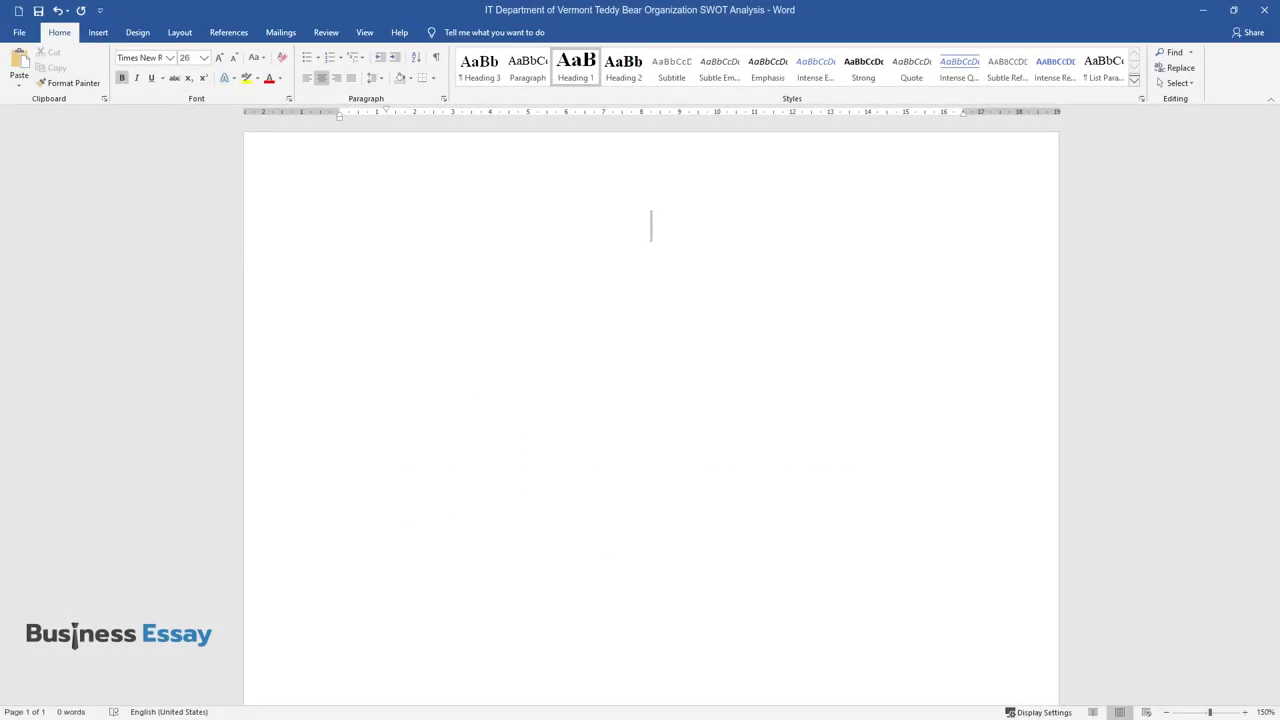
# Step: Enter the title 'IT Department of Vermont Teddy Bear Organization SWOT Analysis', an Introduction heading and opening paragraph
pyautogui.write('IT Departmen')
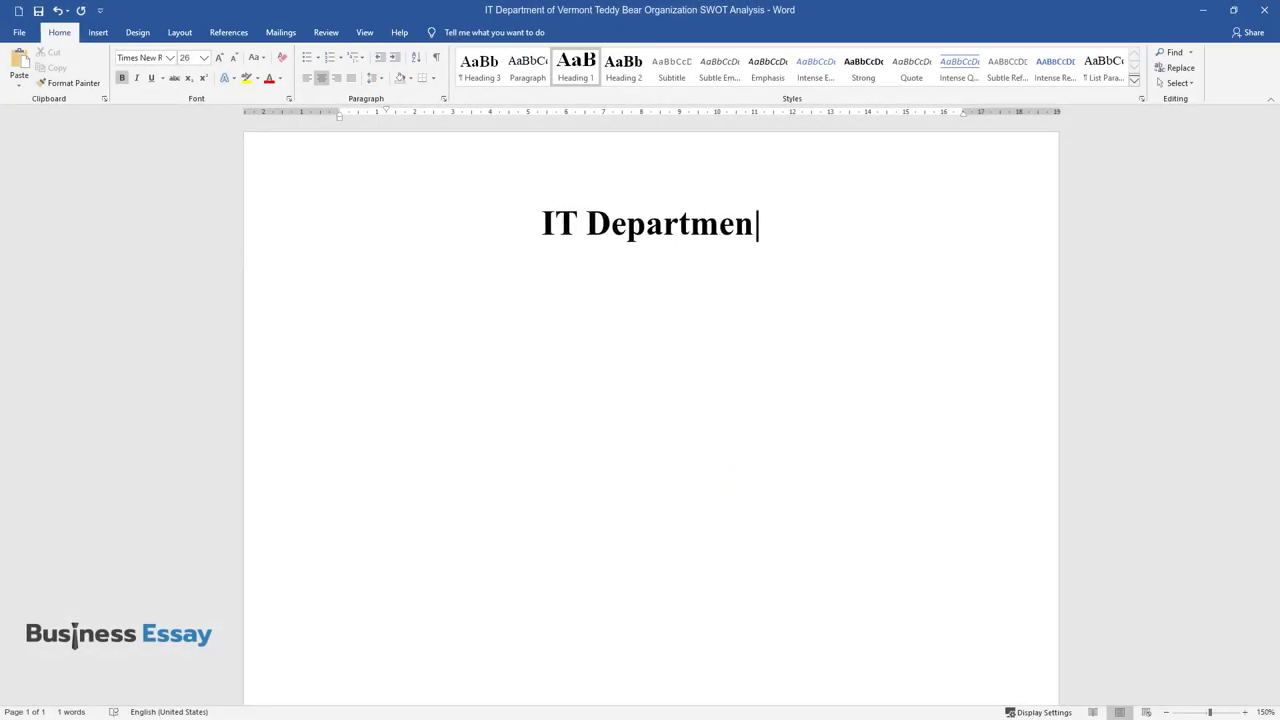
pyautogui.write('t of Vermont Teddy Bear Orga')
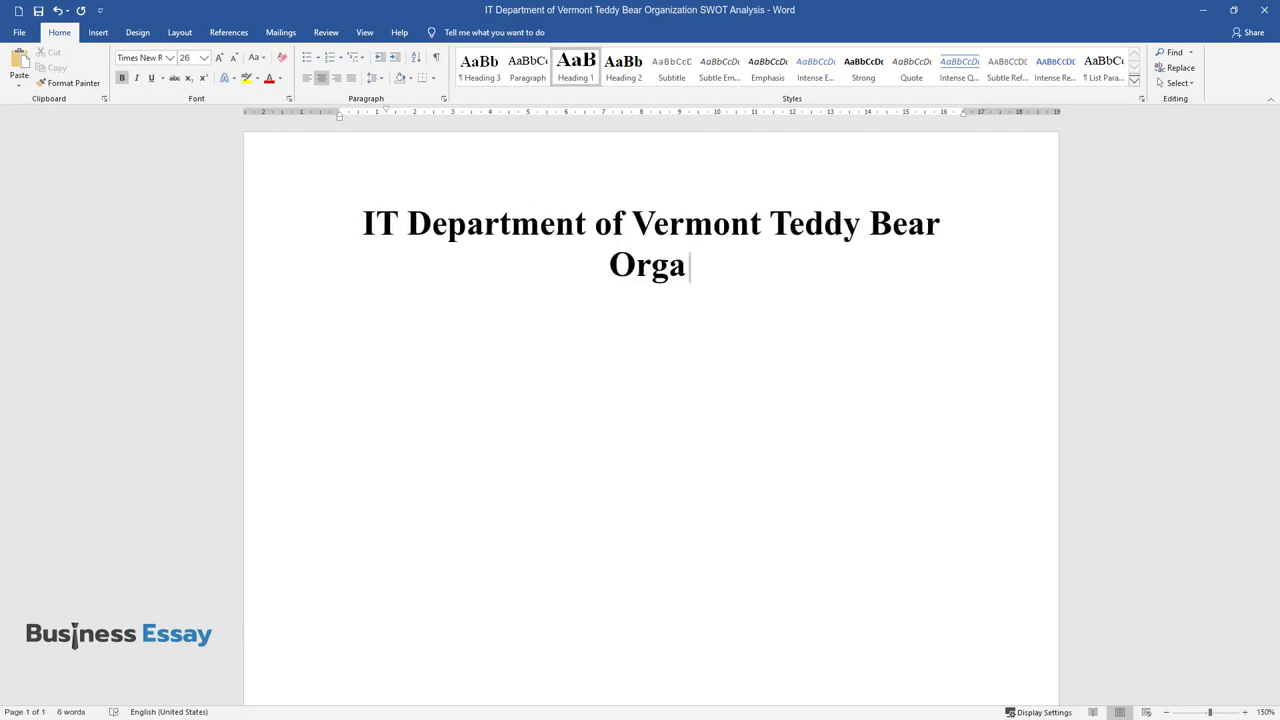
pyautogui.write('nization SWOT Analysis')
pyautogui.press('Return')
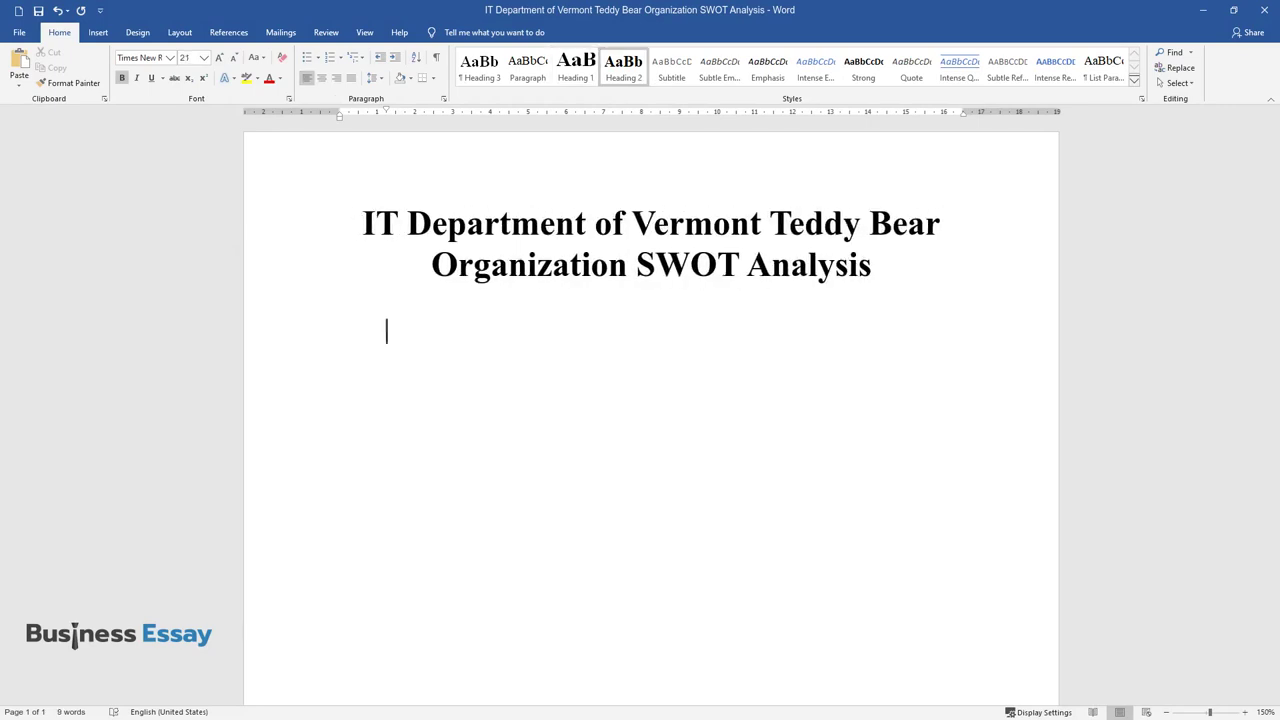
pyautogui.write('Introduction')
pyautogui.press('Return')
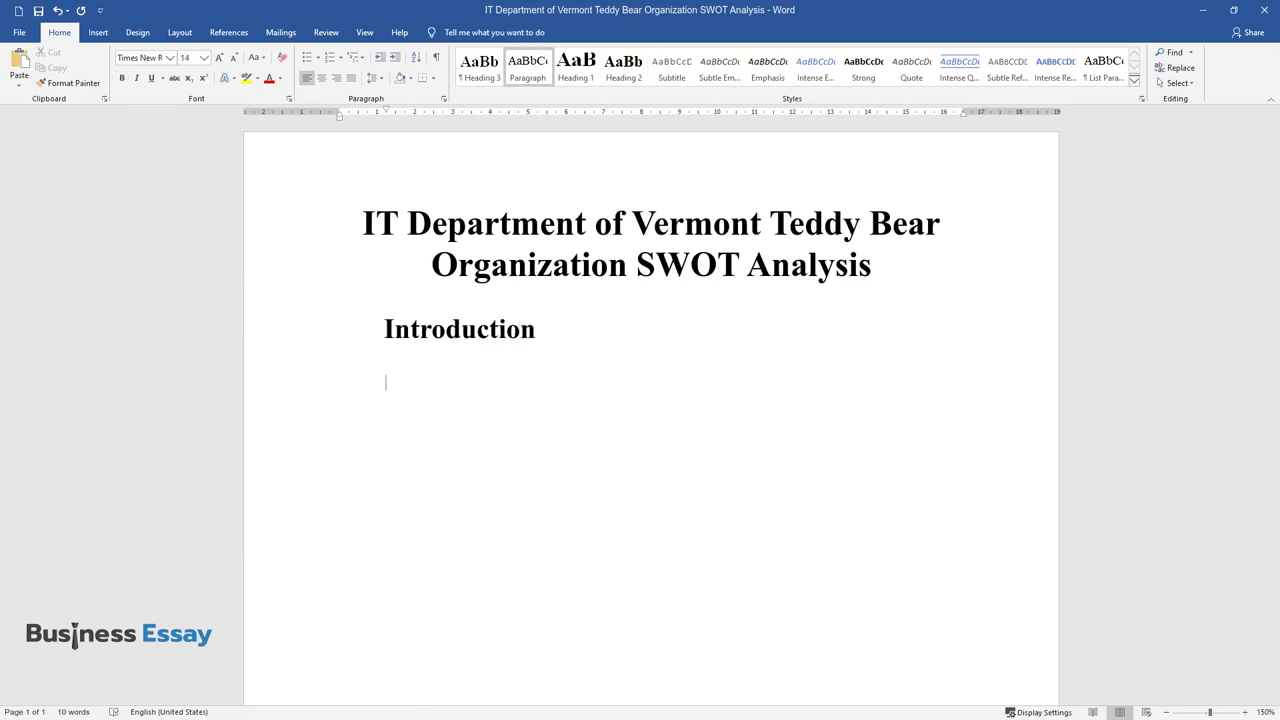
pyautogui.write('Vermont Teddy B')
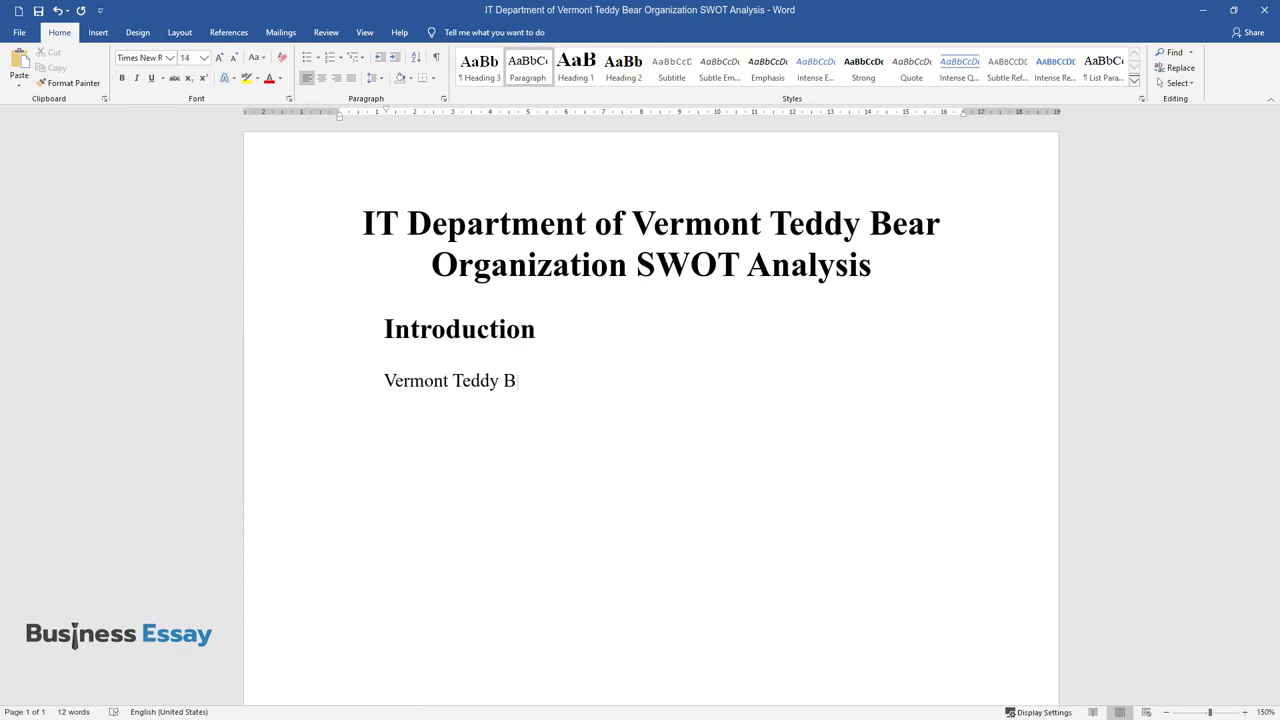
pyautogui.write('ear (VTB) is an organization t')
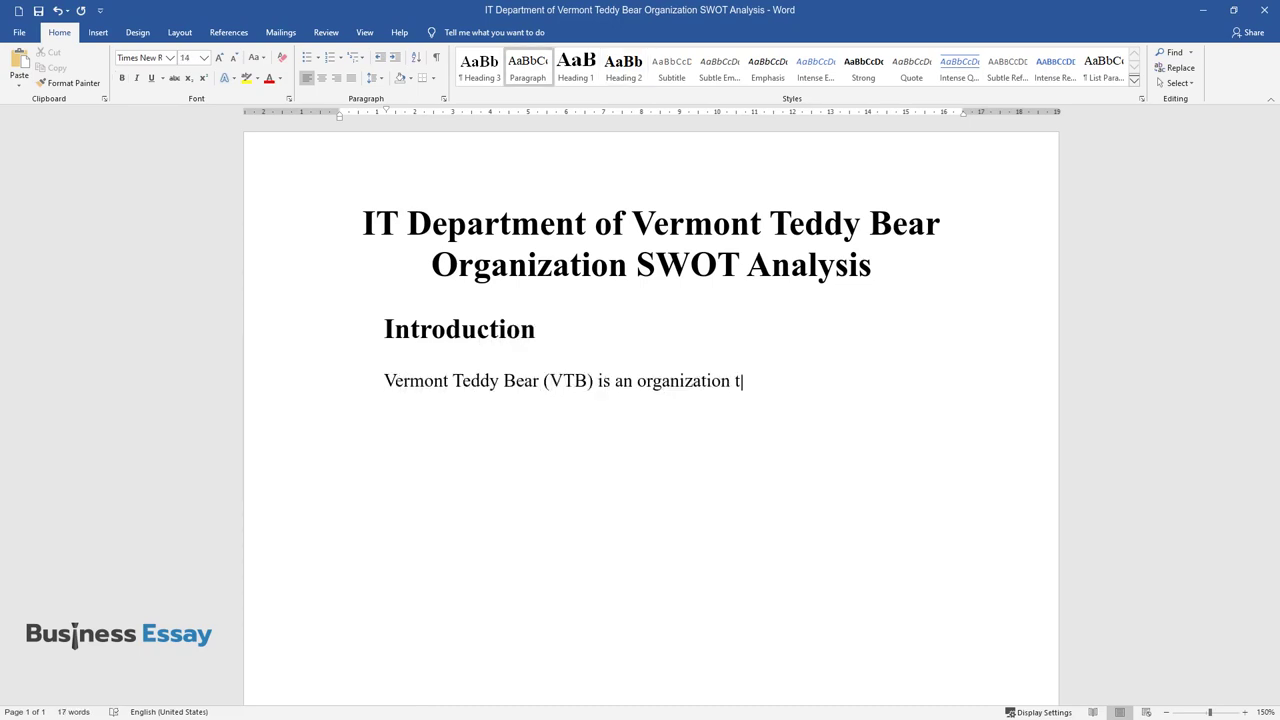
pyautogui.write('hat exists on the market for')
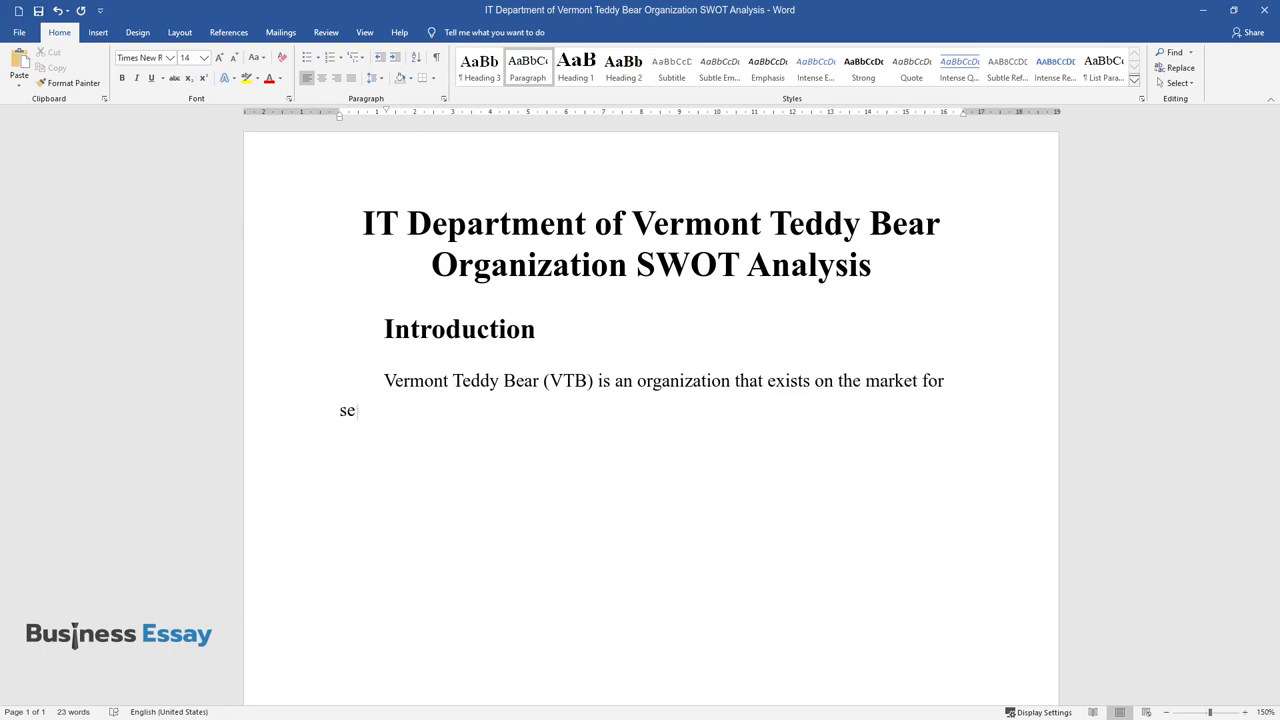
pyautogui.write('cades already. In a fas')
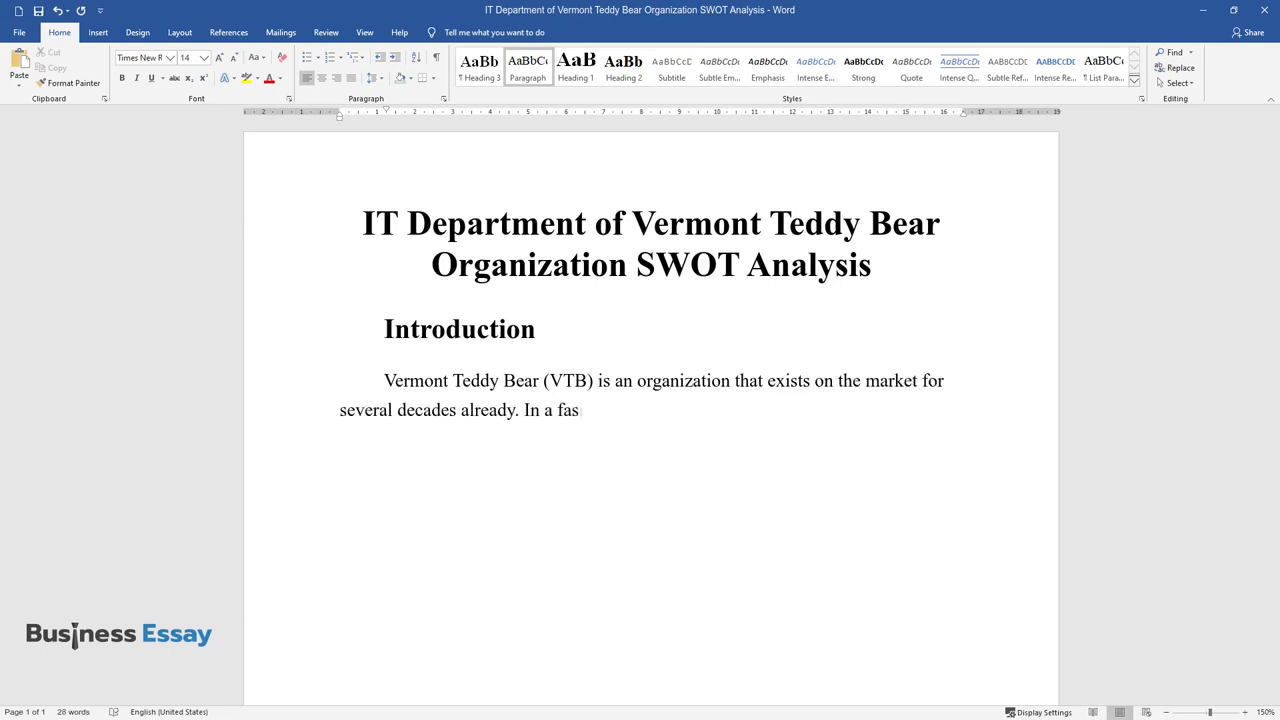
pyautogui.write('t-developing world, a resilient')
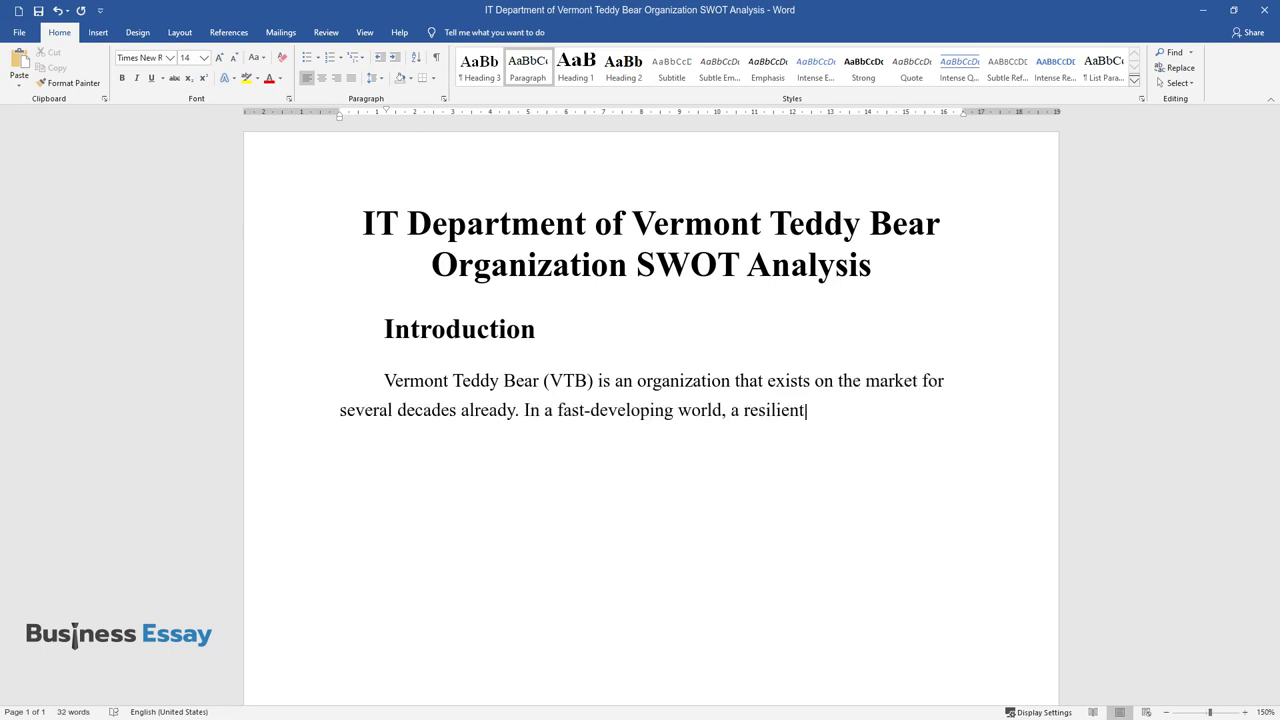
pyautogui.write(' focus o')
pyautogui.write('mation technology plays a crucial role in the')
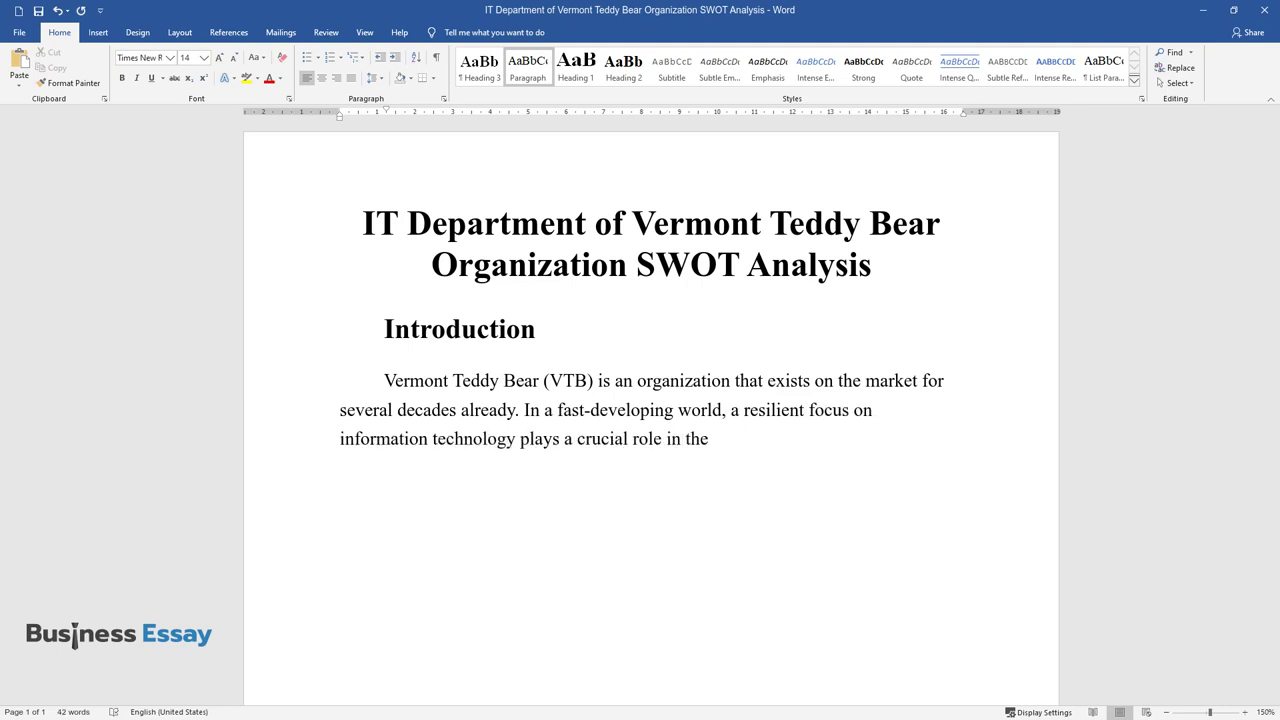
pyautogui.write(" company's performance and achie")
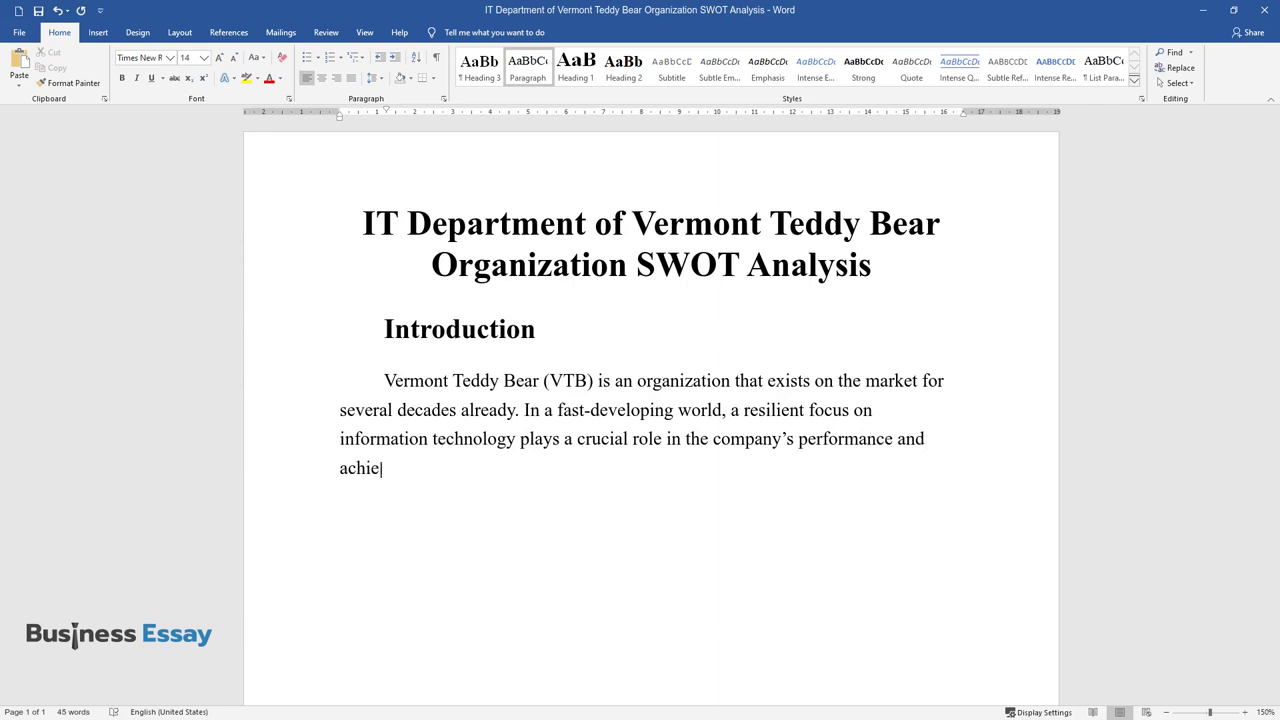
pyautogui.write('ving established goals and obje')
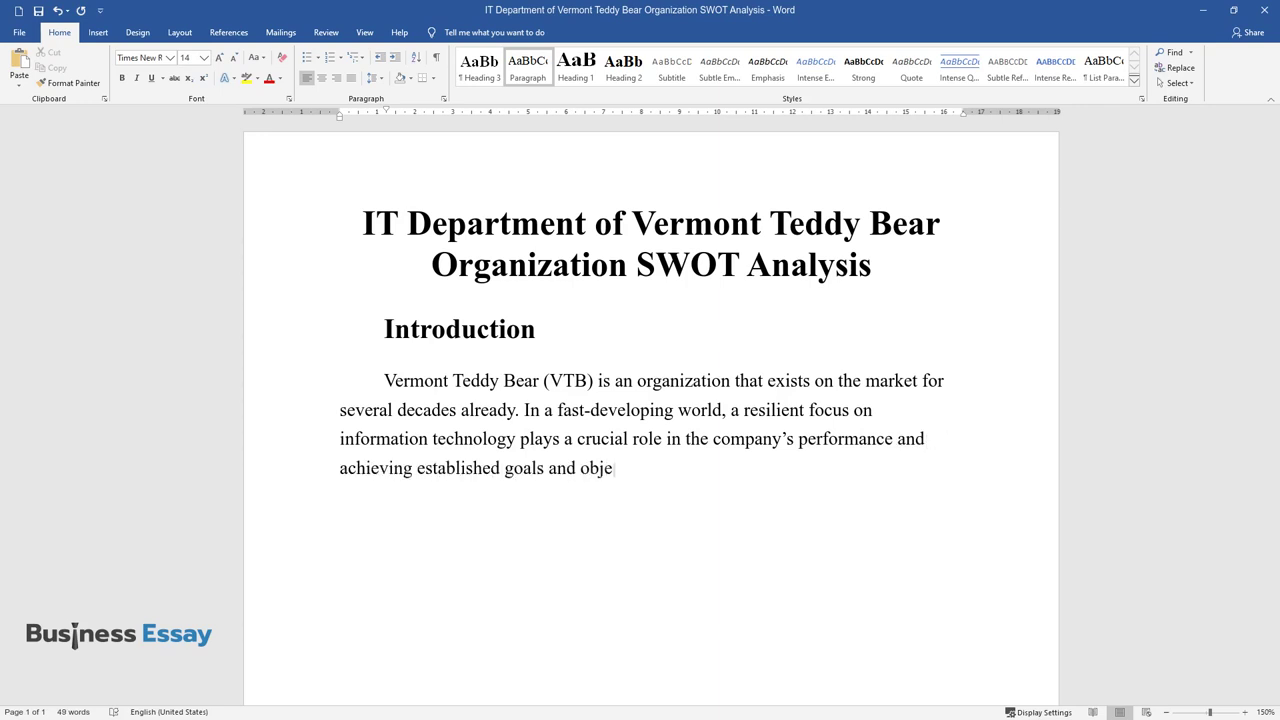
pyautogui.write('he world crisis')
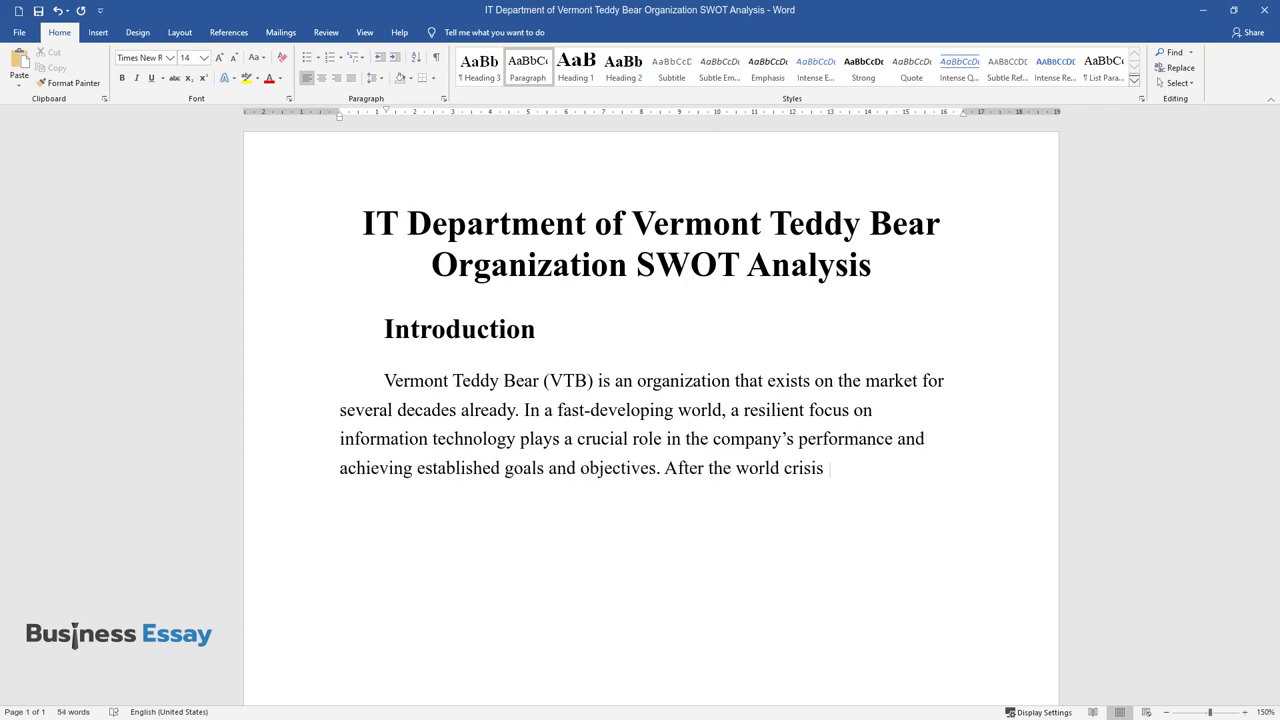
pyautogui.write('of 2008, VTB had to cut the st')
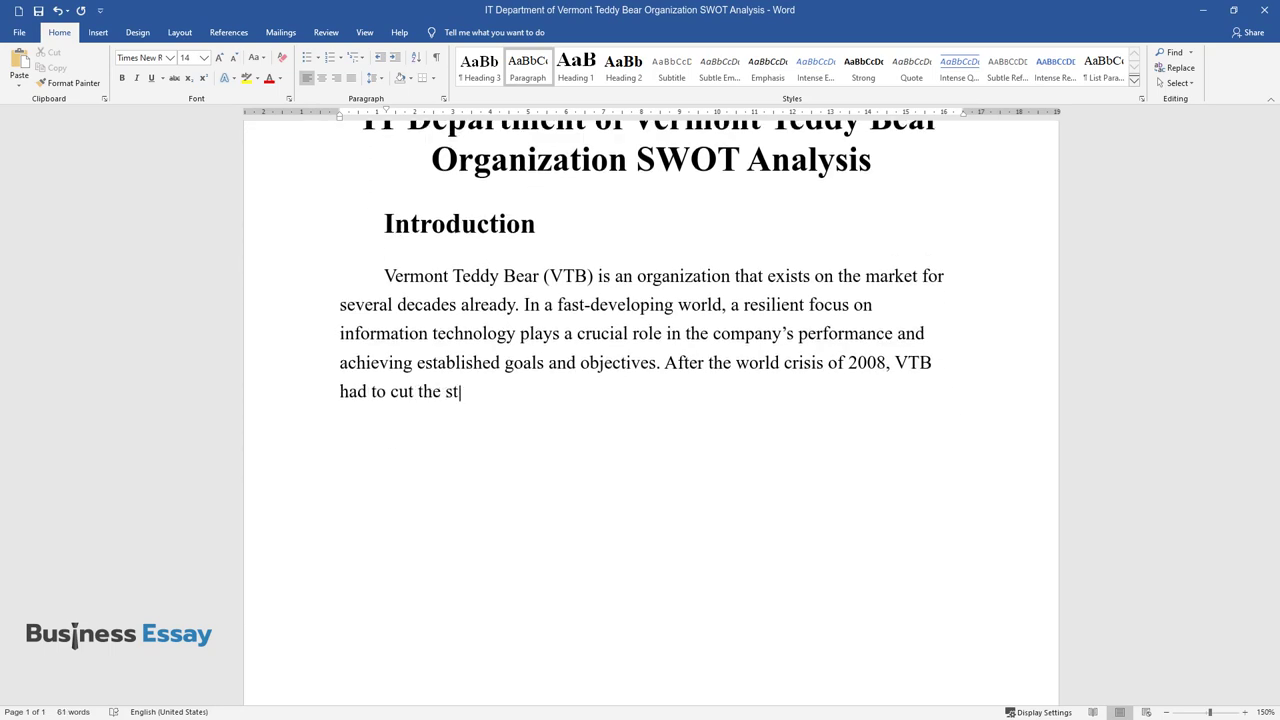
pyautogui.write('aff, which resulted in a total')
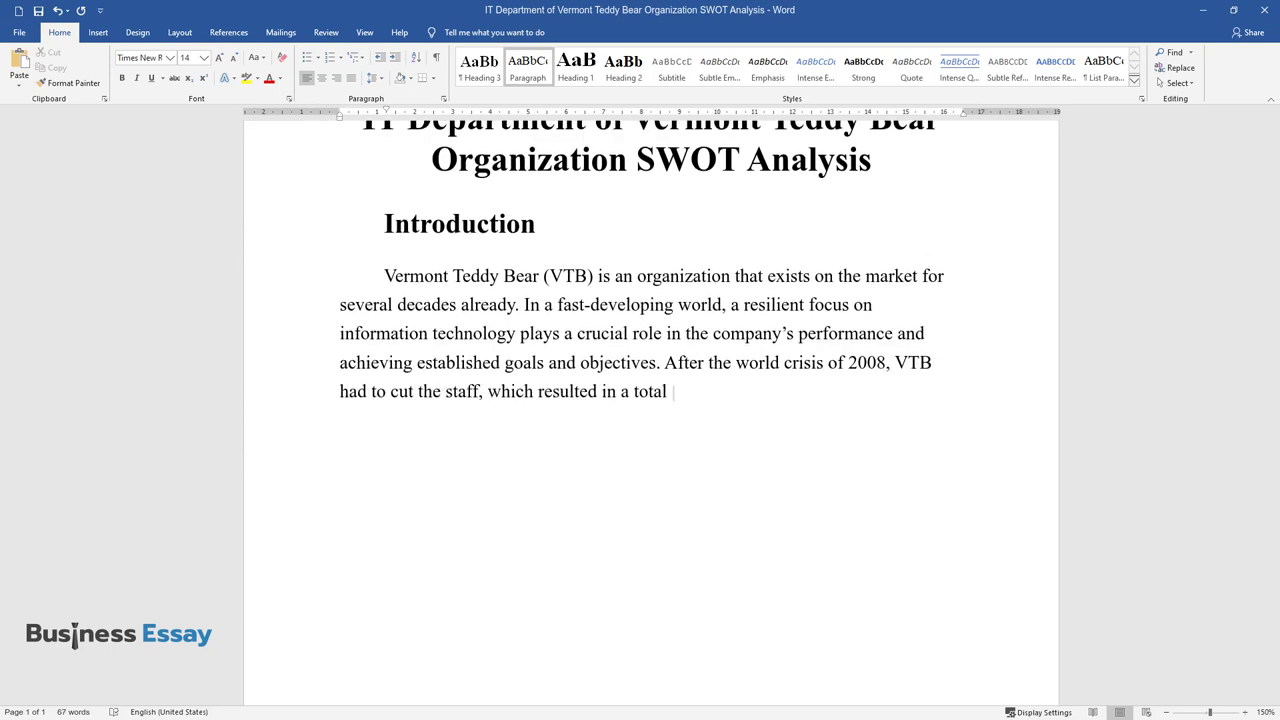
pyautogui.write(' of seven employees responsible')
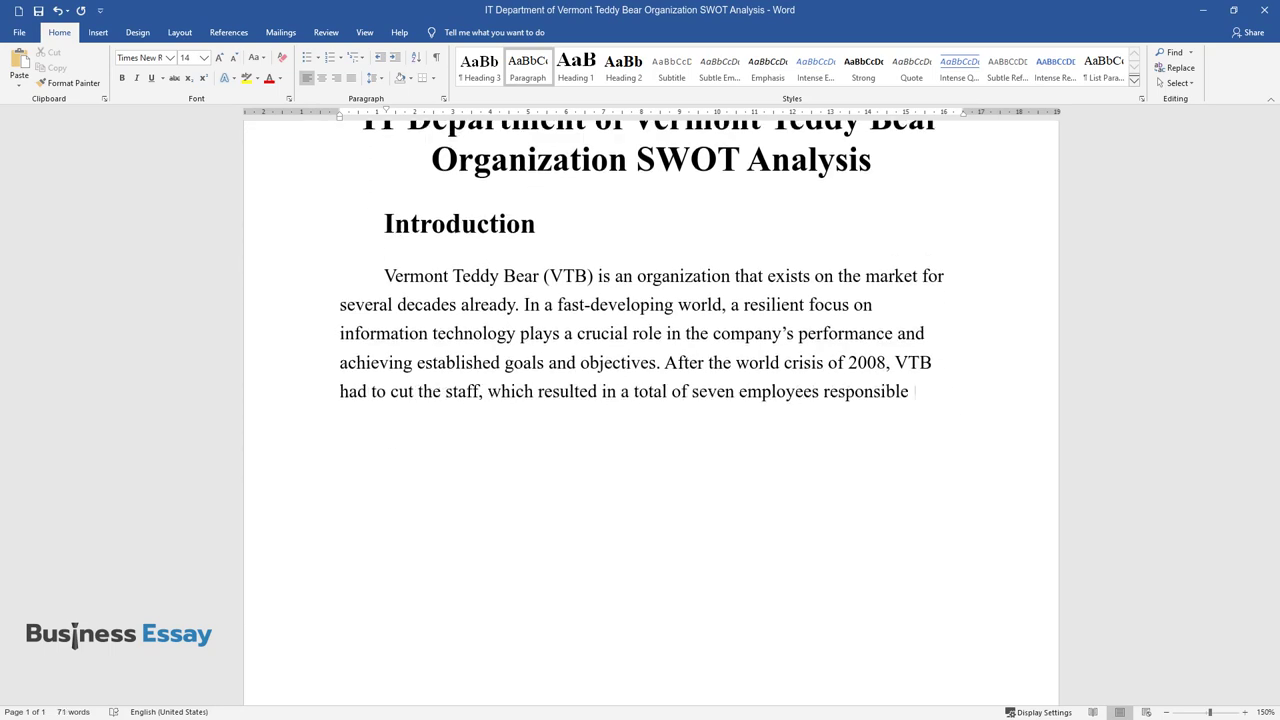
pyautogui.write(' for IT')
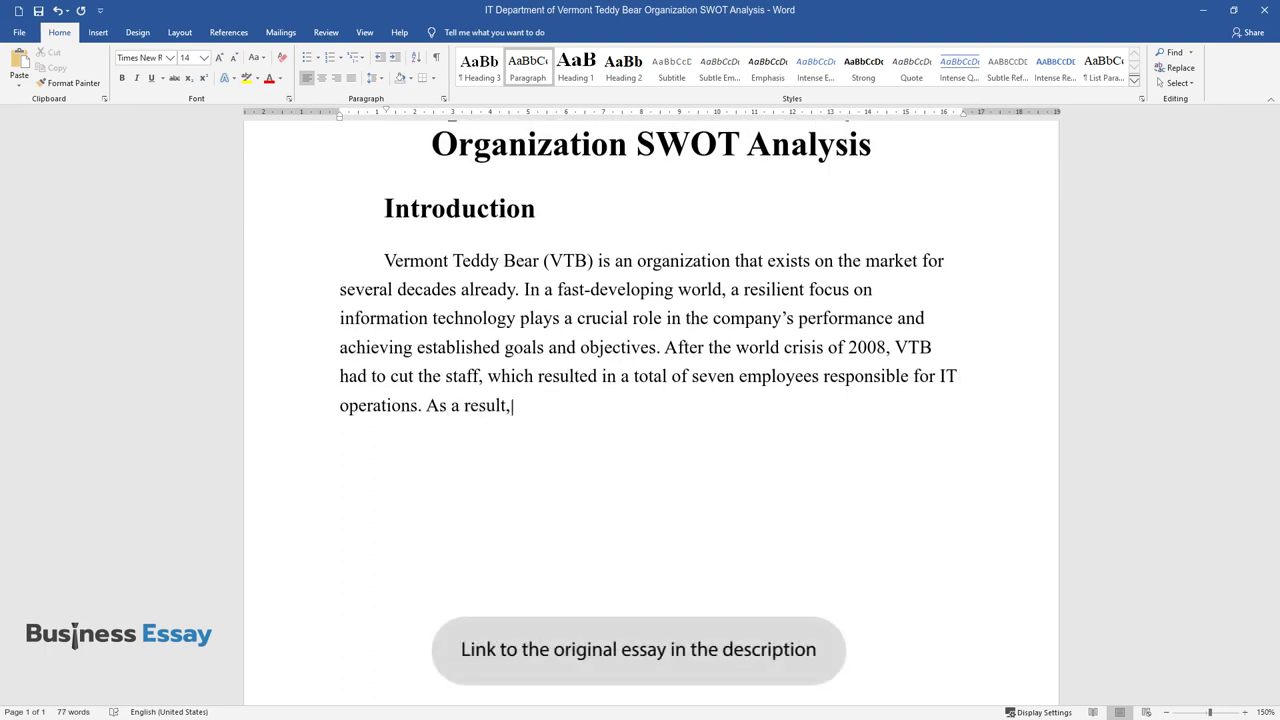
pyautogui.write(' operatio the IT division has its stron')
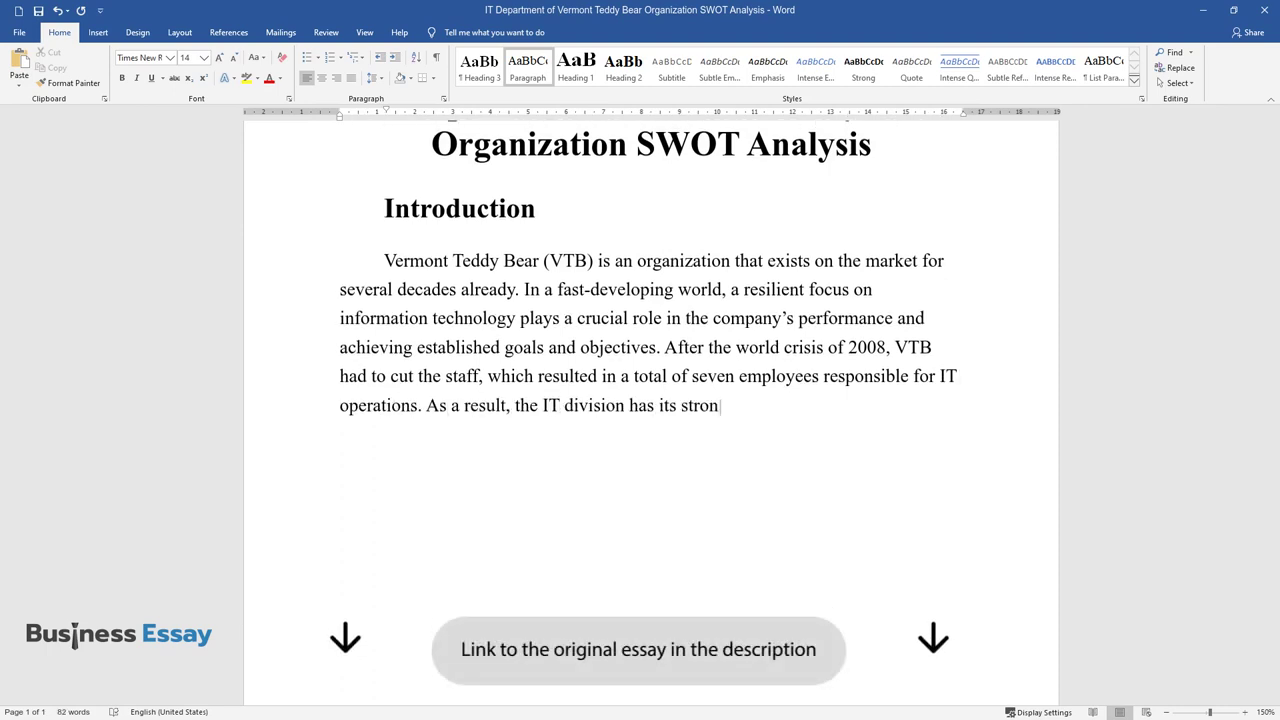
pyautogui.write('g sides and promising prospects')
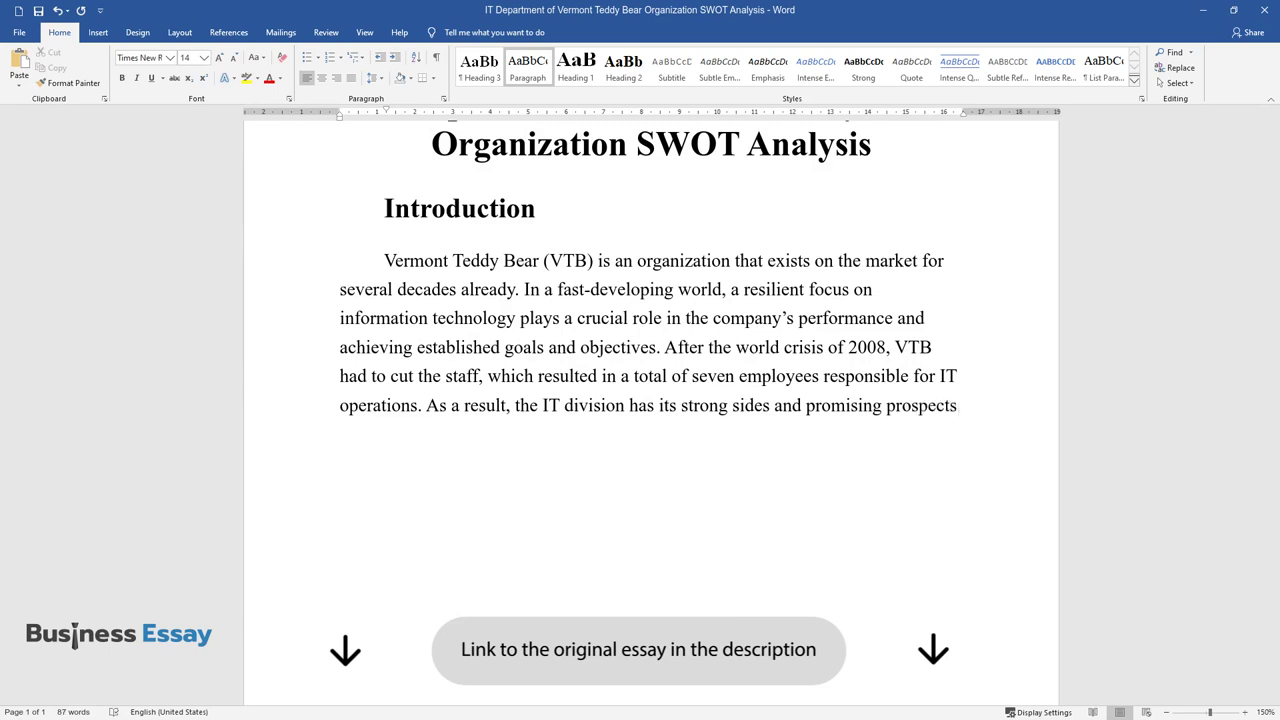
pyautogui.write(' for the future, but it also ho')
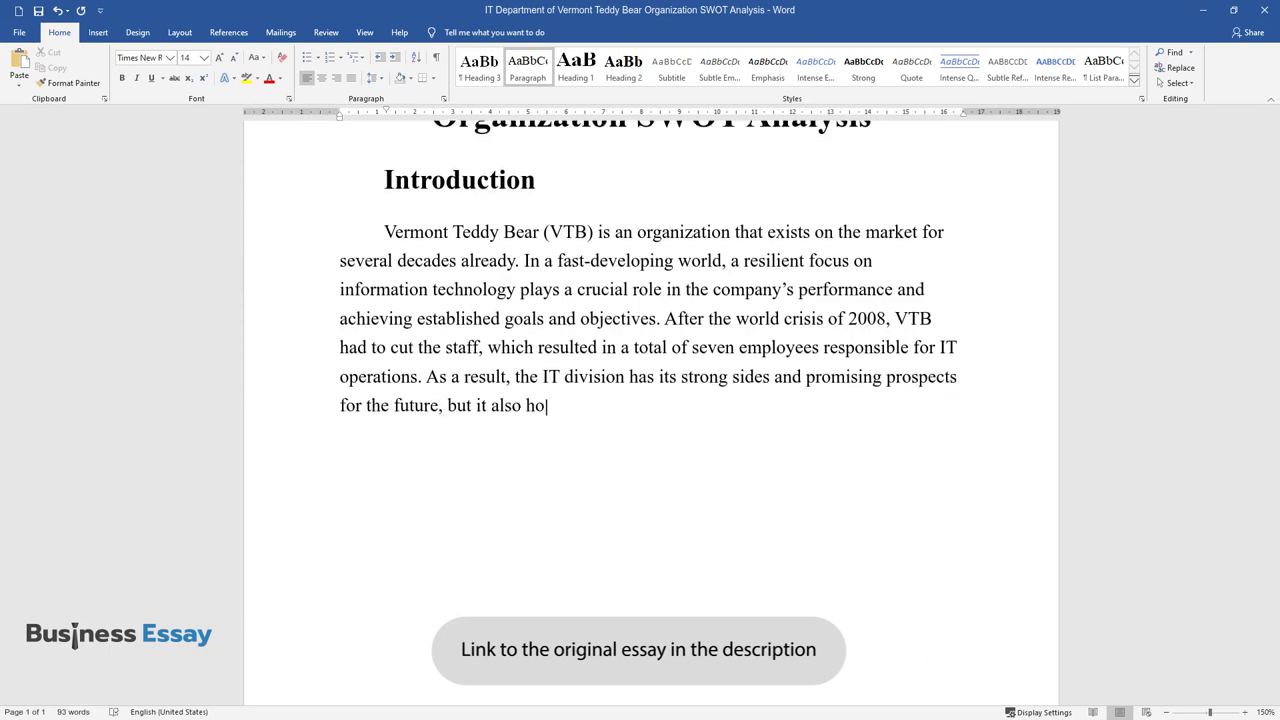
pyautogui.write('lds numerous challenges.')
# Step: Add a 'Strengths' heading and a paragraph on IT employees' expertise in fixing emerging problems
pyautogui.press('Return')
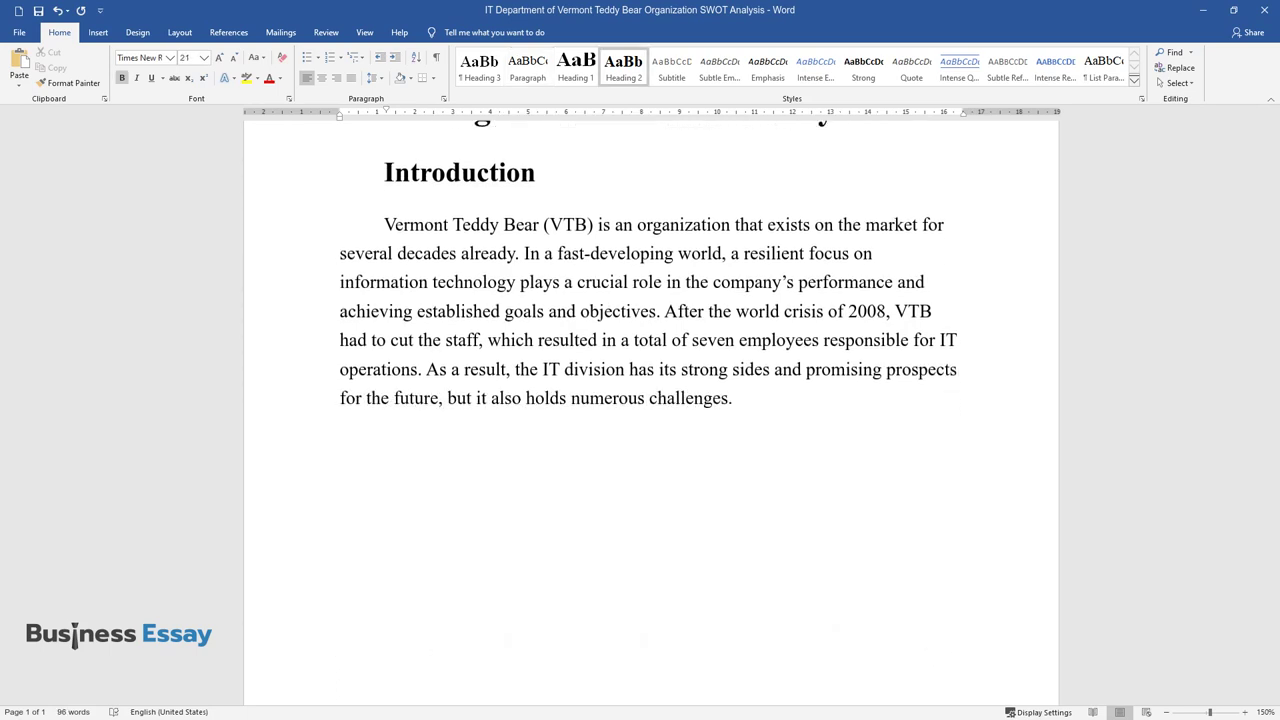
pyautogui.write('Strengths')
pyautogui.press('Return')
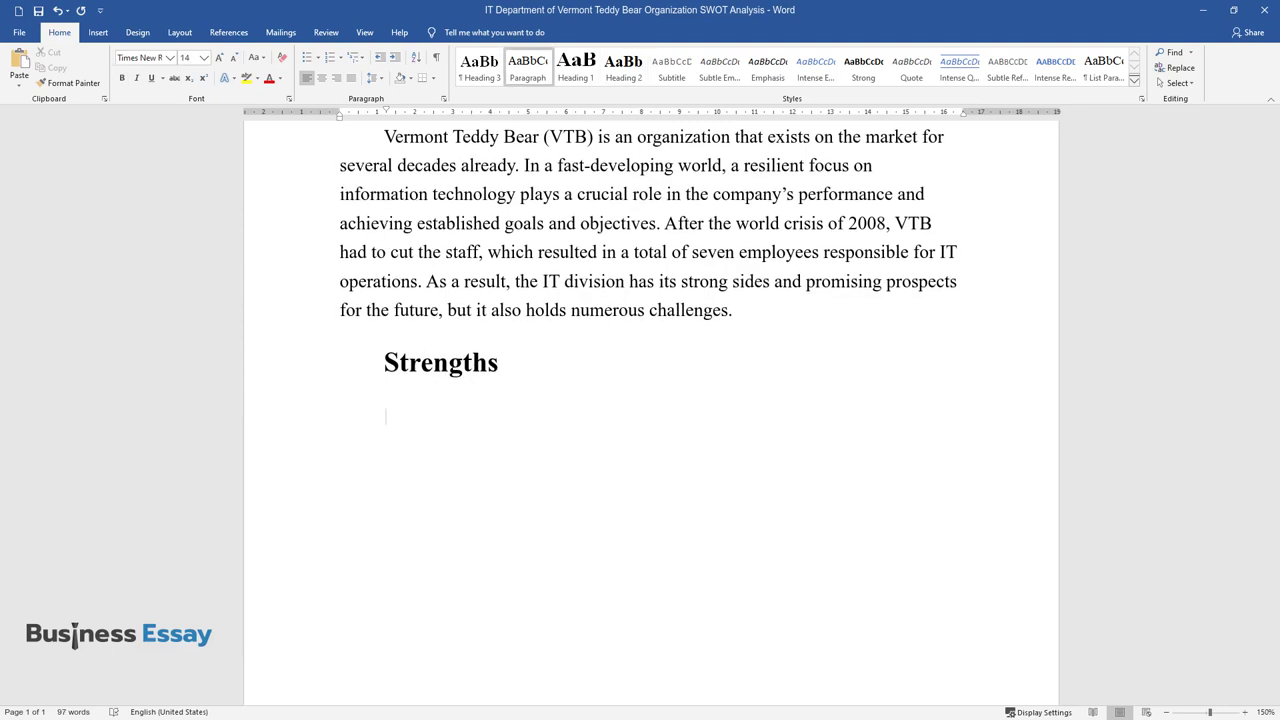
pyautogui.write('One of the prima')
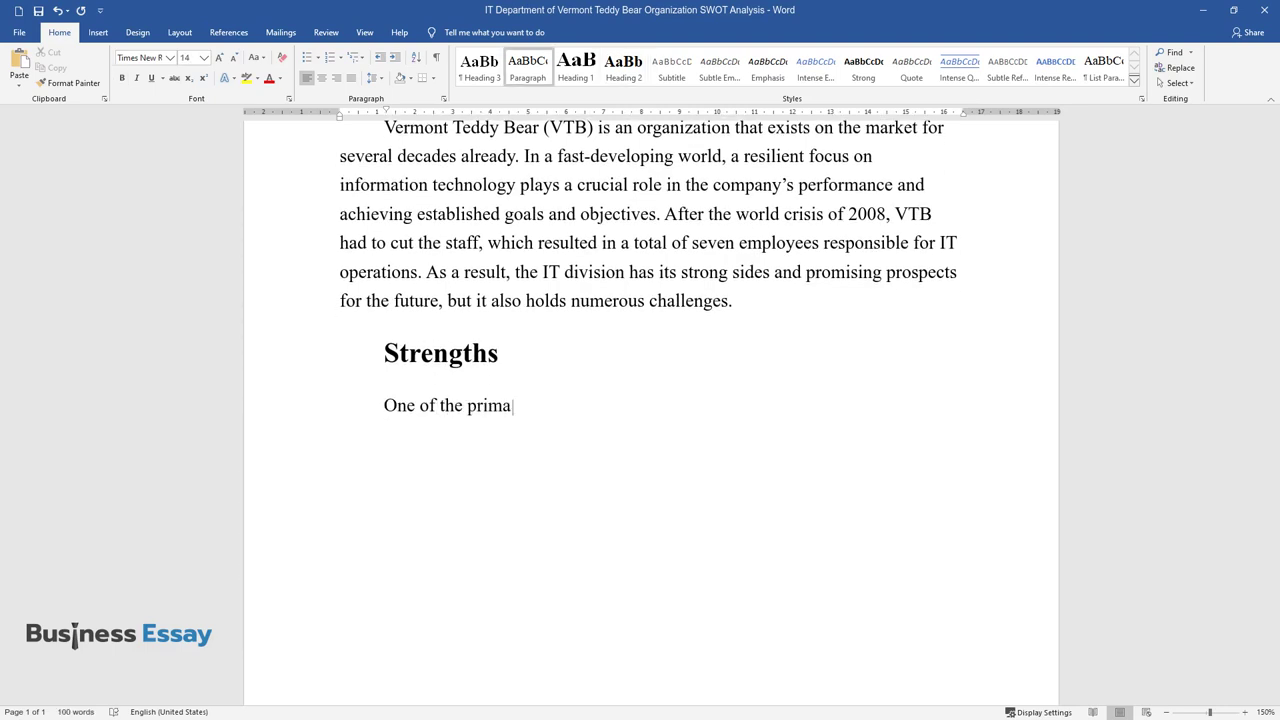
pyautogui.write("ry VTB IT department's strengths ")
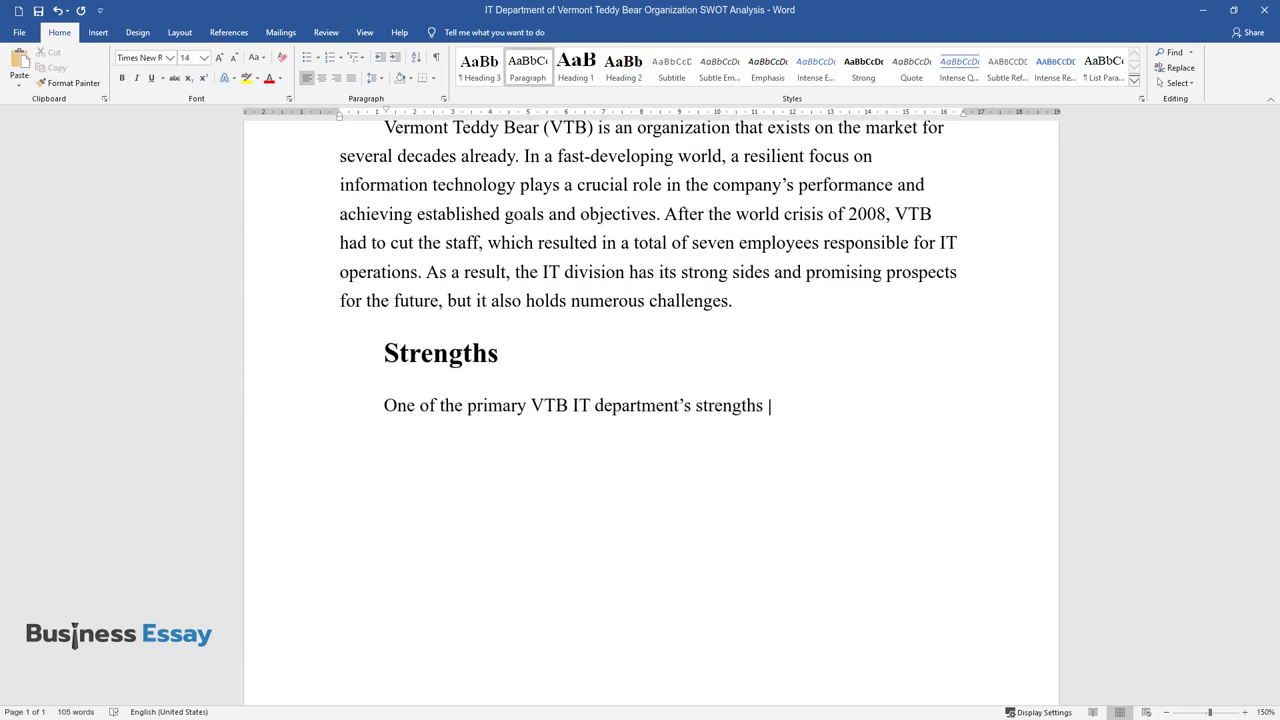
pyautogui.write('lies in the expertise of the empl')
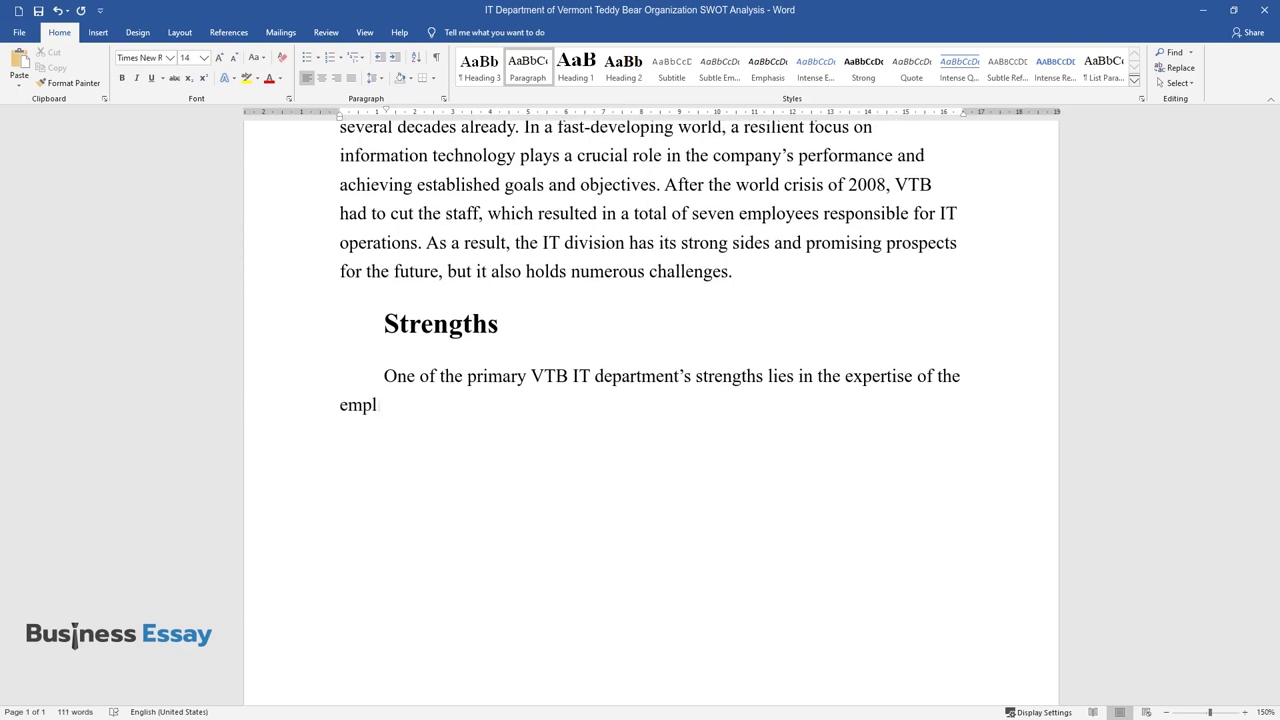
pyautogui.write('oyees, with two new members recently hired by the CIO. All person')
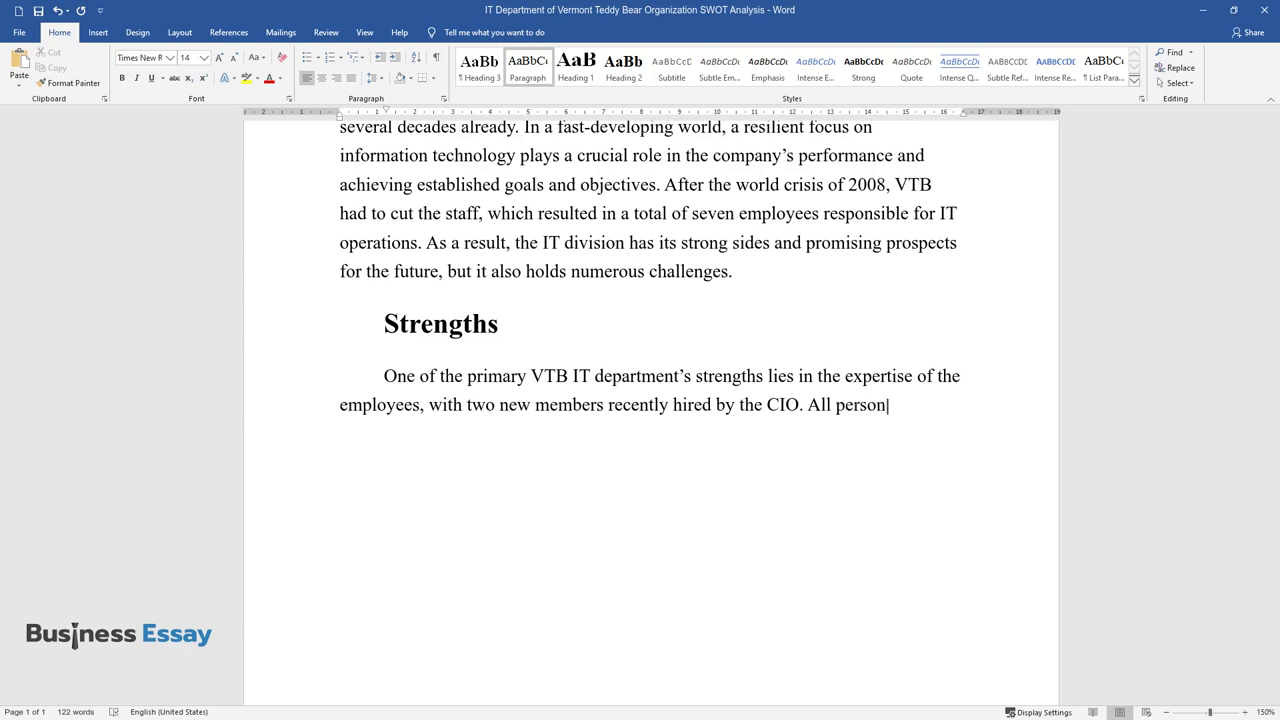
pyautogui.write('harge of various software')
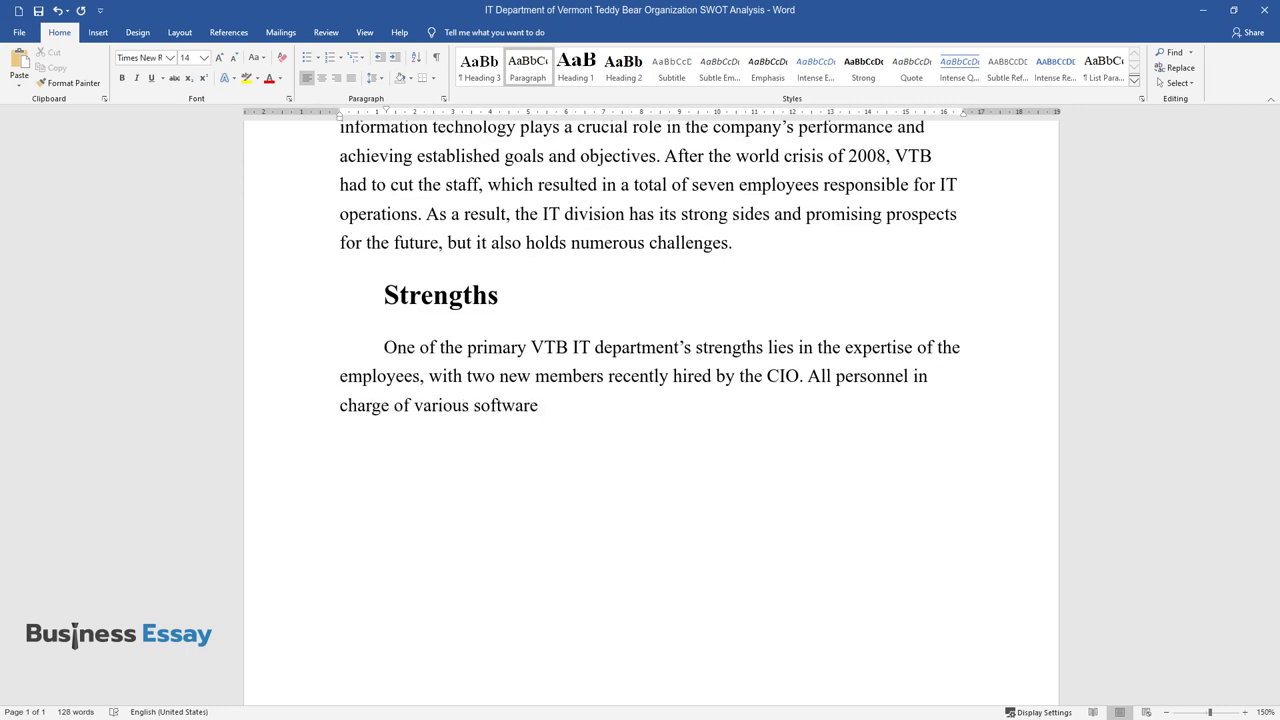
pyautogui.write(' problems, further development, c')
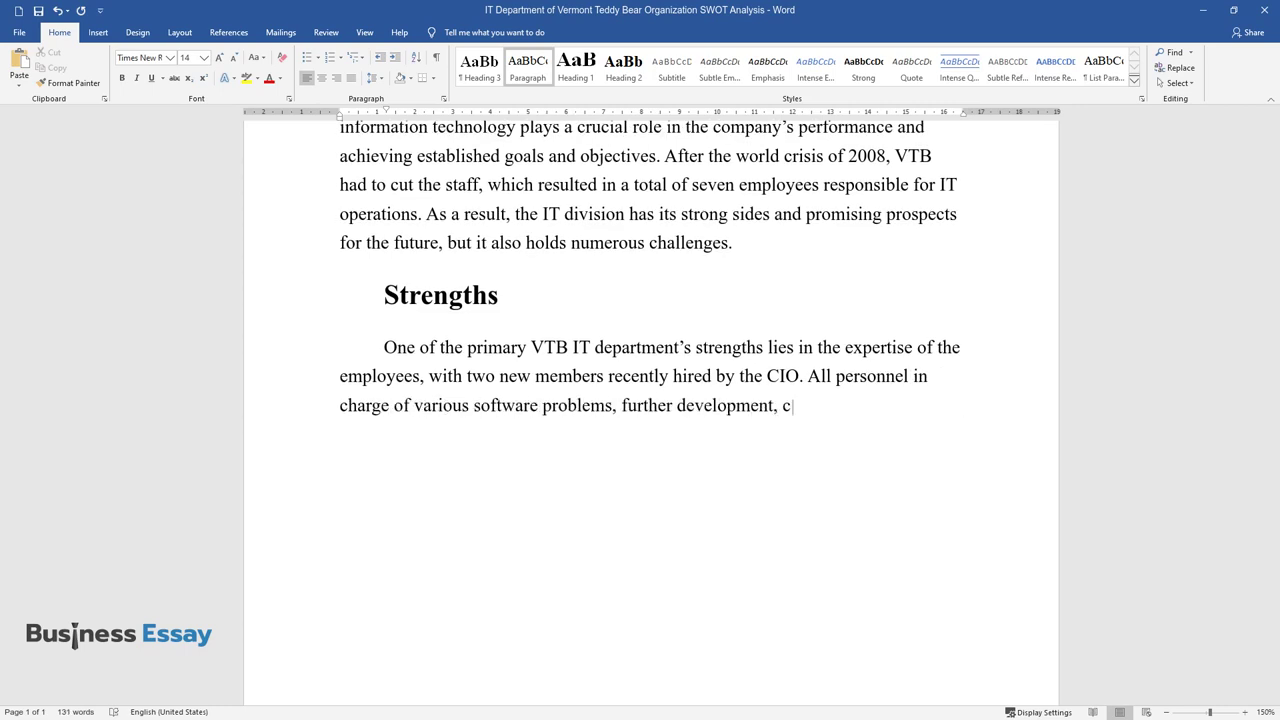
pyautogui.write('ustomer experience,')
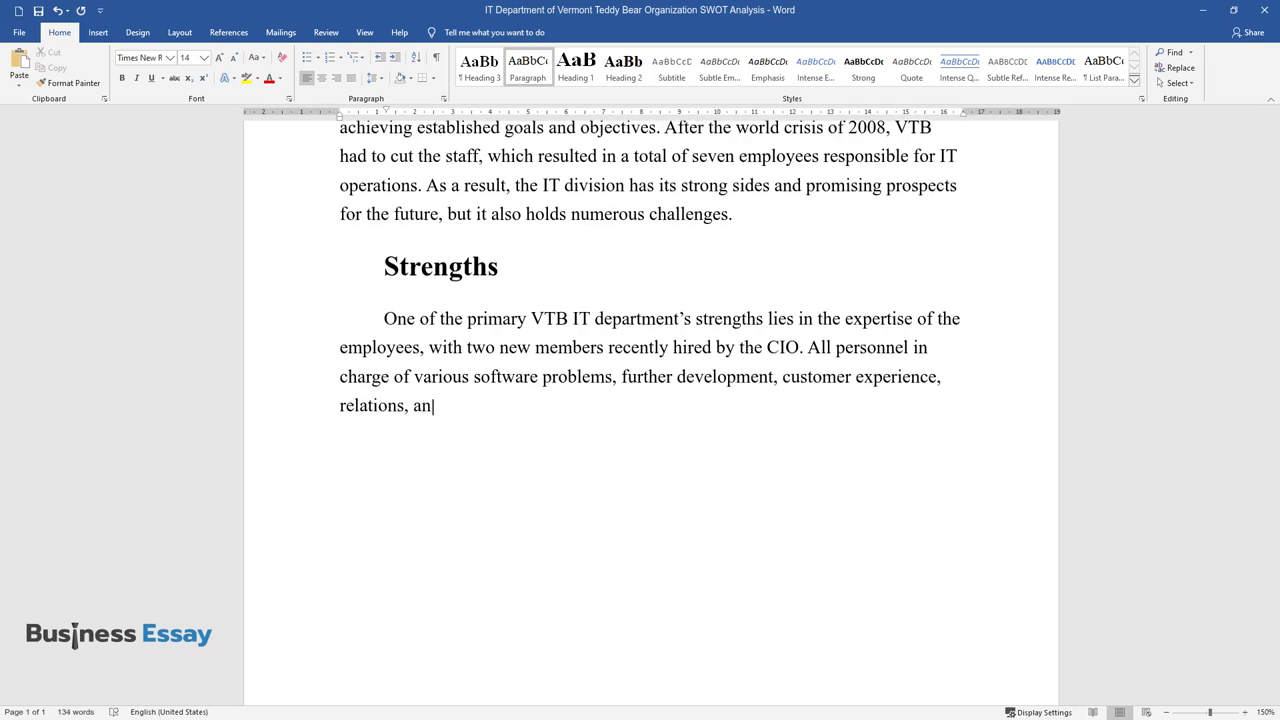
pyautogui.write(' relations, anmaintenance of procedure')
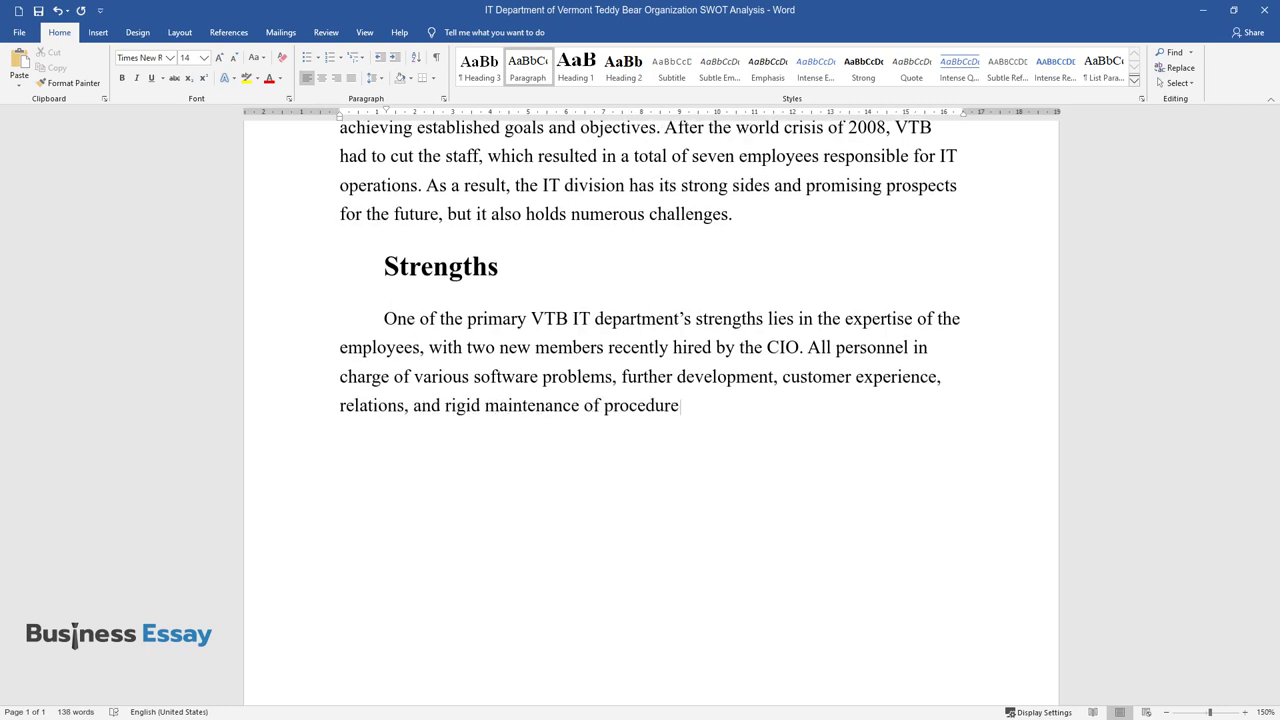
pyautogui.write('s are professionals who are skill')
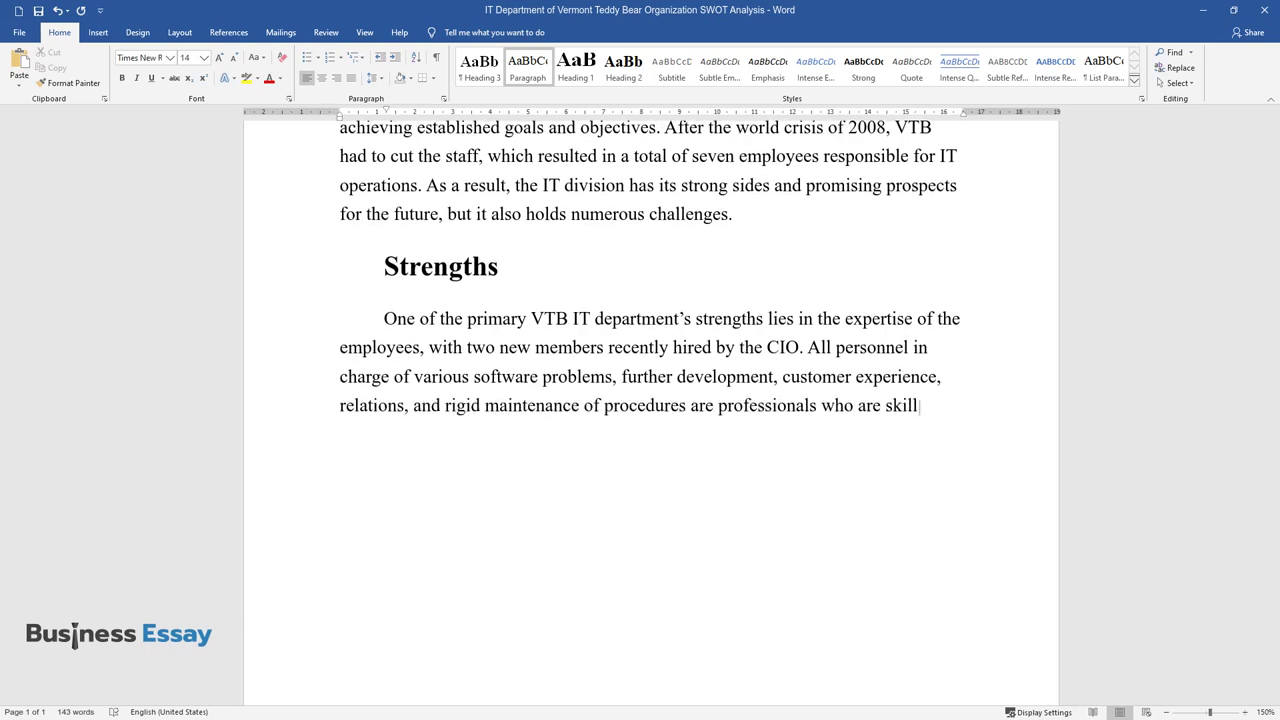
pyautogui.write('ed within their')
pyautogui.write('areas. Thus, VTB ')
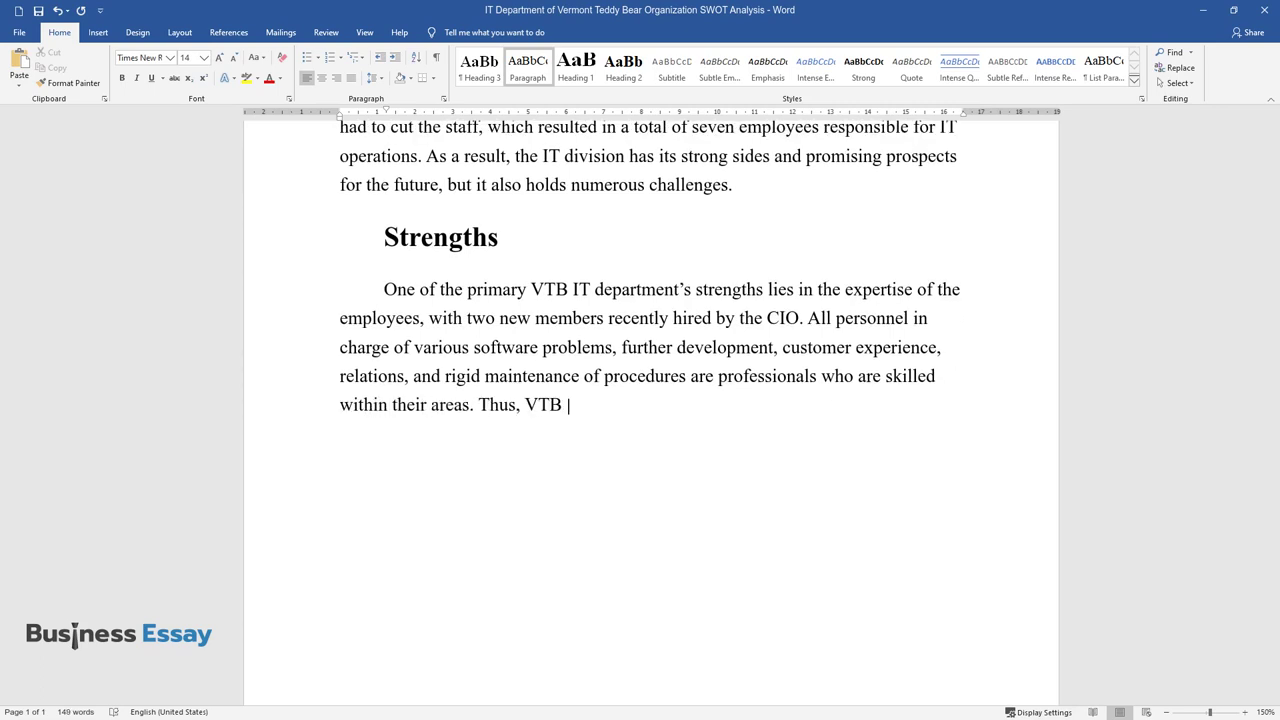
pyautogui.write('has a strong foundation in the fa')
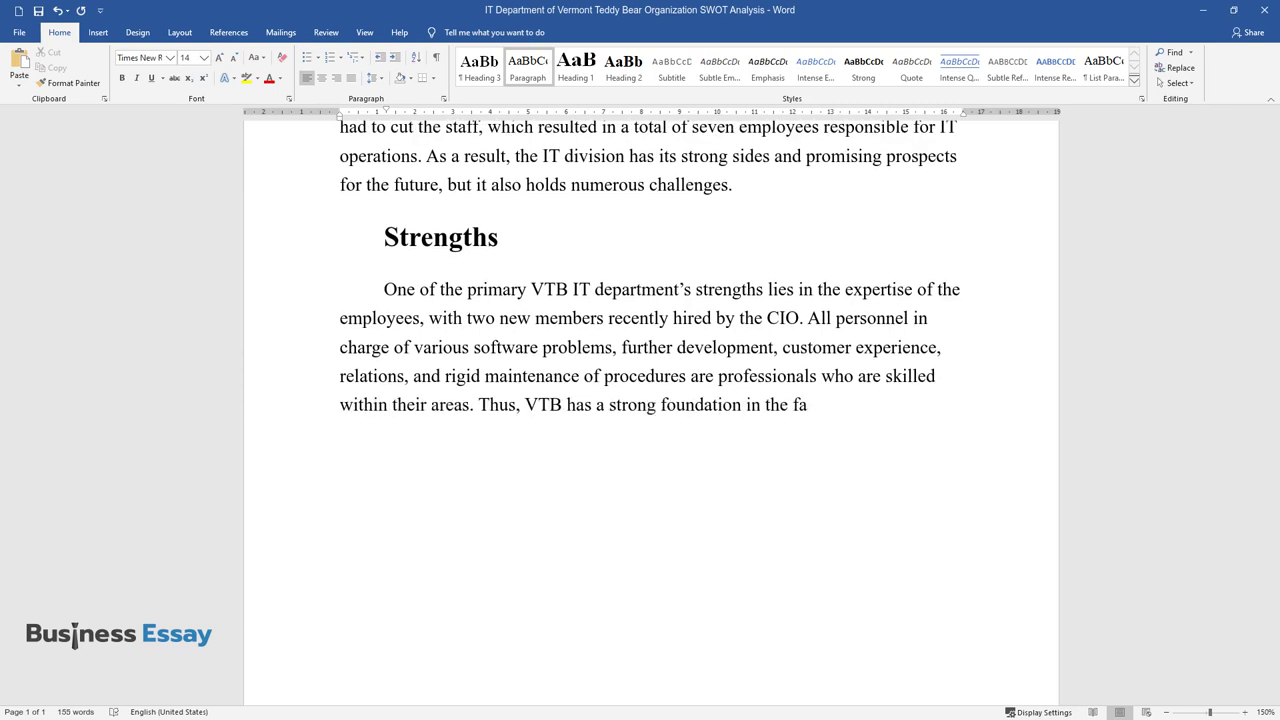
pyautogui.write('ce of its employees, who have wo')
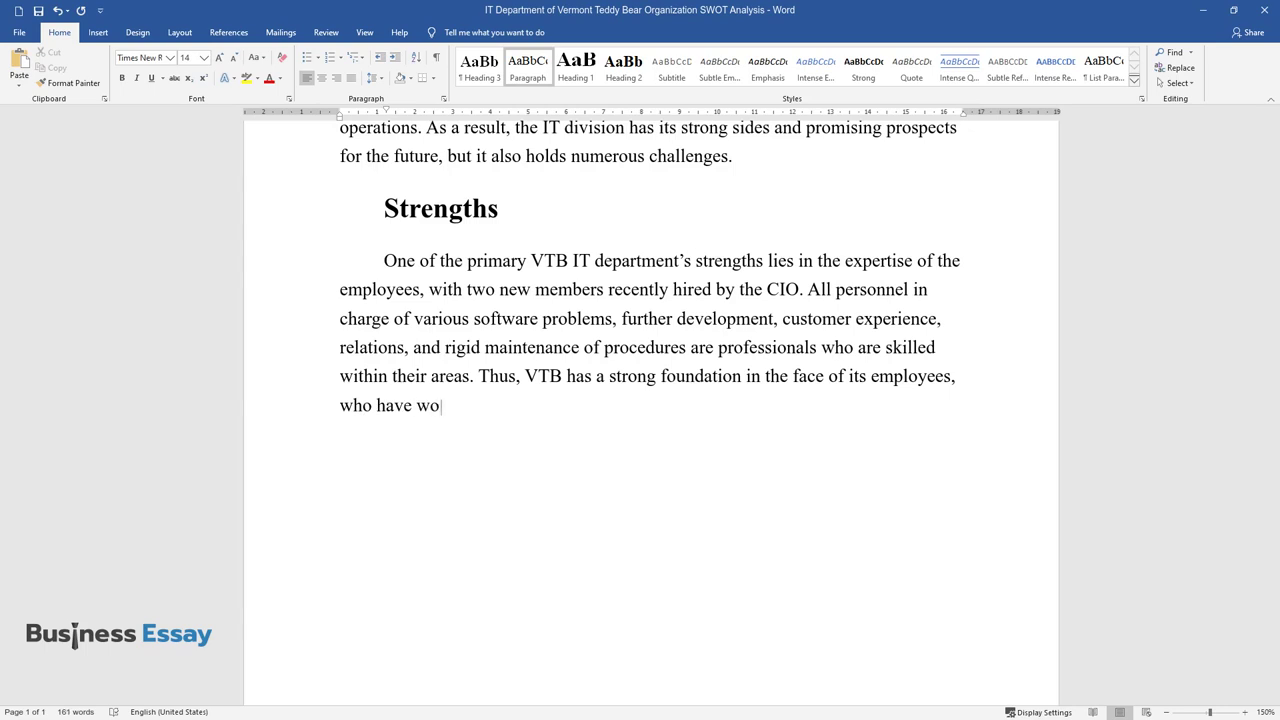
pyautogui.write('rked with a company for several y')
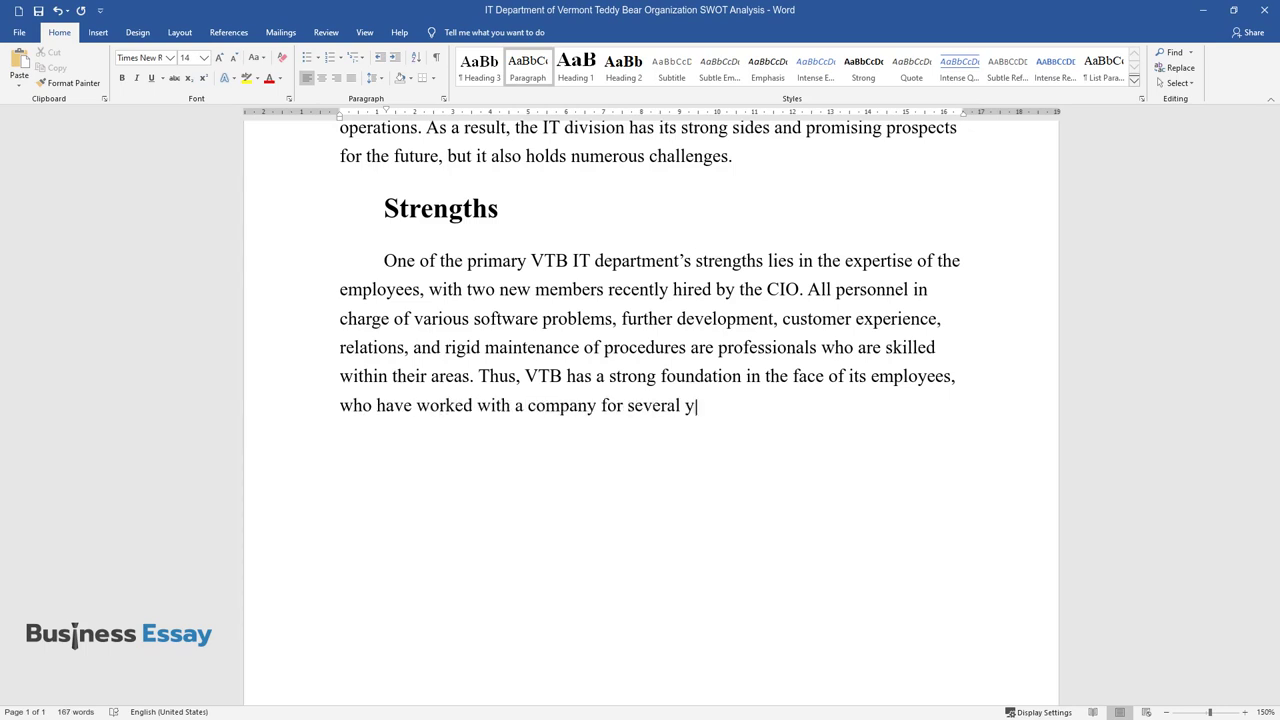
pyautogui.write('ears, are familiar with the progr')
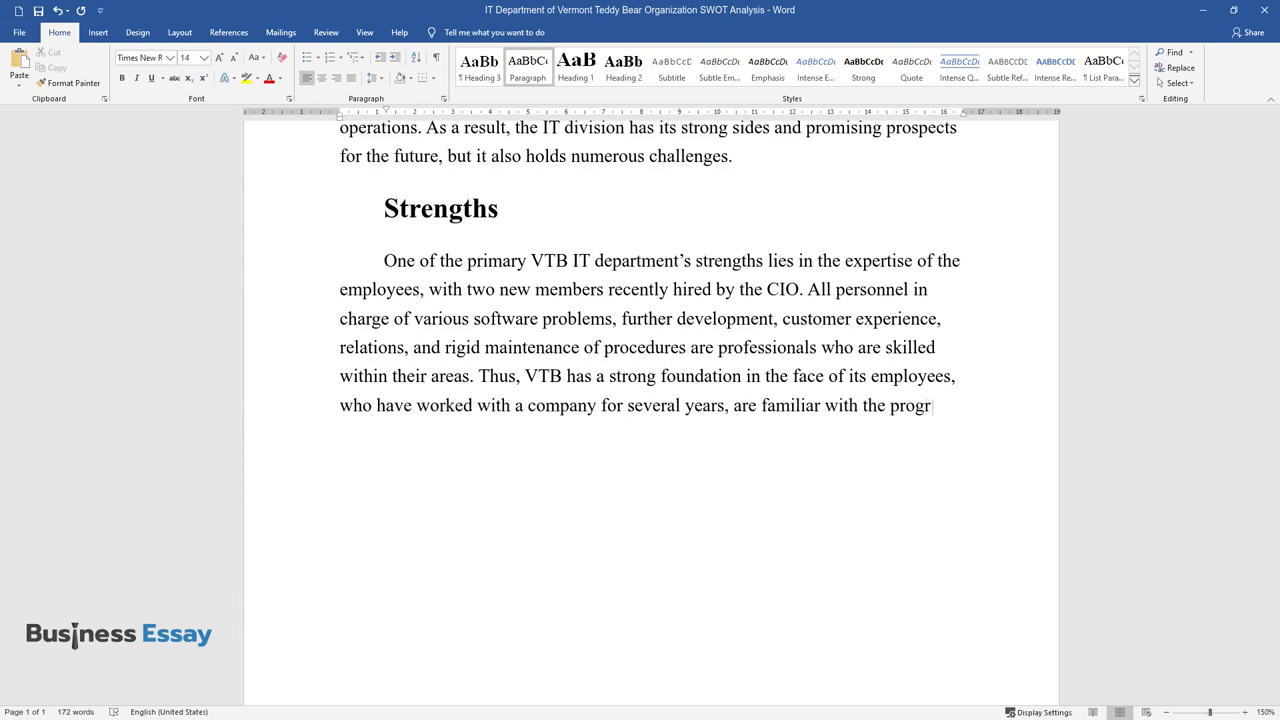
pyautogui.write('ams and applicat')
pyautogui.write('ions, and can fix')
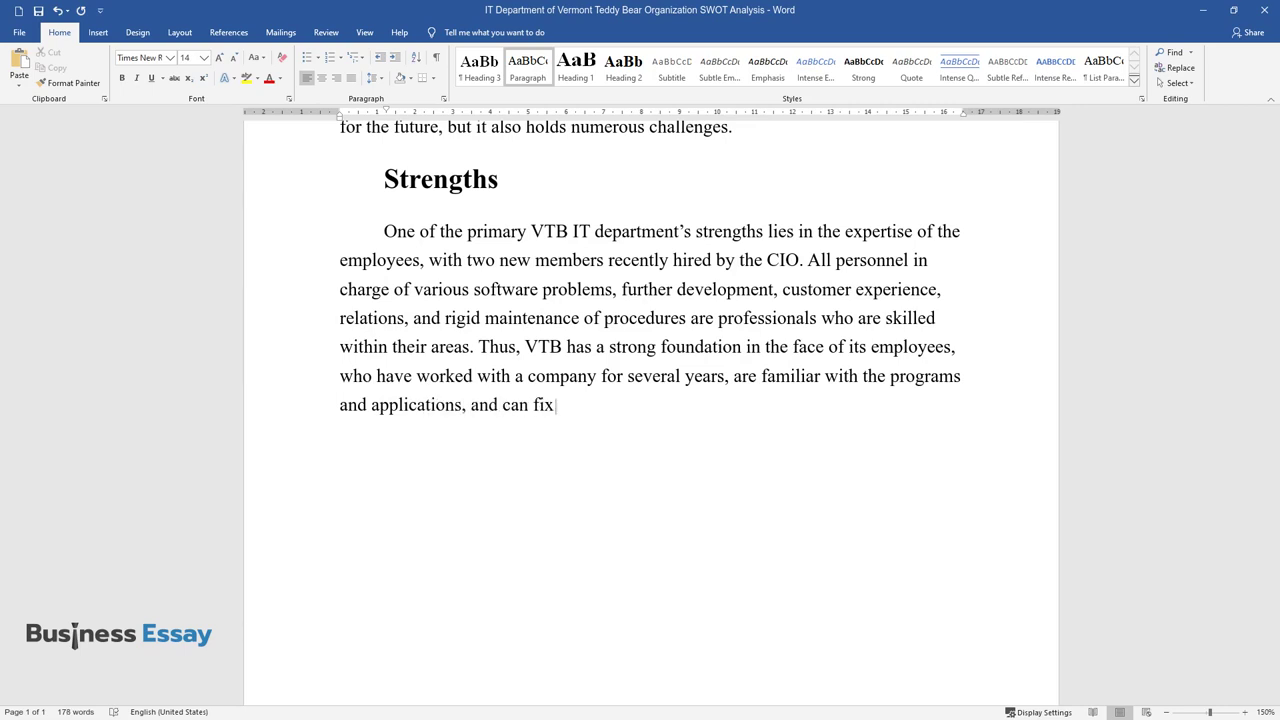
pyautogui.write(' emerging problems efficiently.')
# Step: Write a second Strengths paragraph on recovery mechanisms, passwords and emergency management
pyautogui.press('Return')
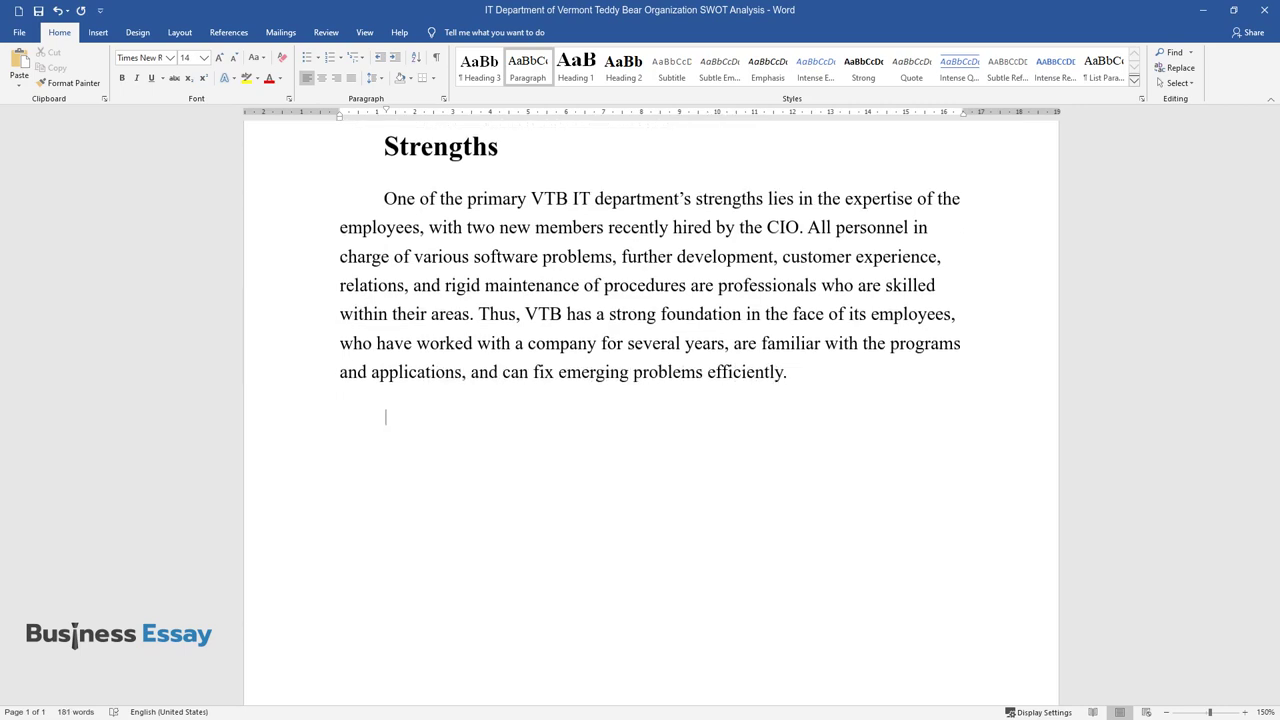
pyautogui.write('Another critic')
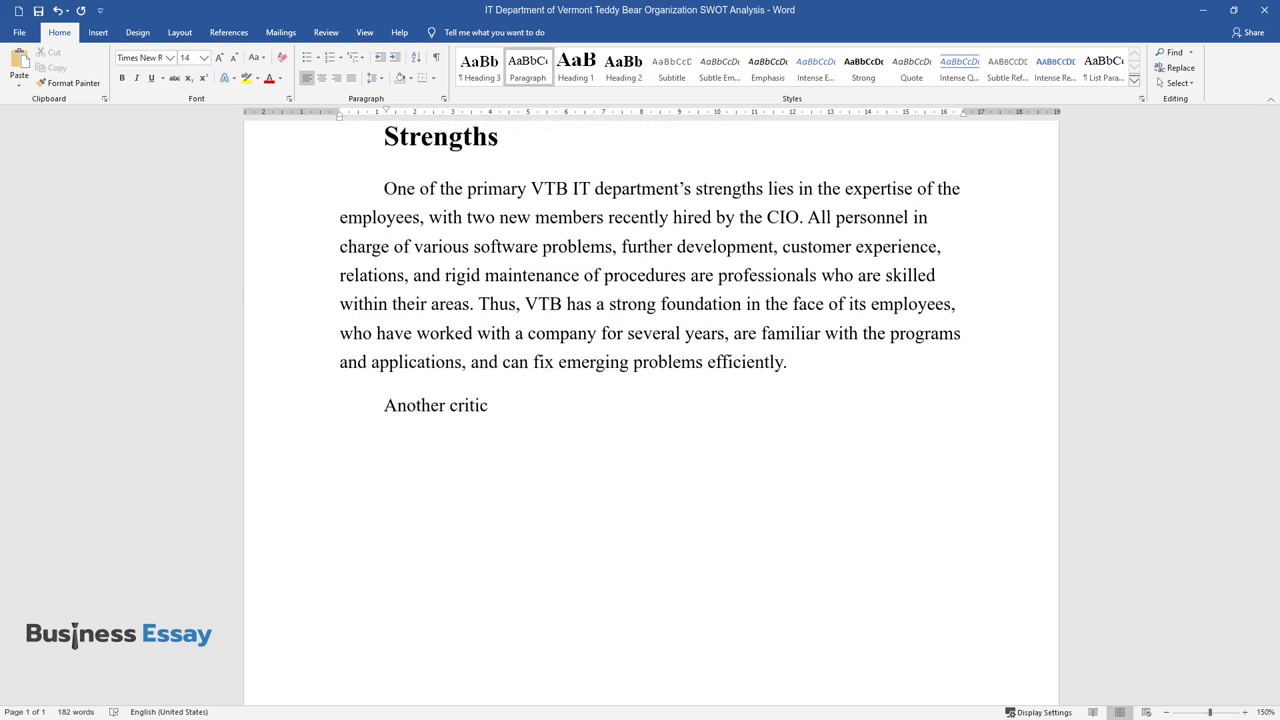
pyautogui.write("al strength of the business' IT dep")
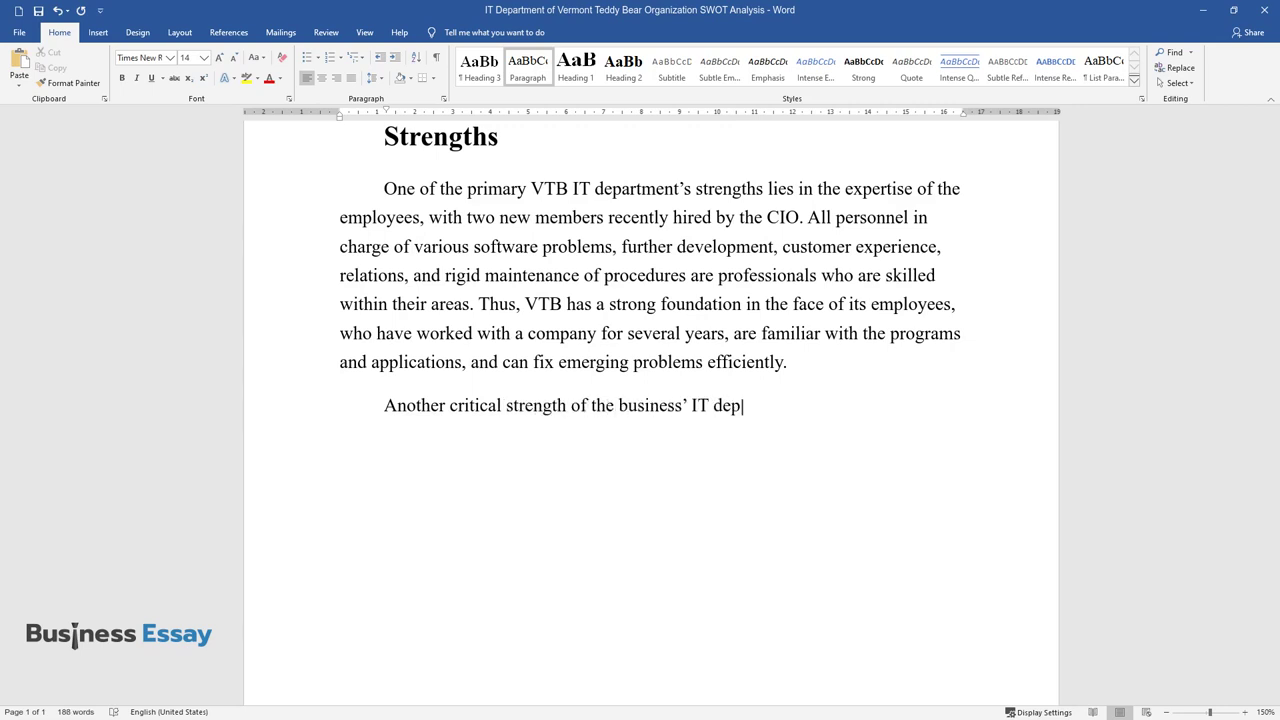
pyautogui.write('artment is the sturdy base of recov')
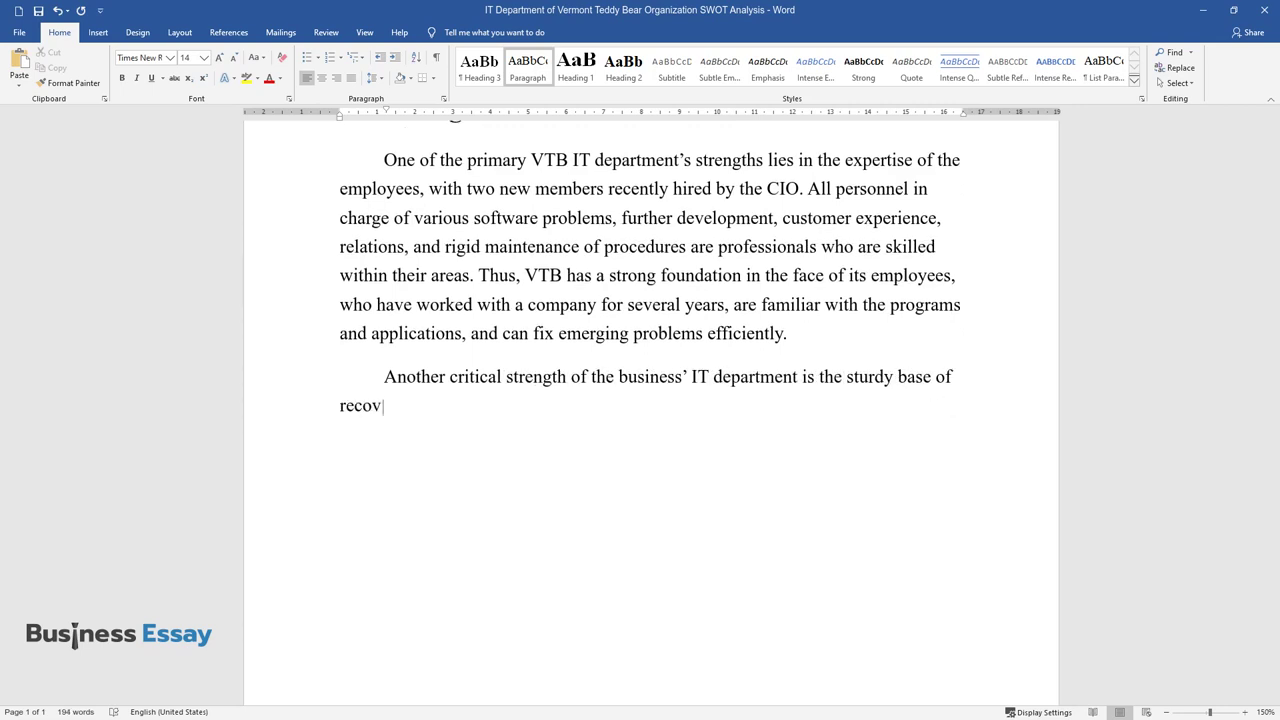
pyautogui.write('ery mechanisms. The system work in a way that if any element of the ne')
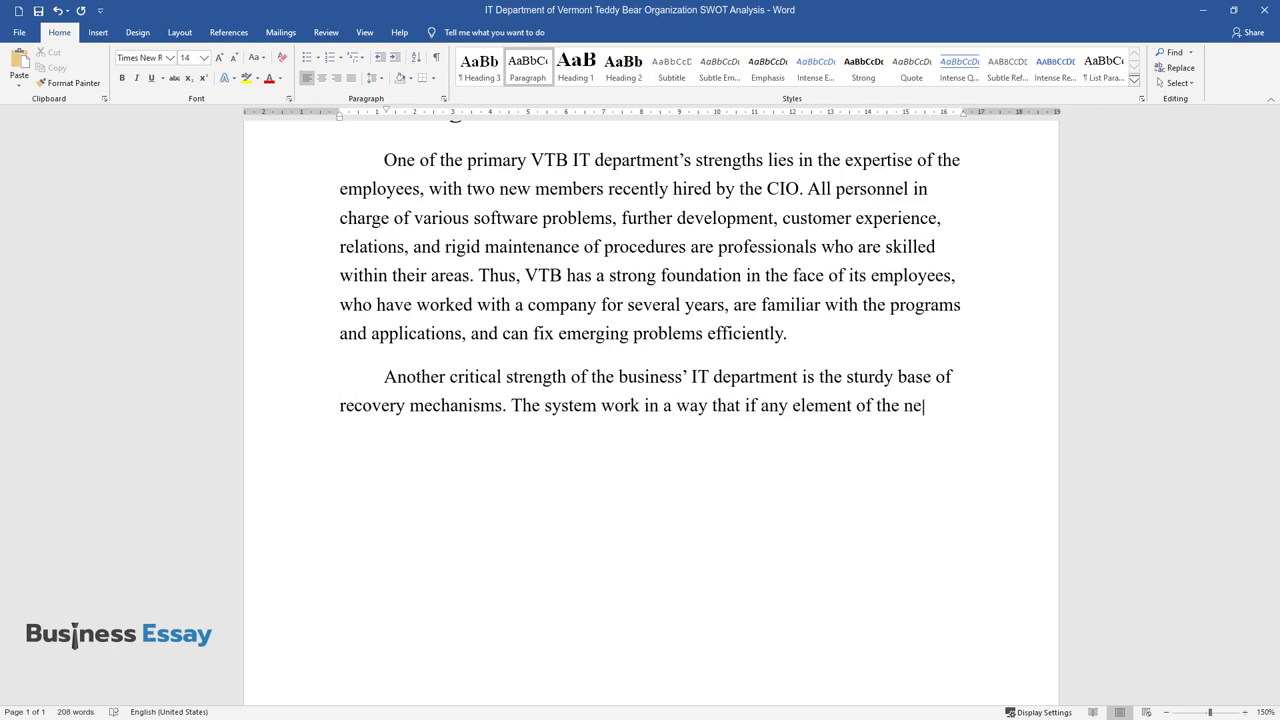
pyautogui.write('twork fails, built-in structures wo')
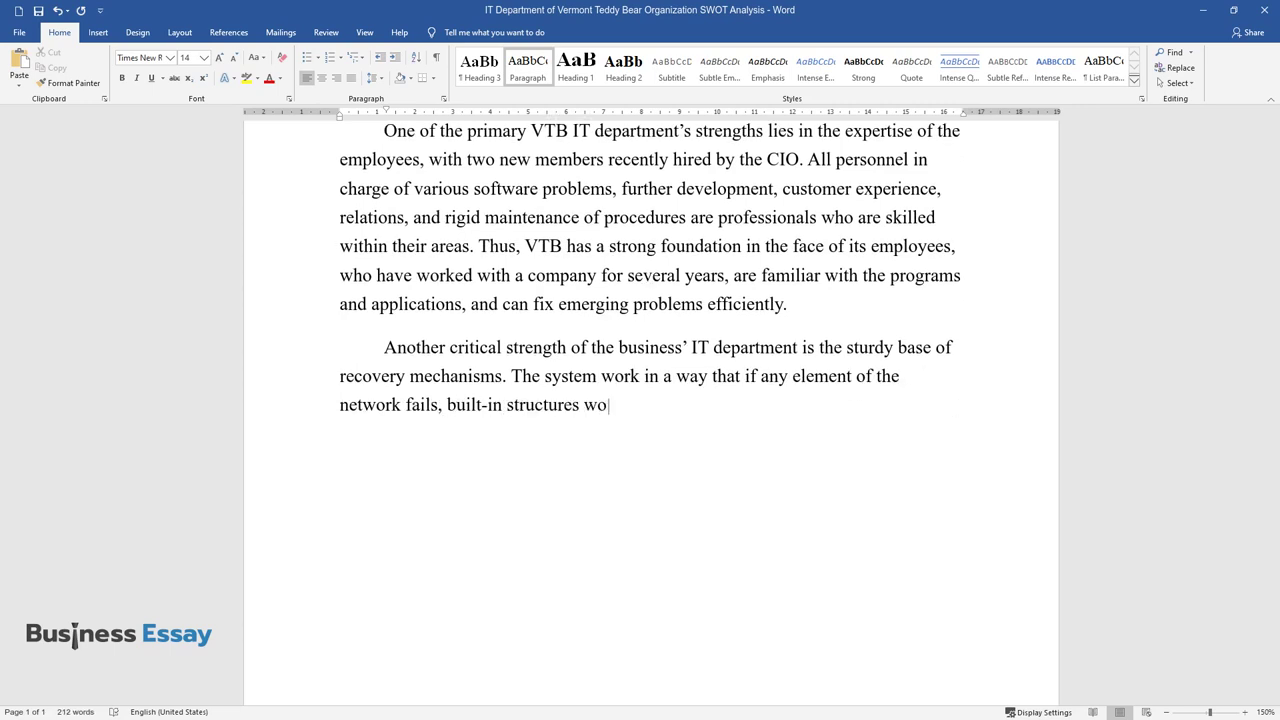
pyautogui.write('uld still allow the orderto procee')
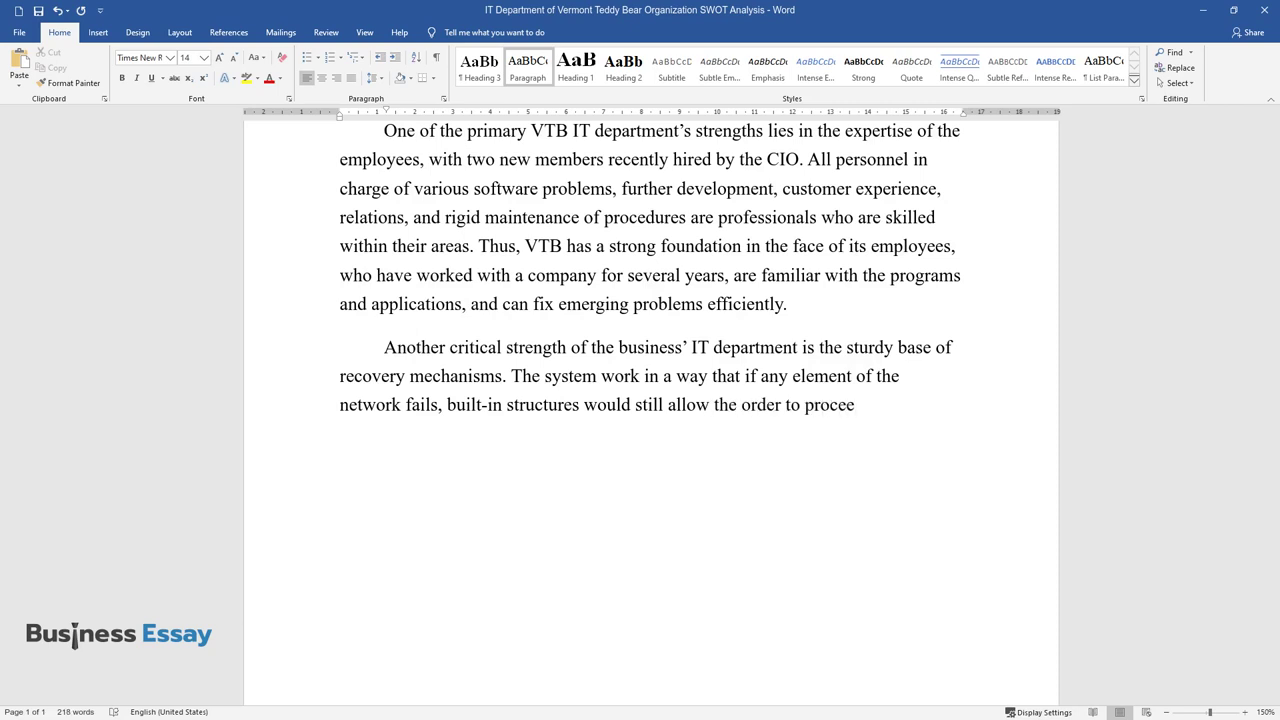
pyautogui.write('ch a way, password and emer')
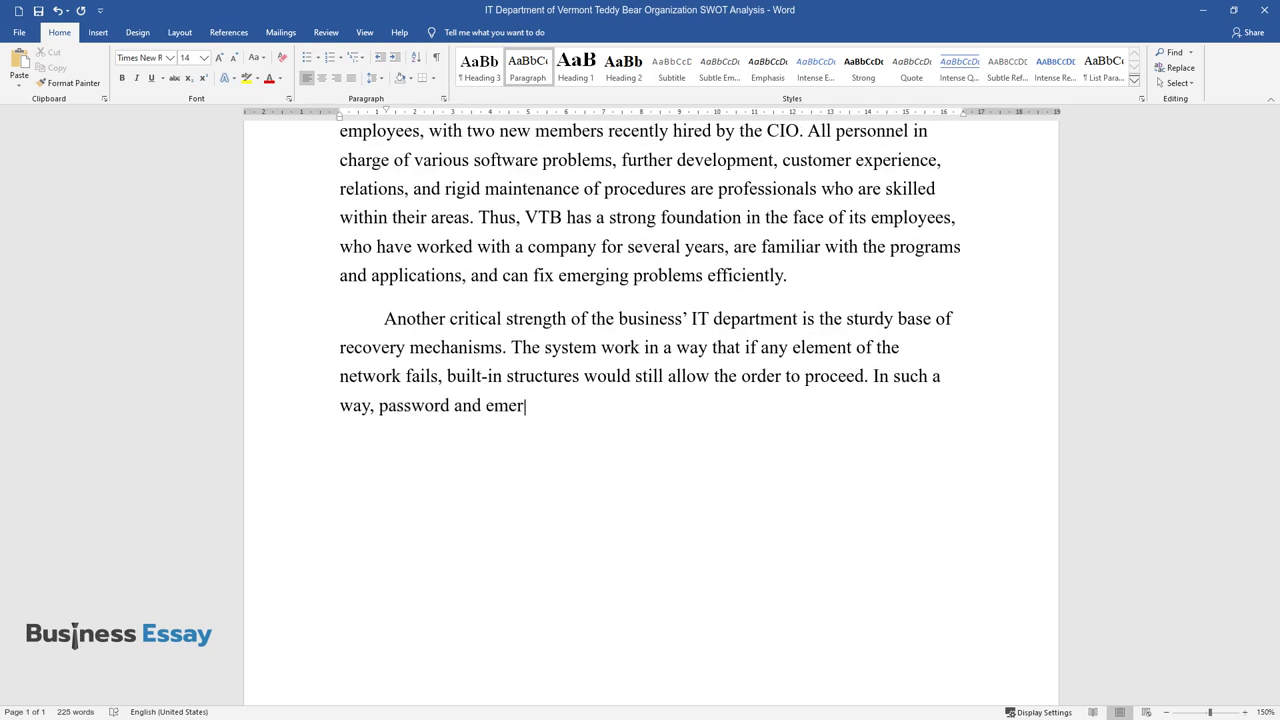
pyautogui.write('gency management in case of potenti')
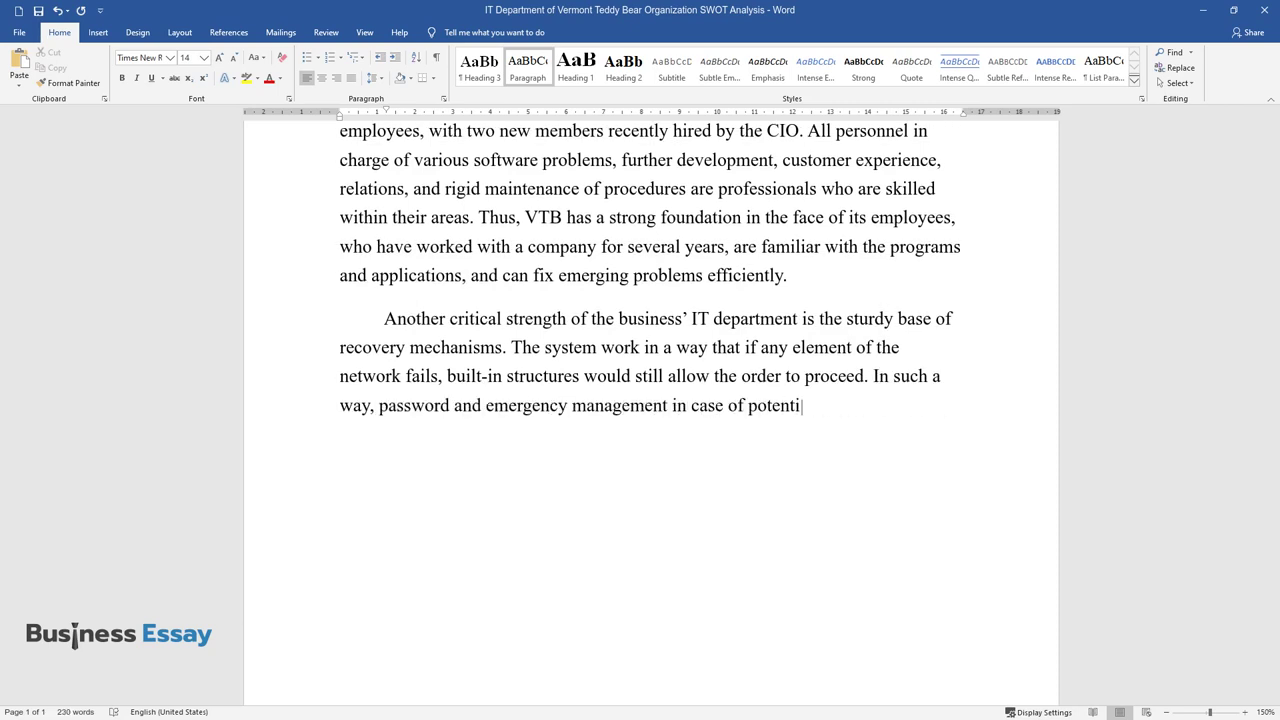
pyautogui.write('al bugs o')
pyautogui.write('failures make it')
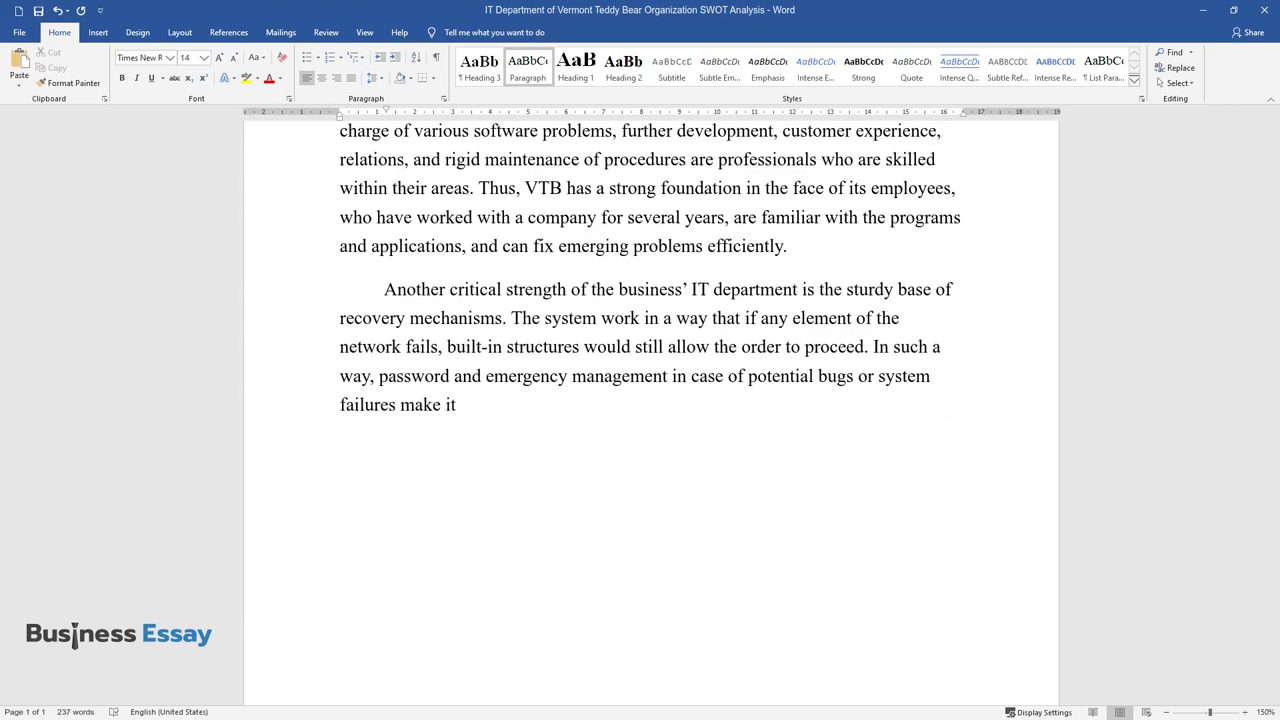
pyautogui.write(' possible for the purchases to go sm')
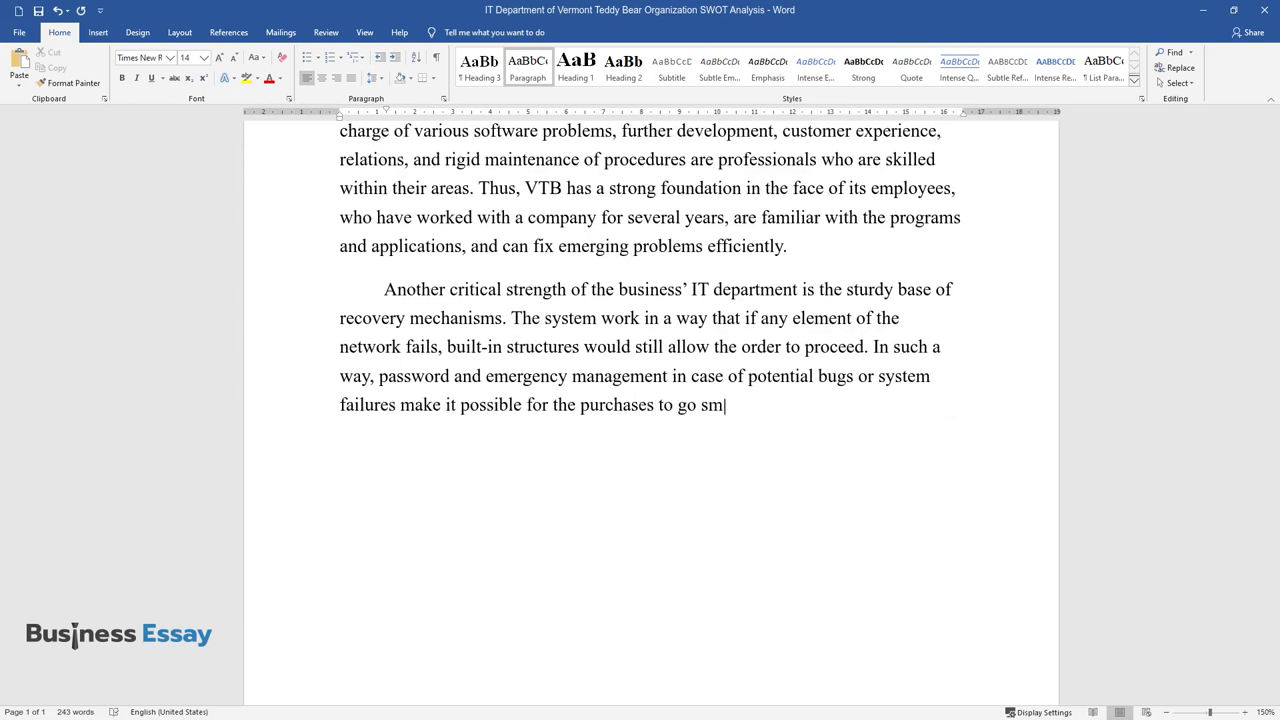
pyautogui.write('oothly and for the ordersnot to ge')
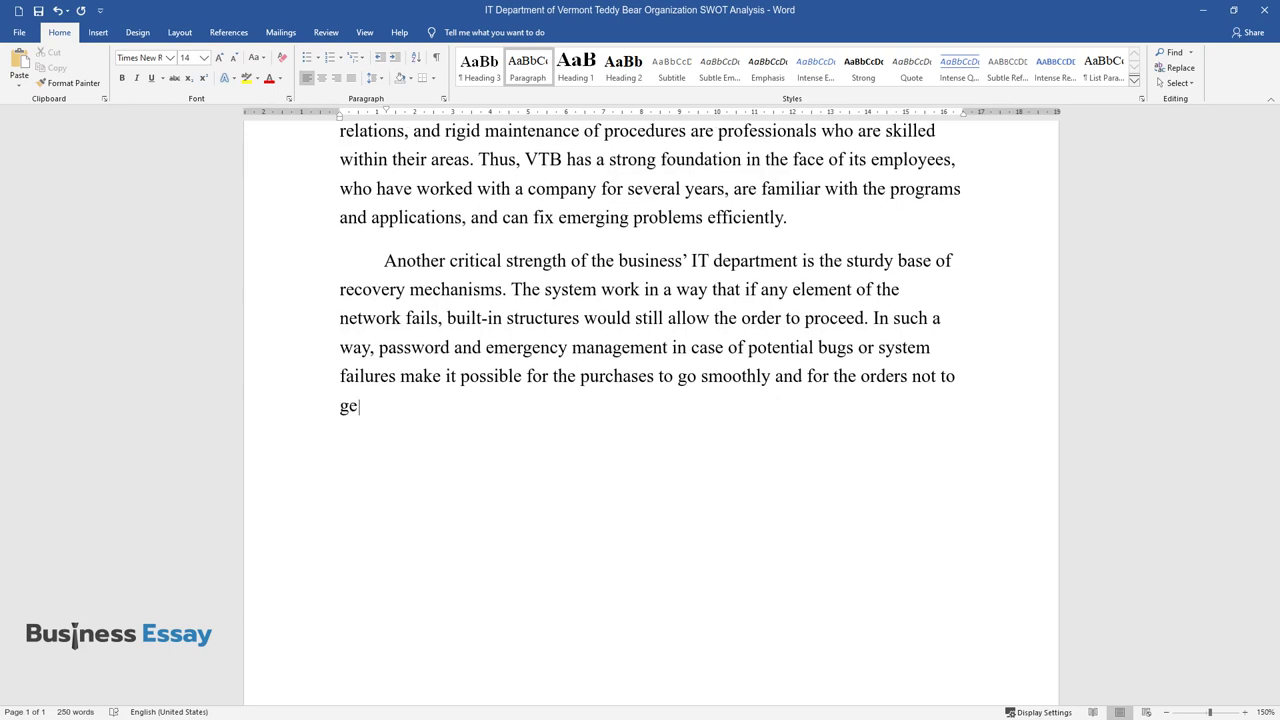
pyautogui.write('t lost.')
pyautogui.press('Return')
pyautogui.write('It is a')
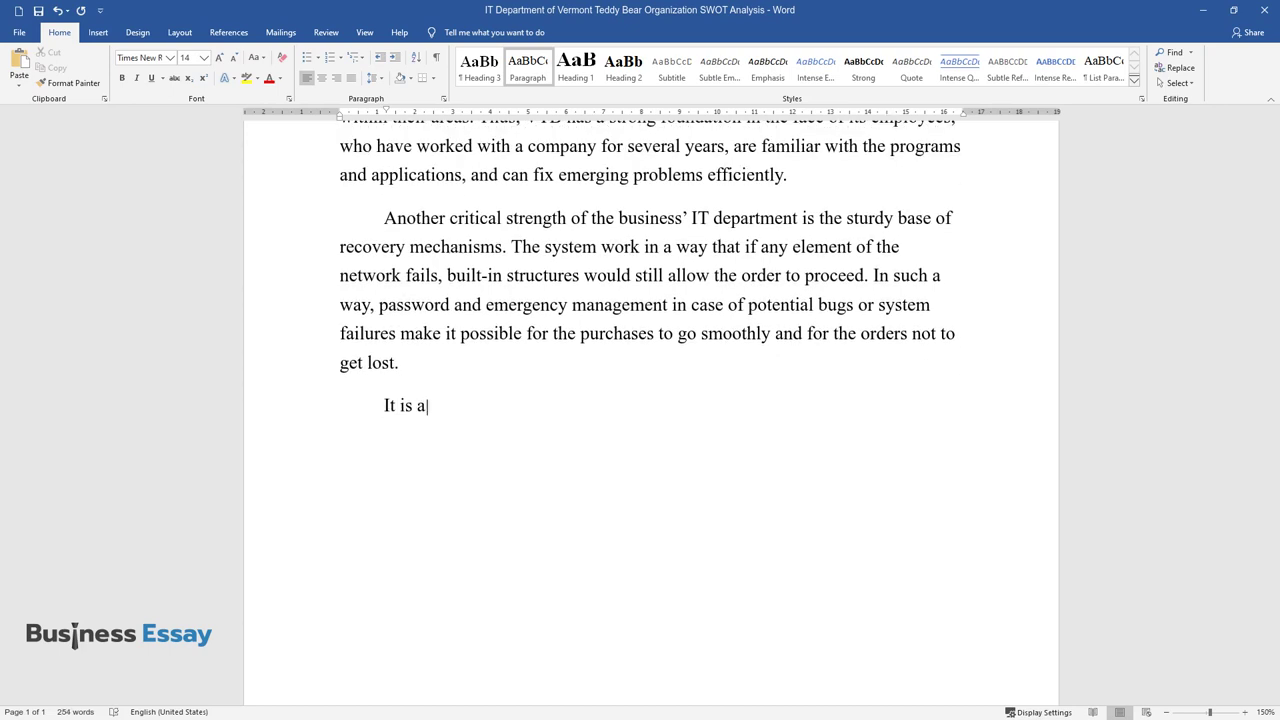
pyautogui.write('lso crucial to mention that one of ')
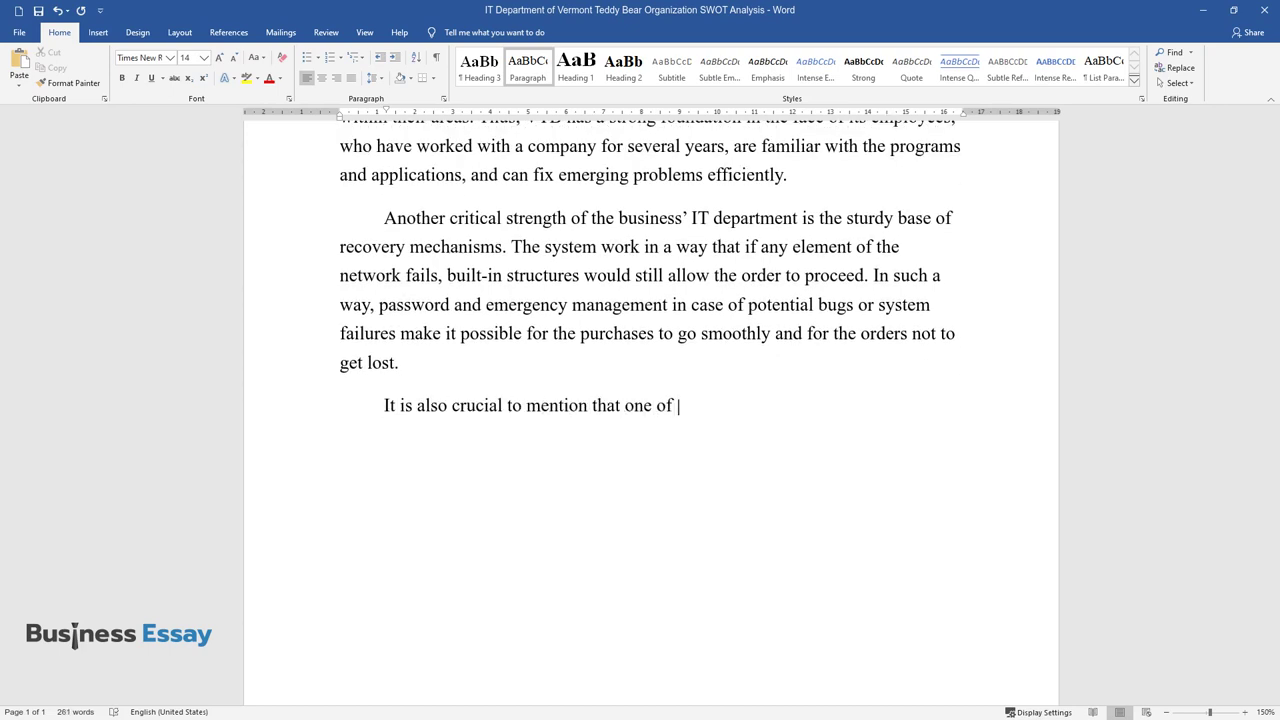
pyautogui.write('the IT strong sides is leadership')
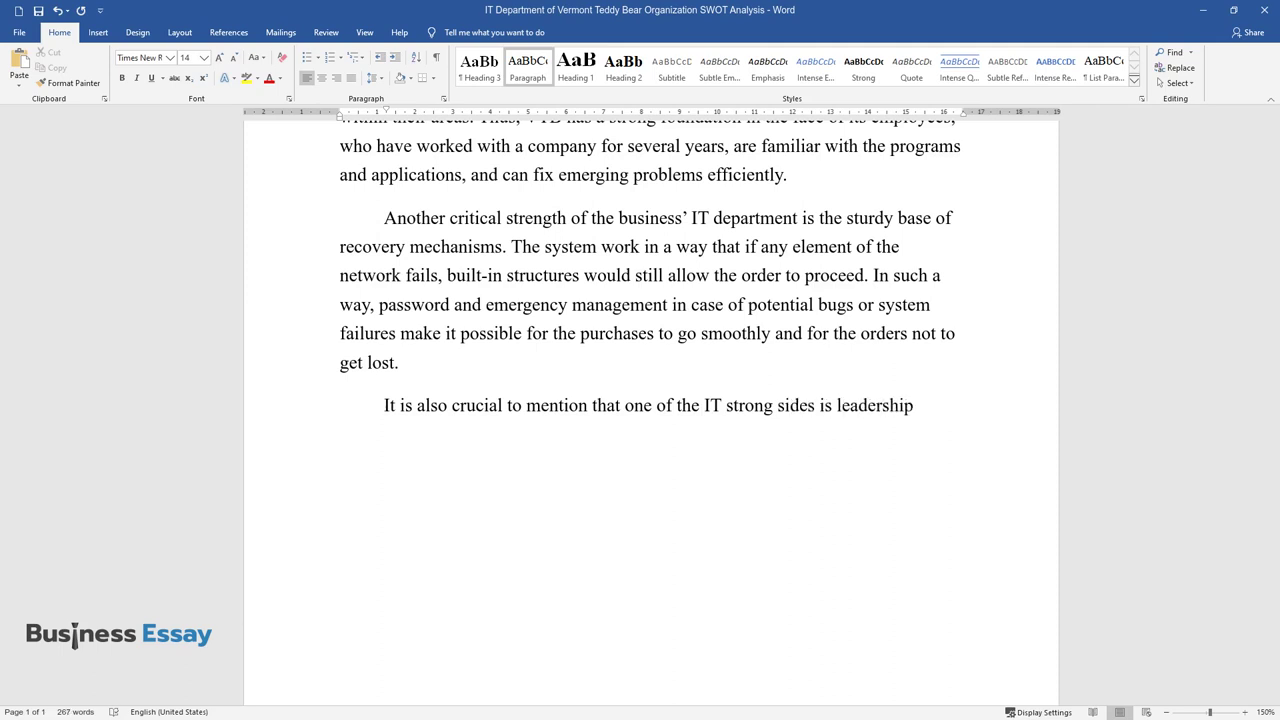
pyautogui.write(' in the face of CIO Bob Stetzel. Ste')
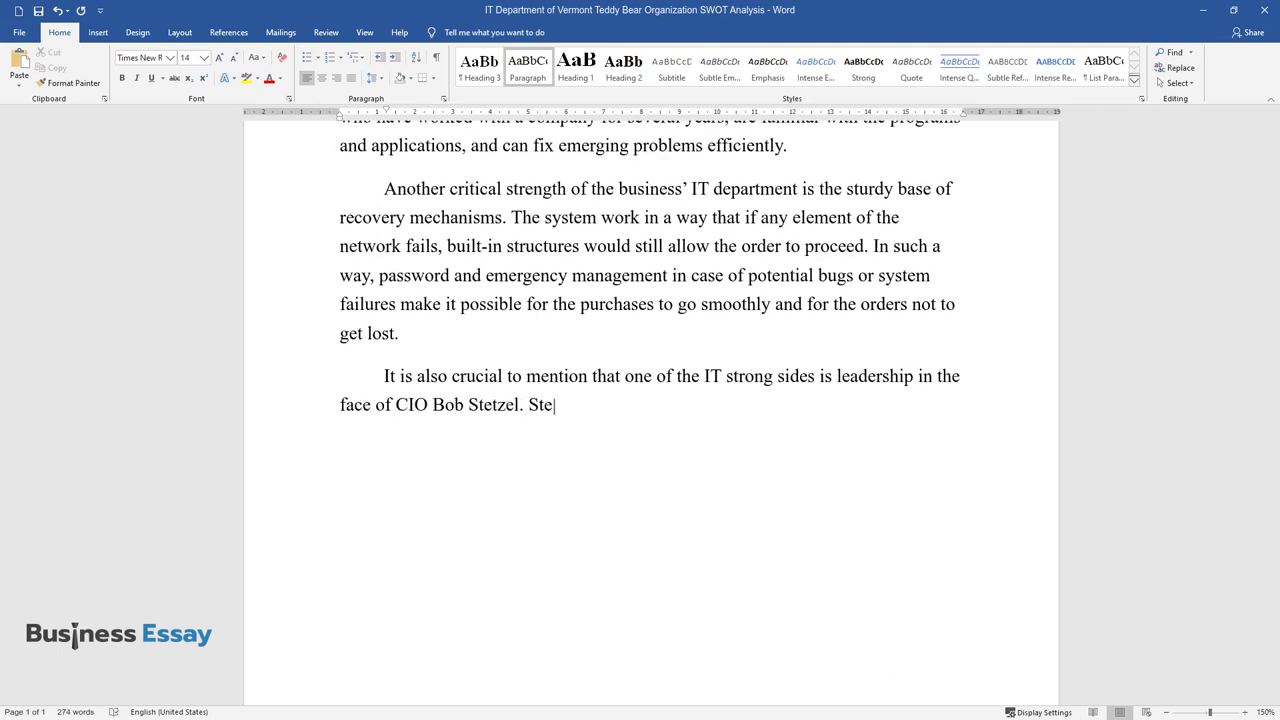
pyautogui.write('vast experience in inform')
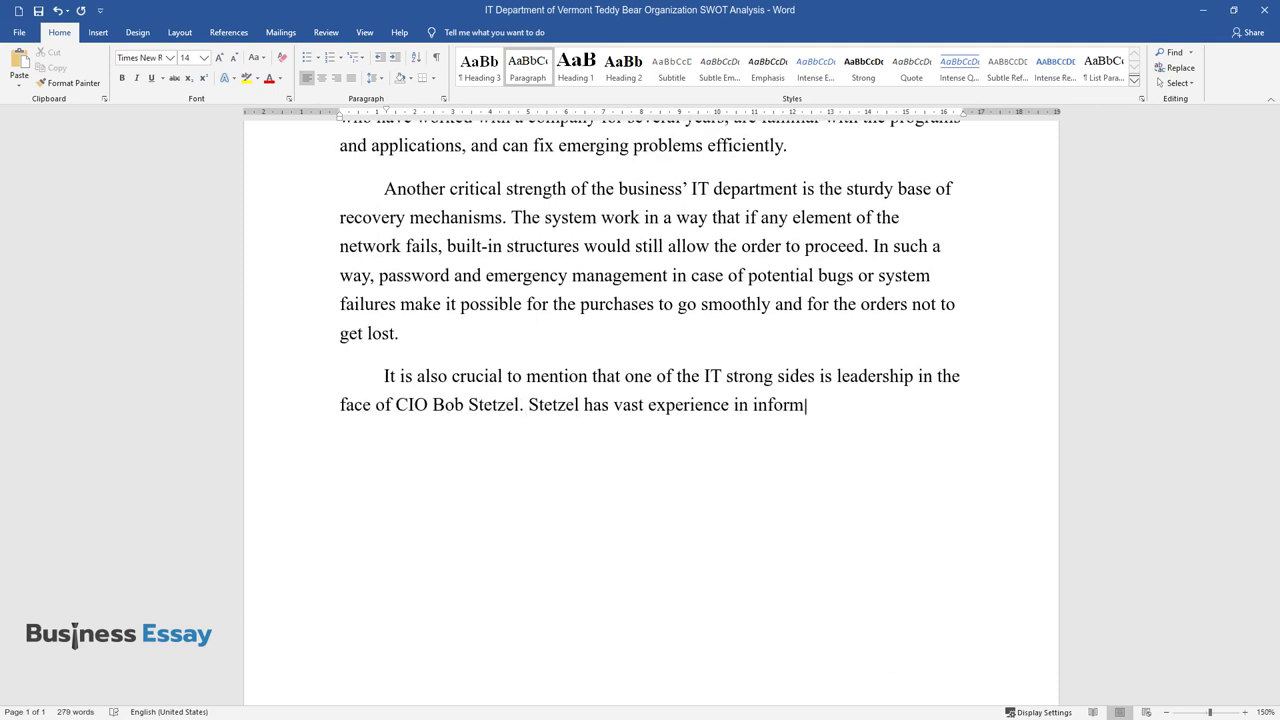
pyautogui.write('hnology, analytical skills')
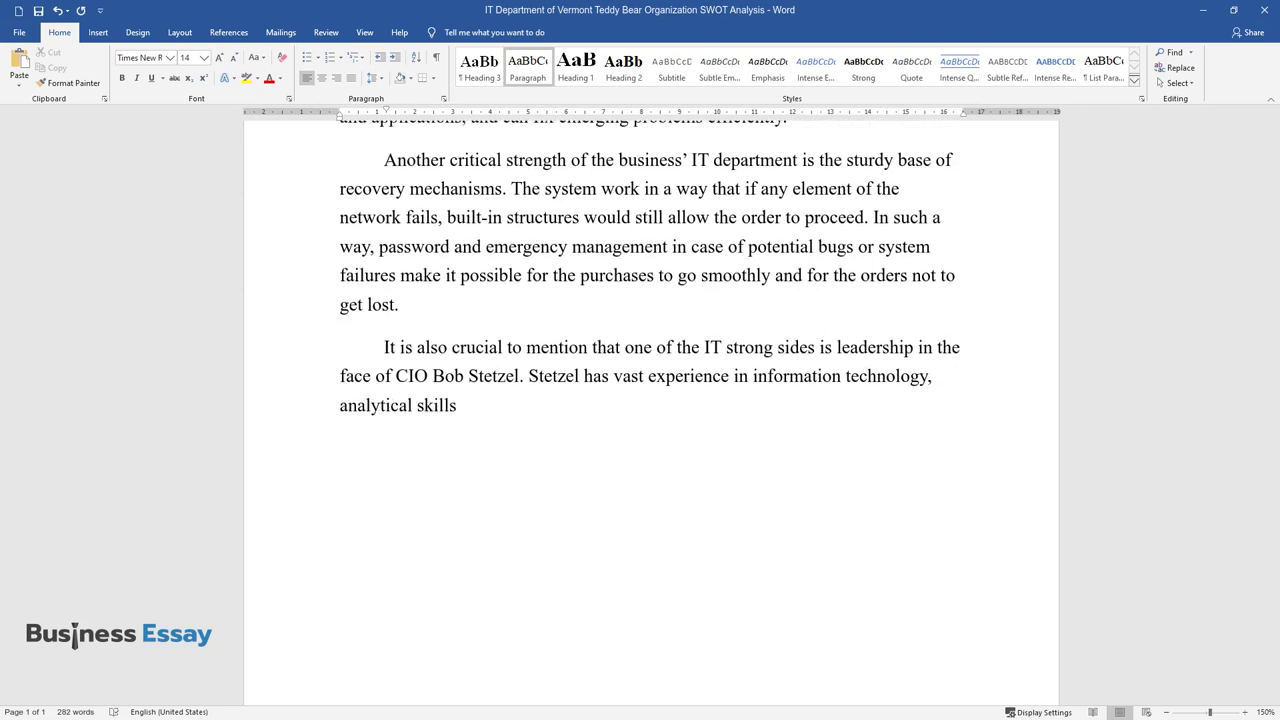
pyautogui.write(', and the drive for innovation and')
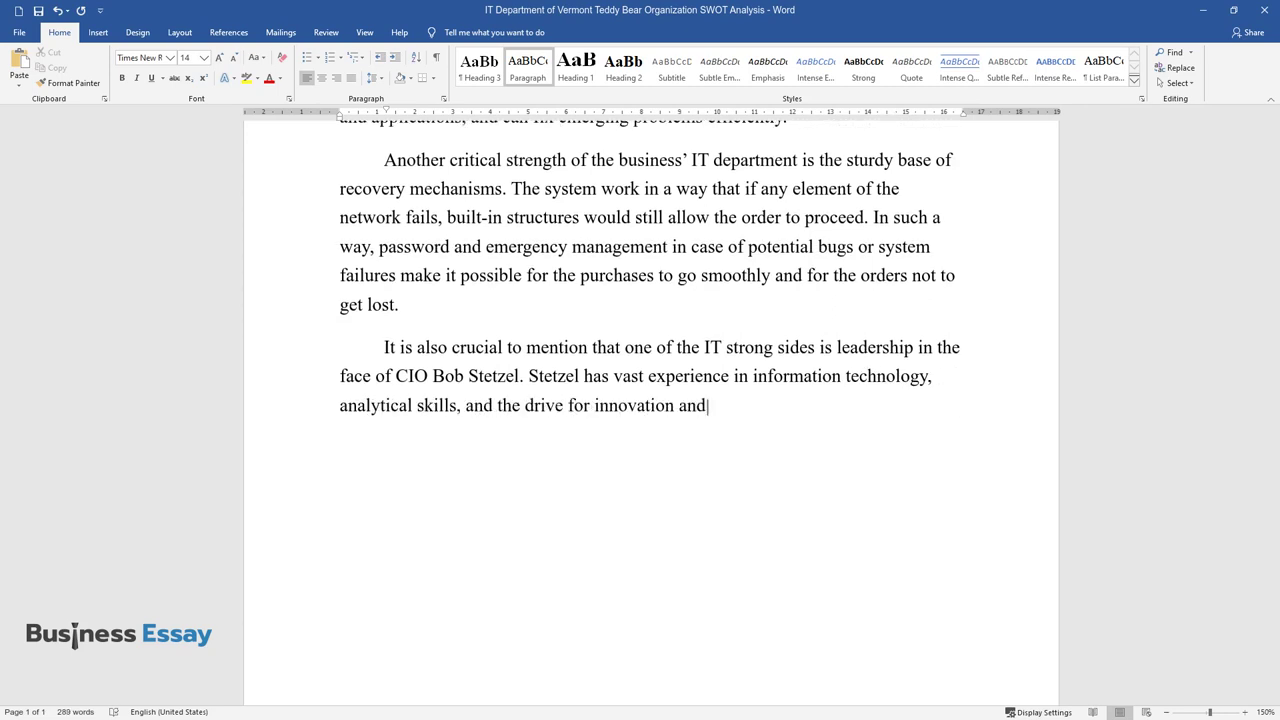
pyautogui.write(' development. A new influential lea')
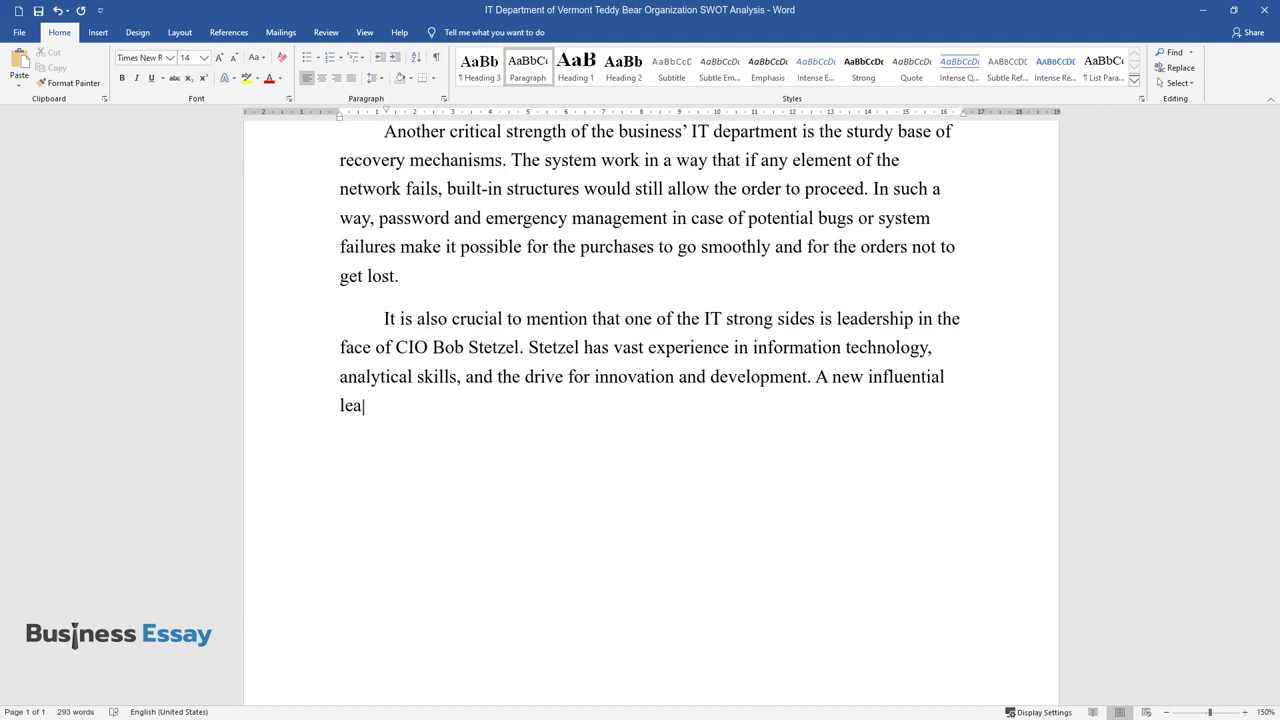
pyautogui.write('n integral figure in the e')
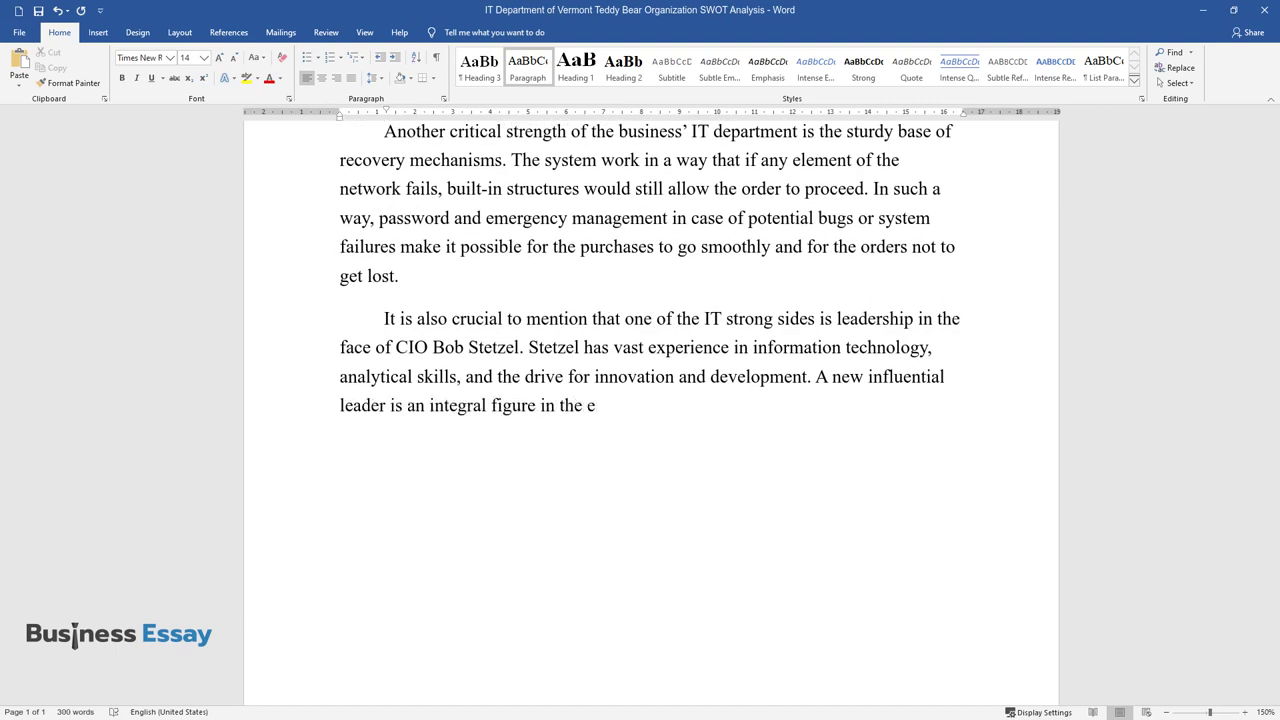
pyautogui.write('ffectiveness of the performance, su')
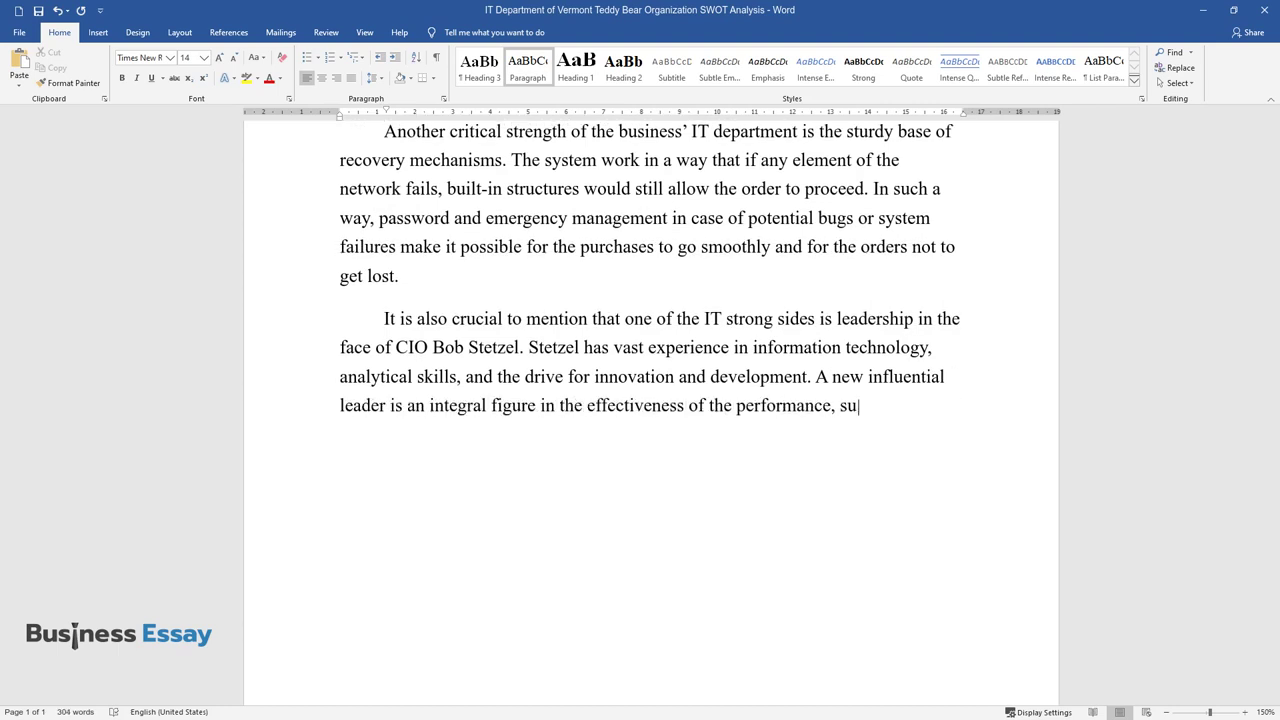
pyautogui.write("bordinates' motivation, and future")
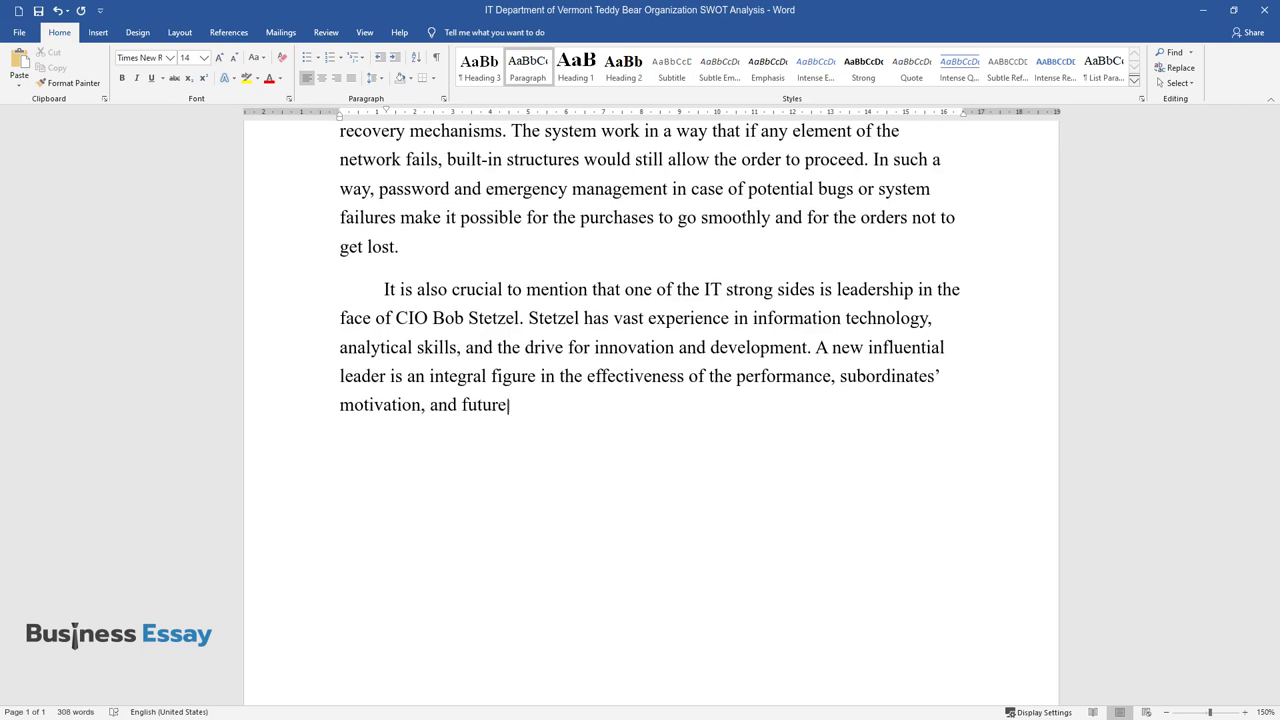
pyautogui.write(' growth, and can bring unique insig')
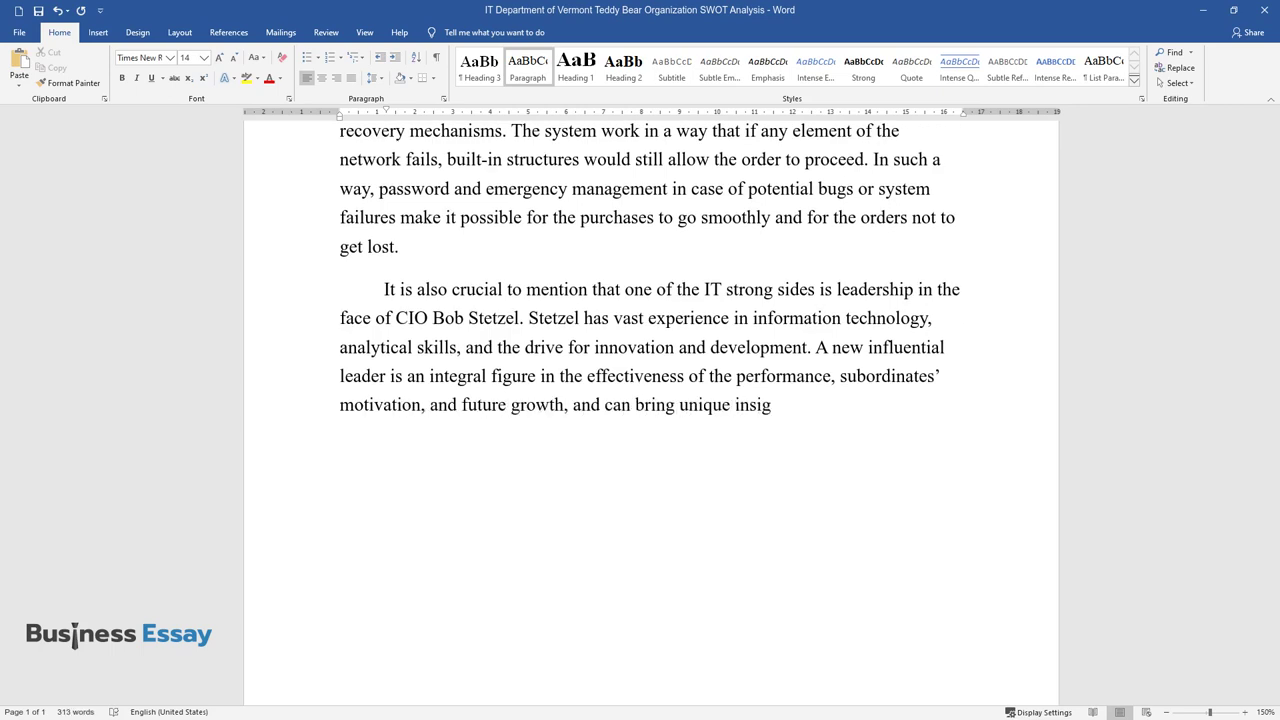
pyautogui.write('hts to the work o')
pyautogui.write('partment ')
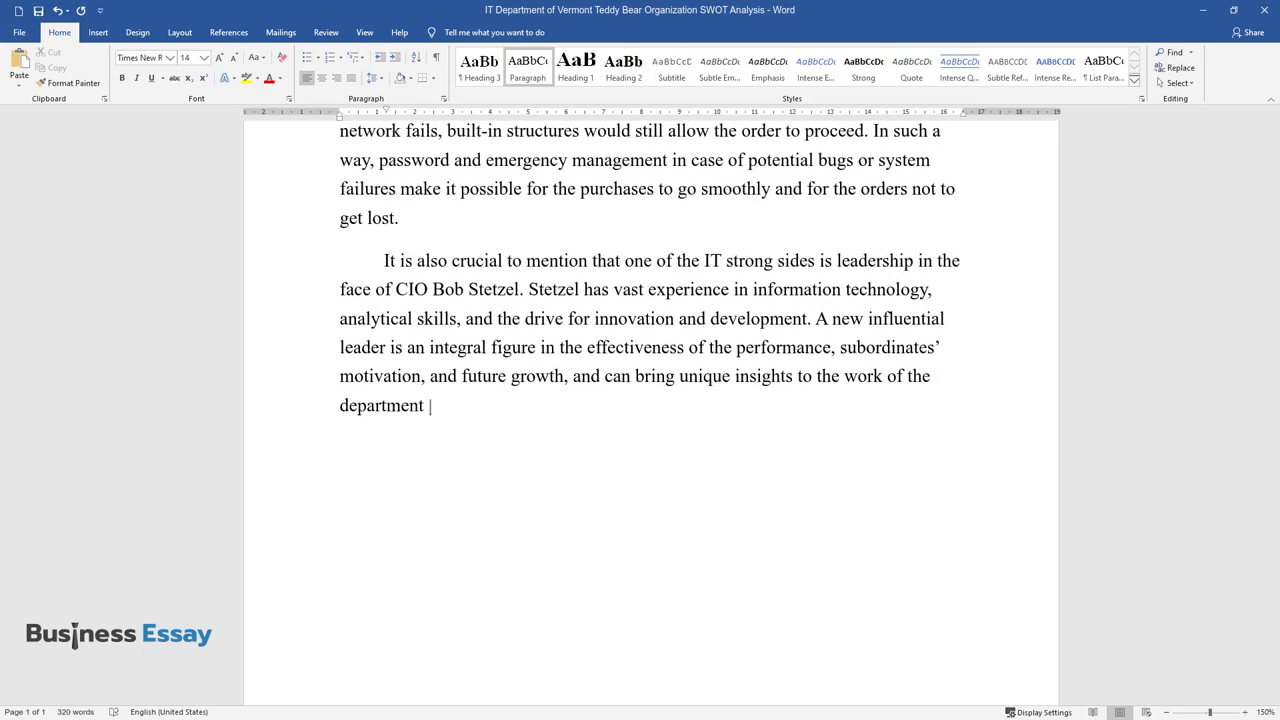
pyautogui.write('and the business in general.')
pyautogui.press('Return')
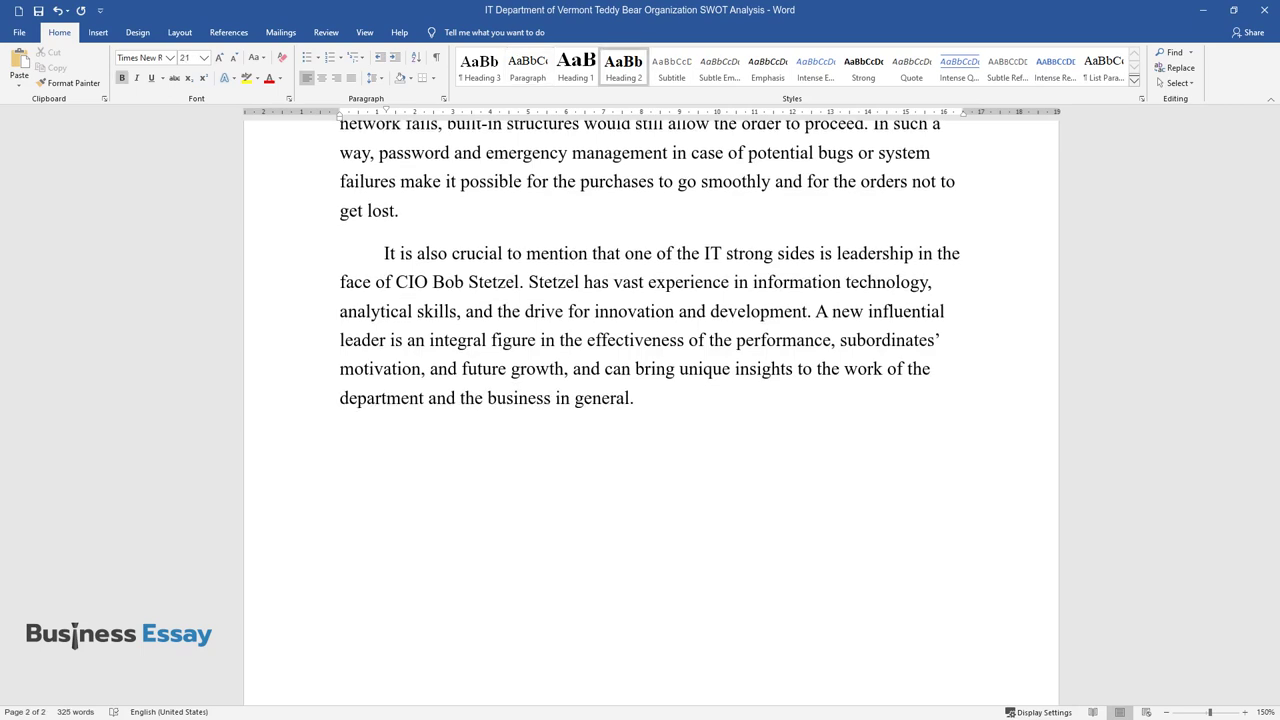
# Step: Add a 'Weaknesses' heading and a paragraph on staff's narrow expertise and weak work organization
pyautogui.write('Weaknesses')
pyautogui.press('Return')
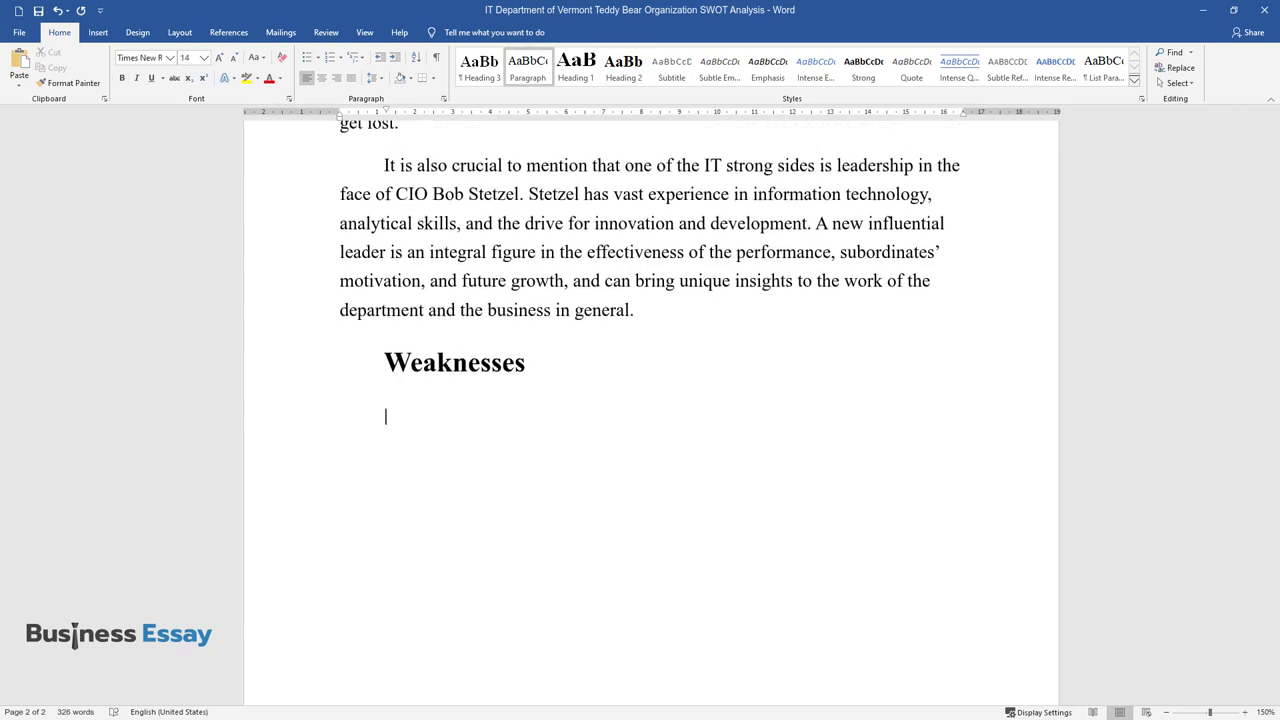
pyautogui.write('One of t')
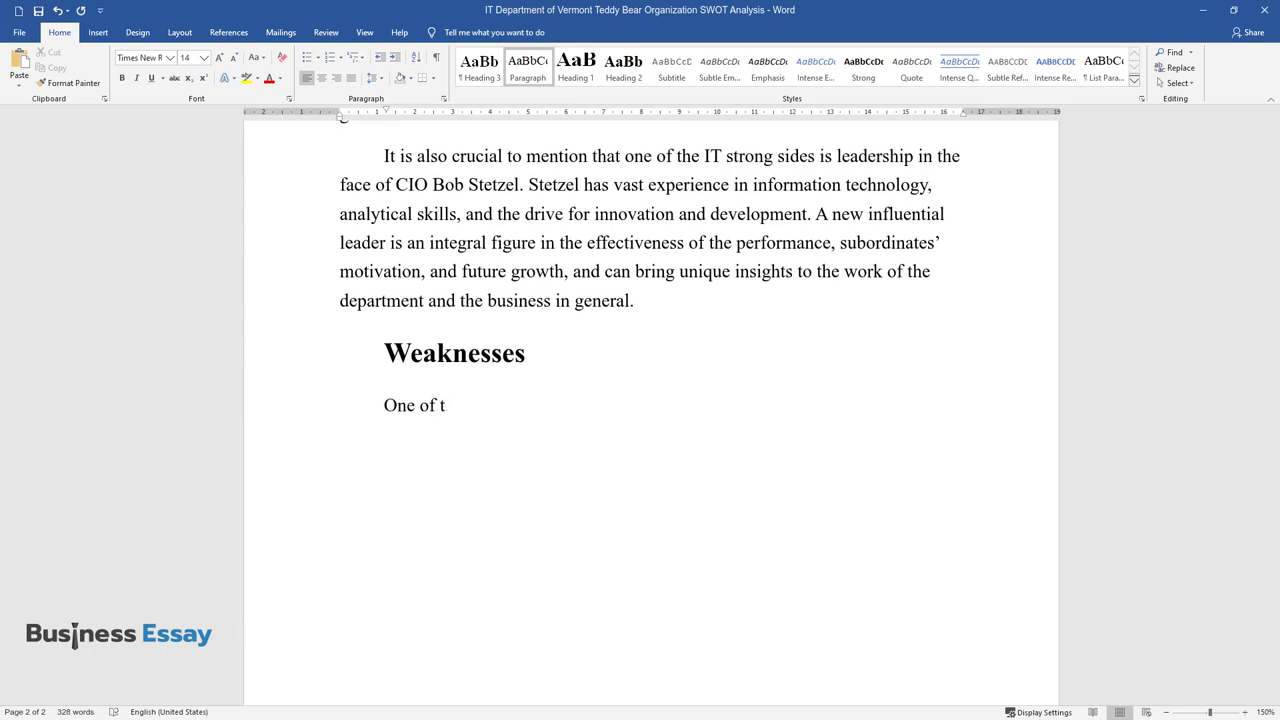
pyautogui.write('he most challenging weaknesses of t')
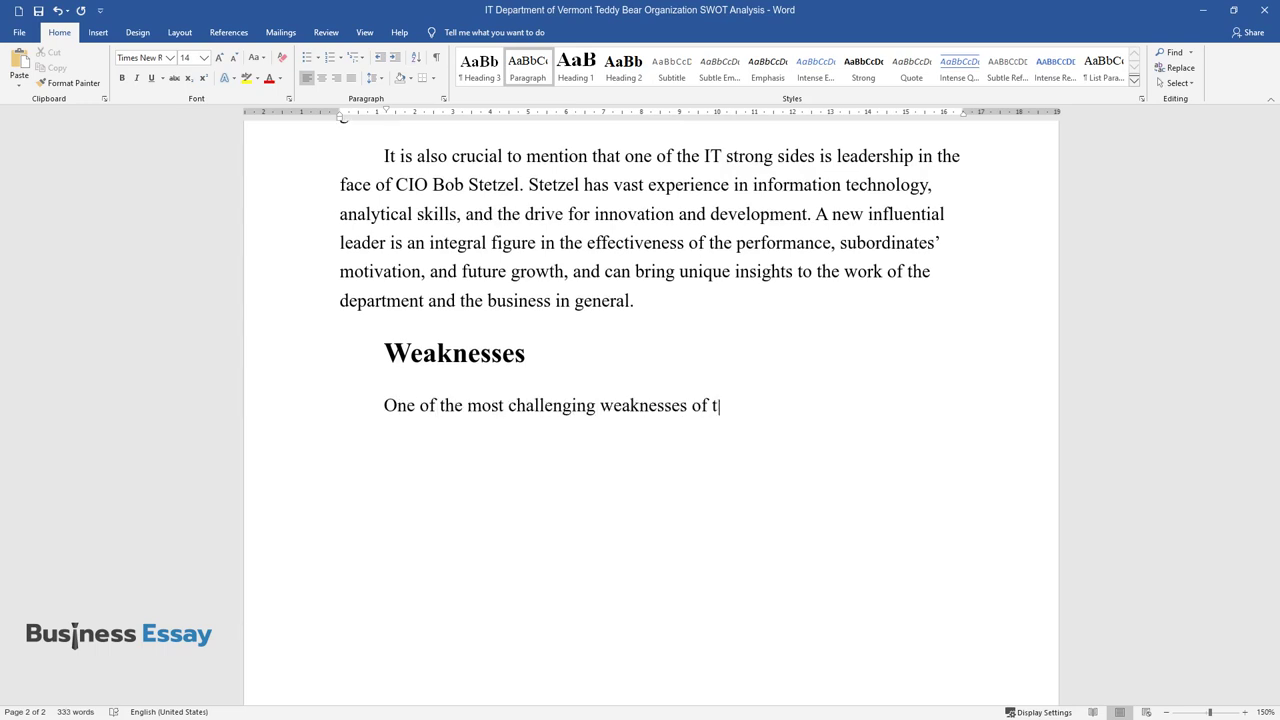
pyautogui.write('T department is that its e')
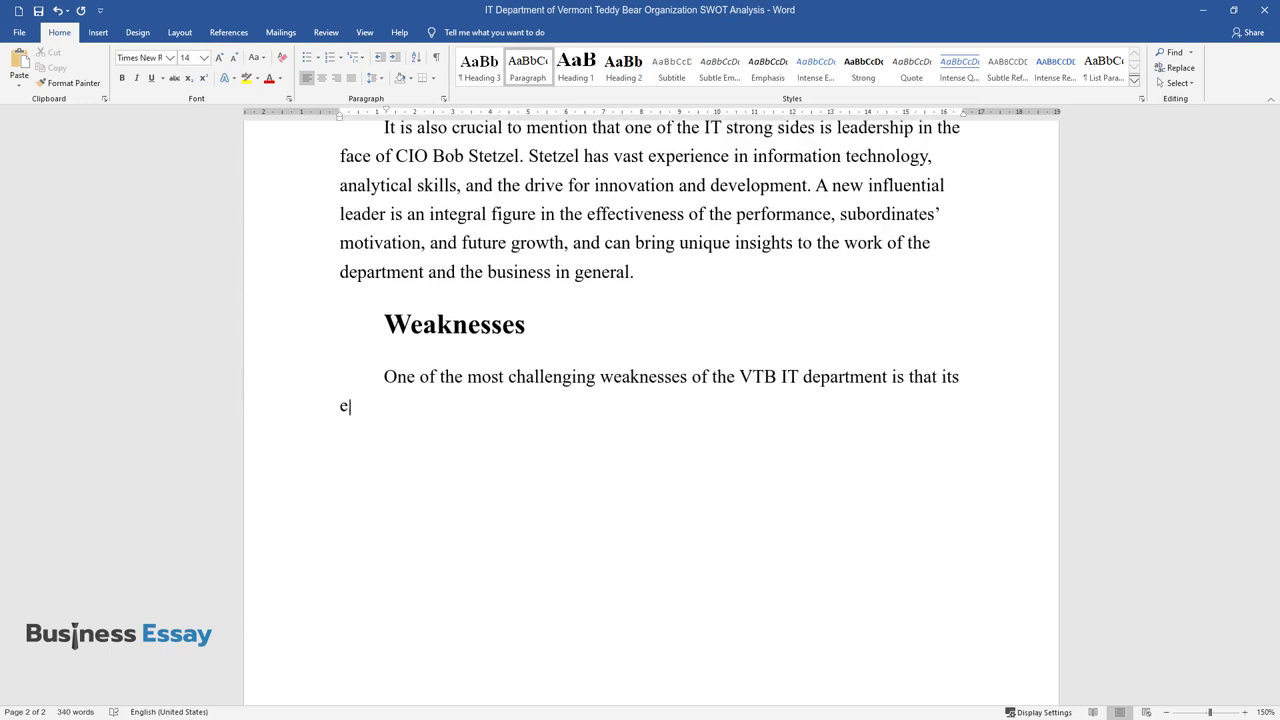
pyautogui.write('mployees are experts in narrow area')
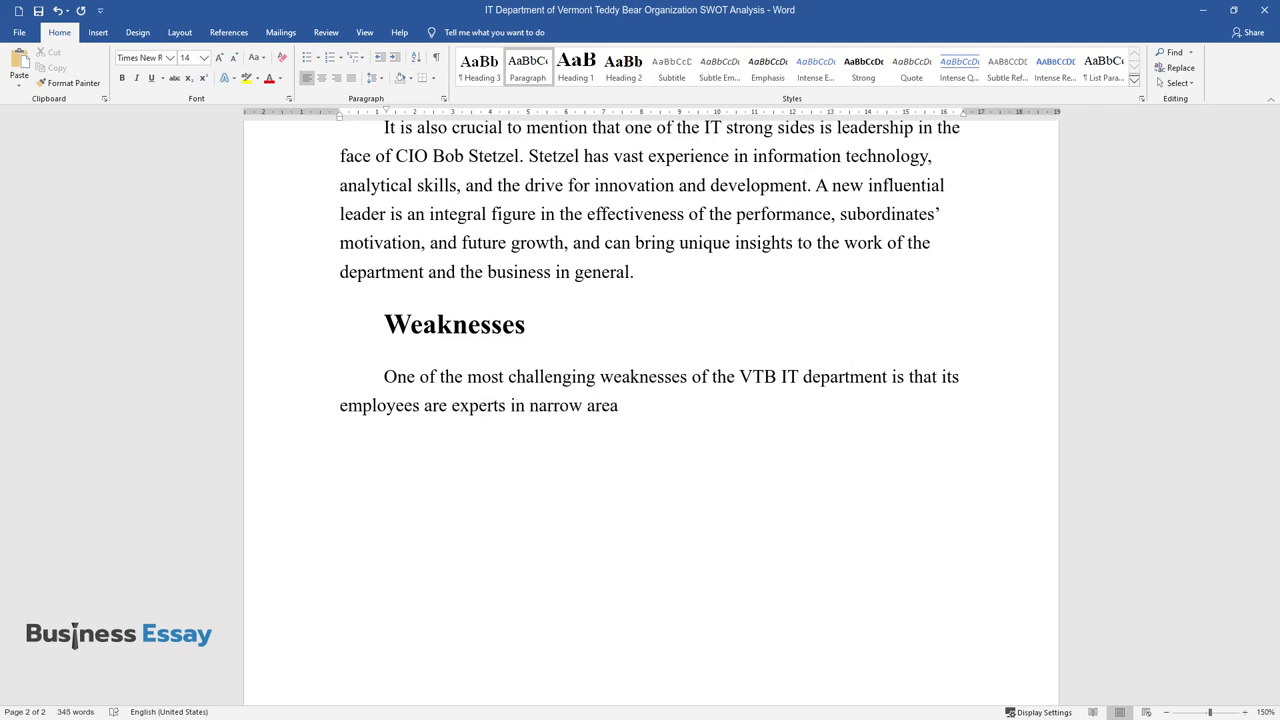
pyautogui.write('s and dedicate most of the time to')
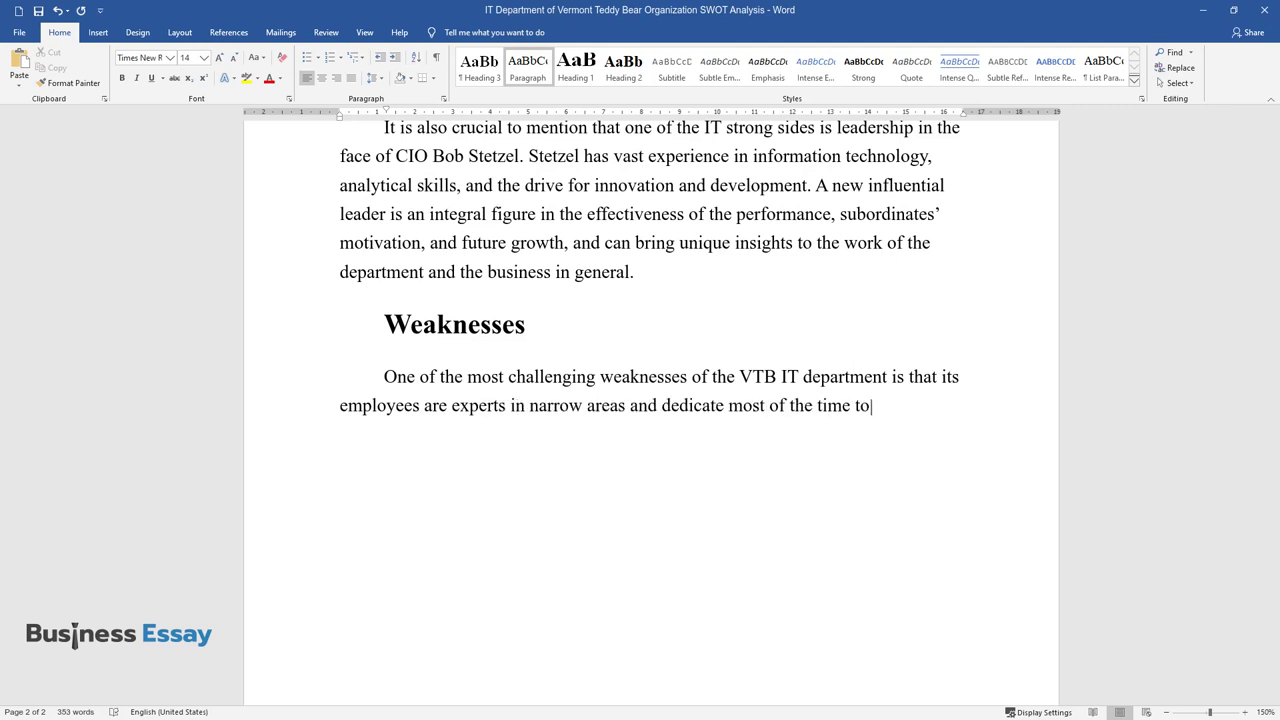
pyautogui.write(' troubleshooting, rather than progr')
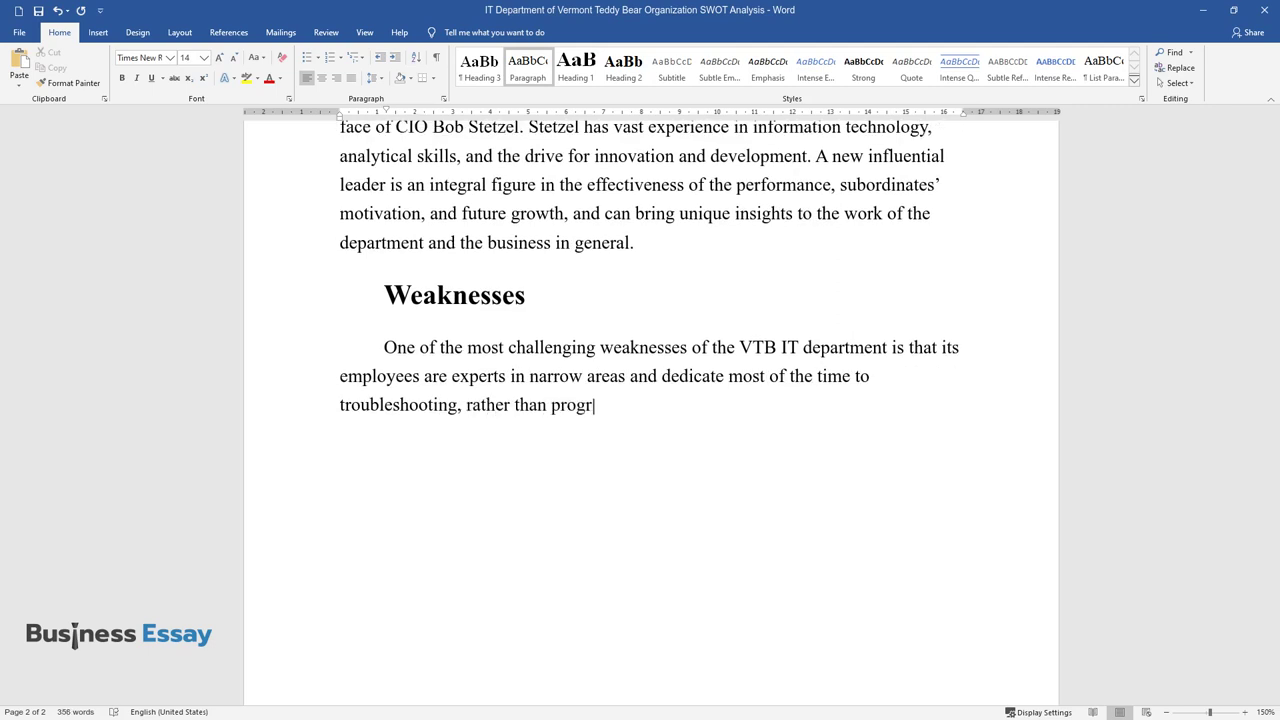
pyautogui.write('ess and improvement. Stetzel disco')
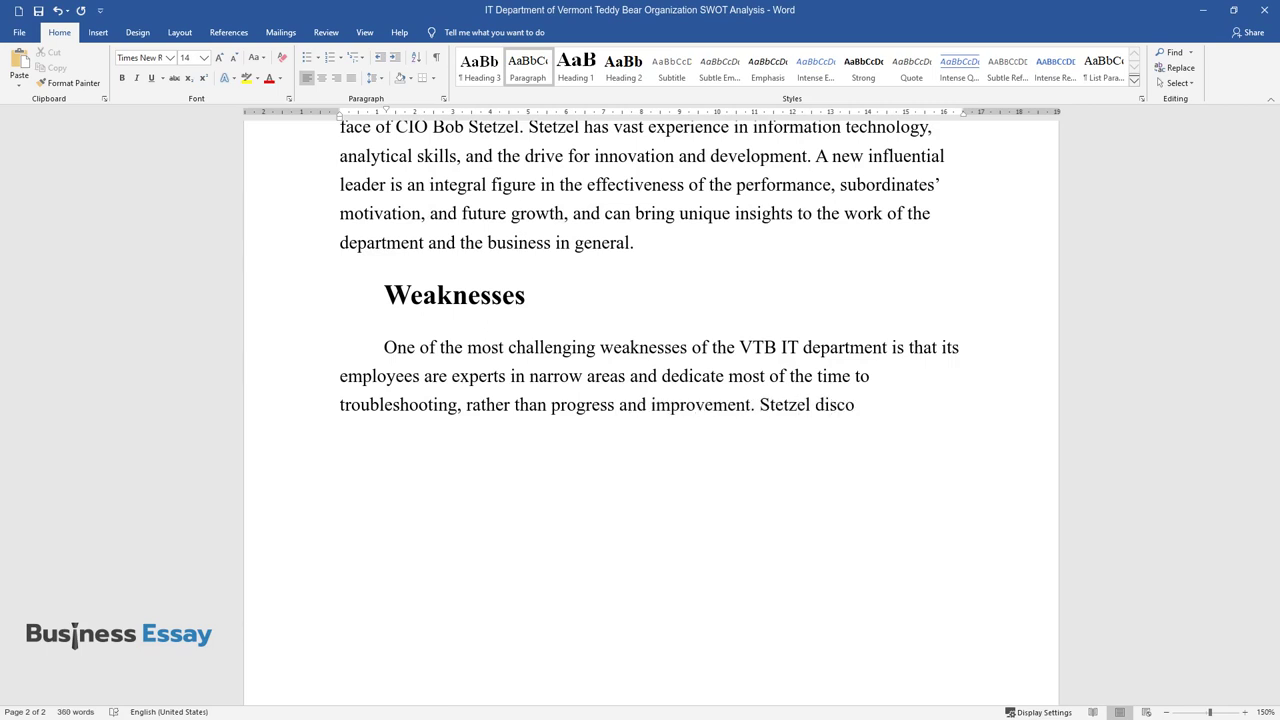
pyautogui.write('vered that if a company encounters')
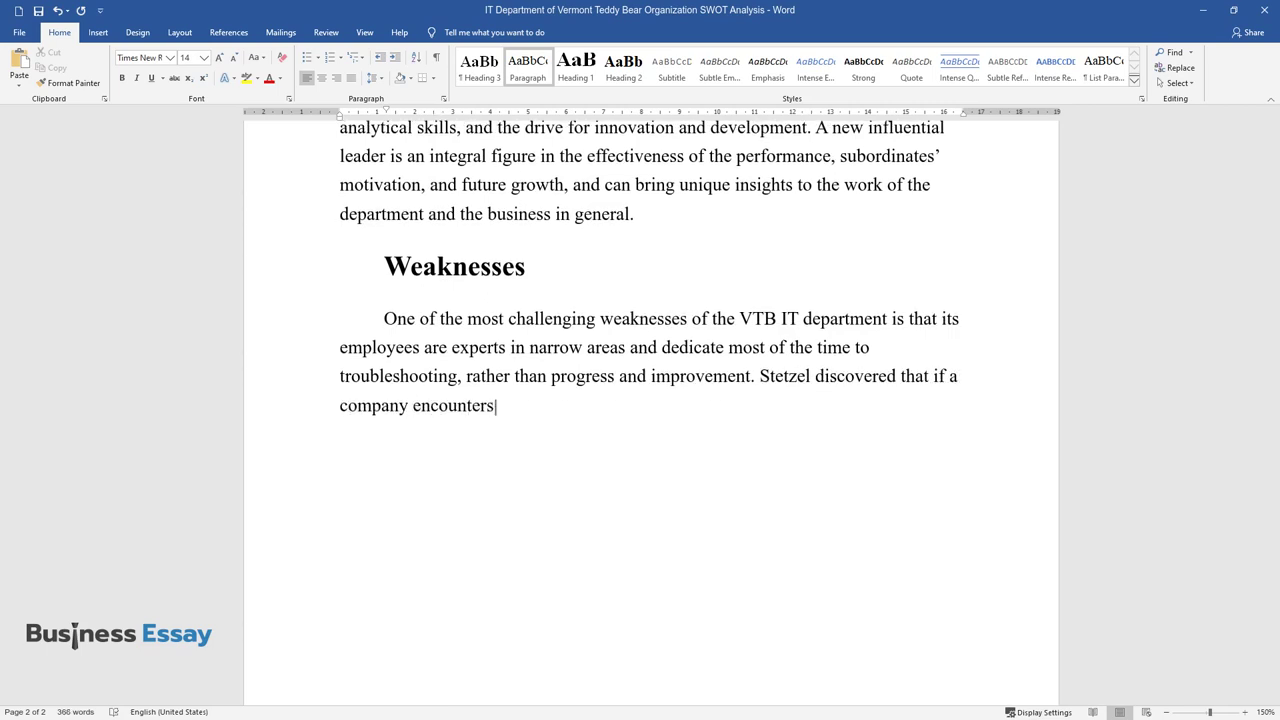
pyautogui.write(' some of the IT employees leaving,')
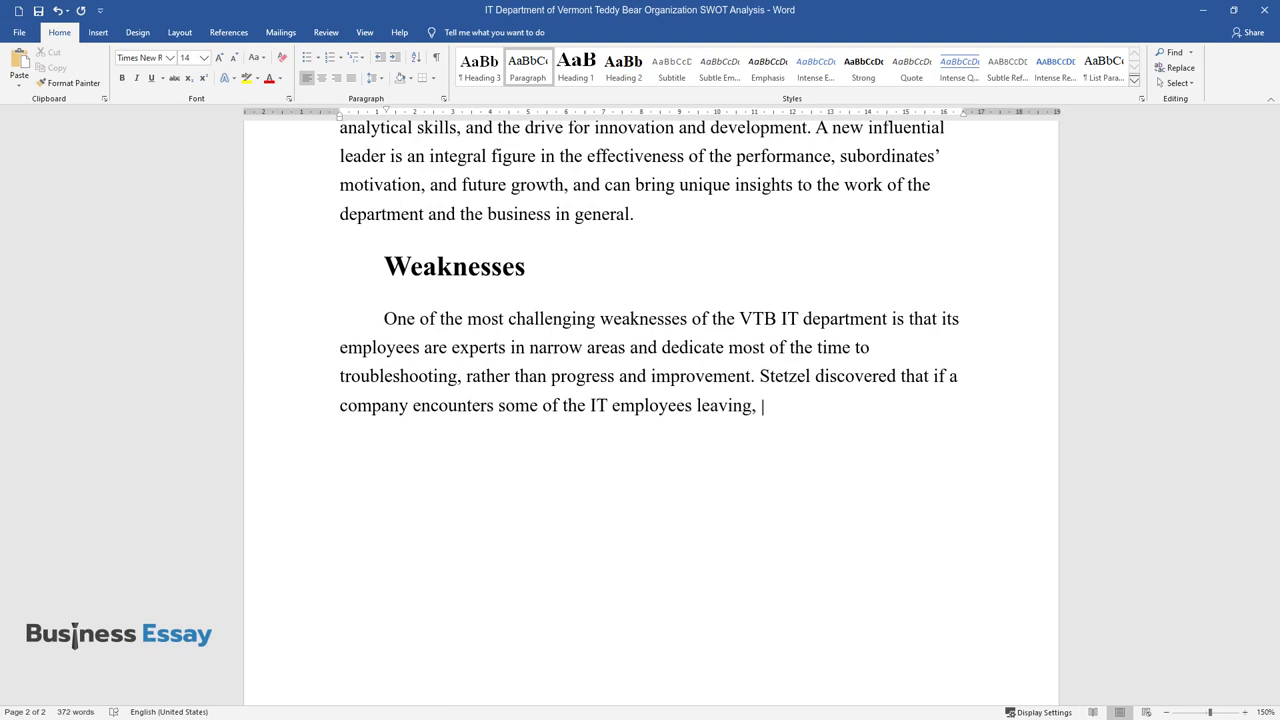
pyautogui.write('owledge that has not been captured. Consequently, the organization needs to es')
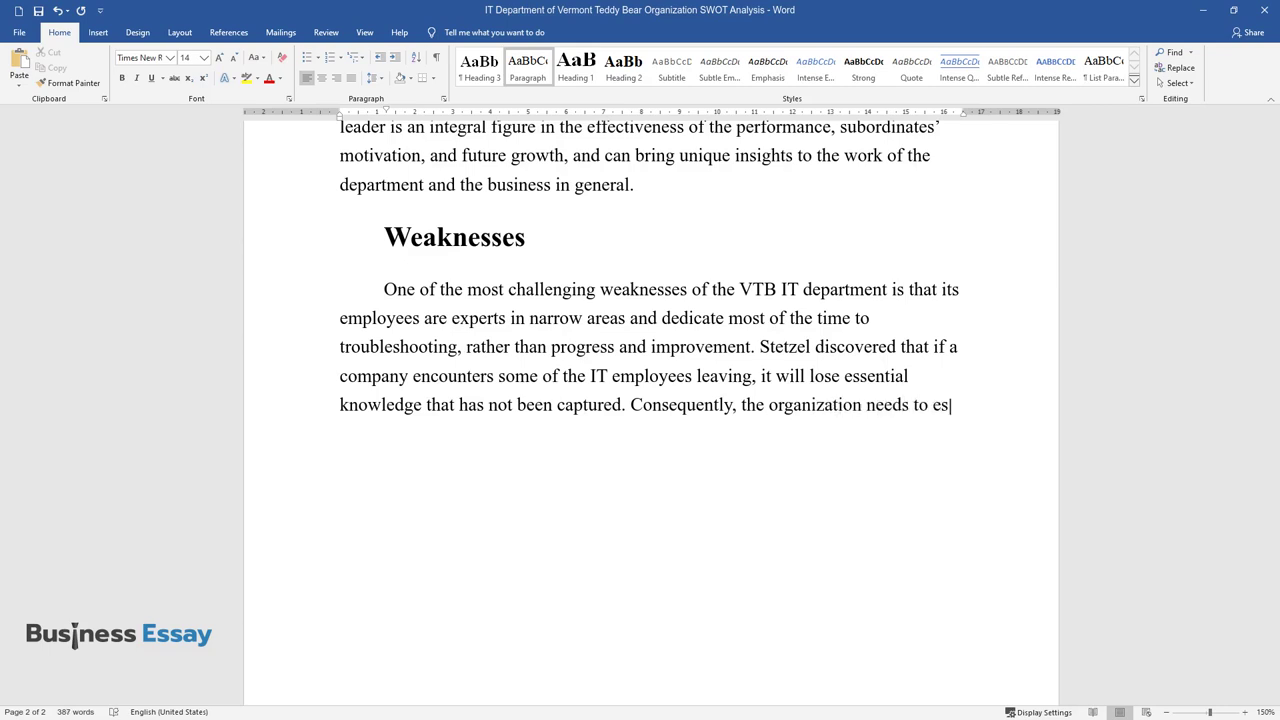
pyautogui.write('tablish a skill-sharing system an')
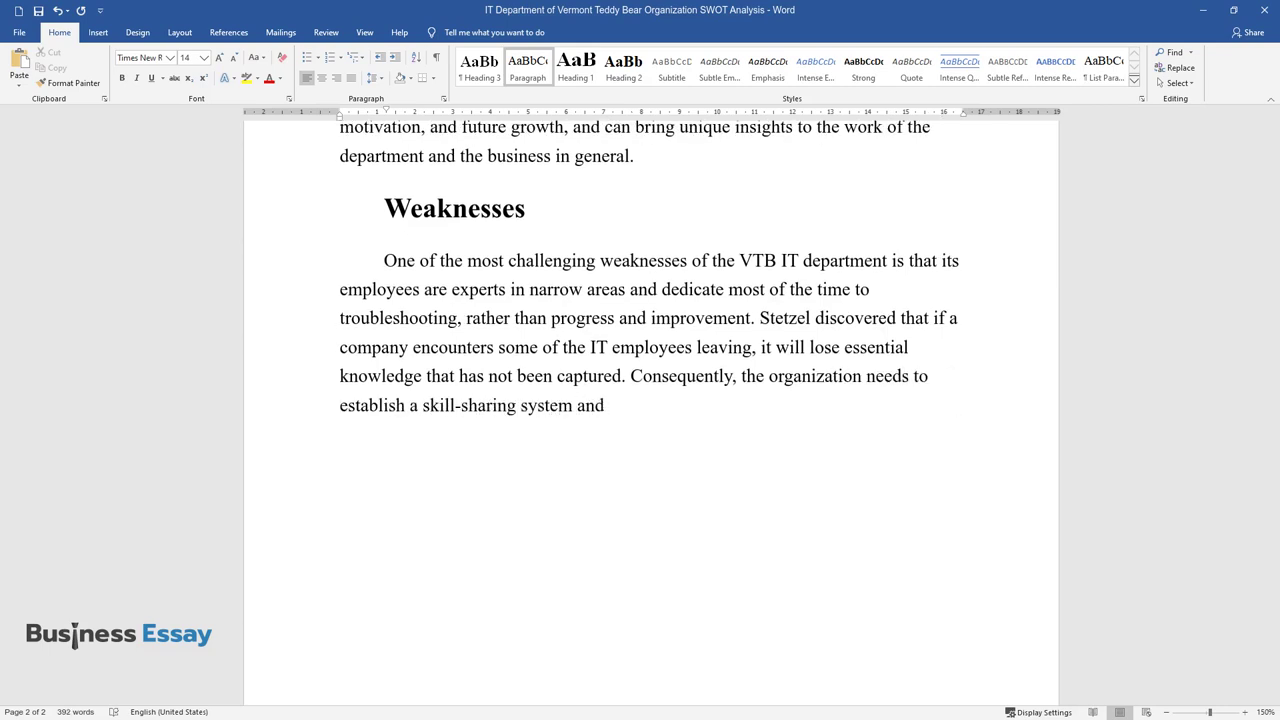
pyautogui.write(' design a catalog that will outline')
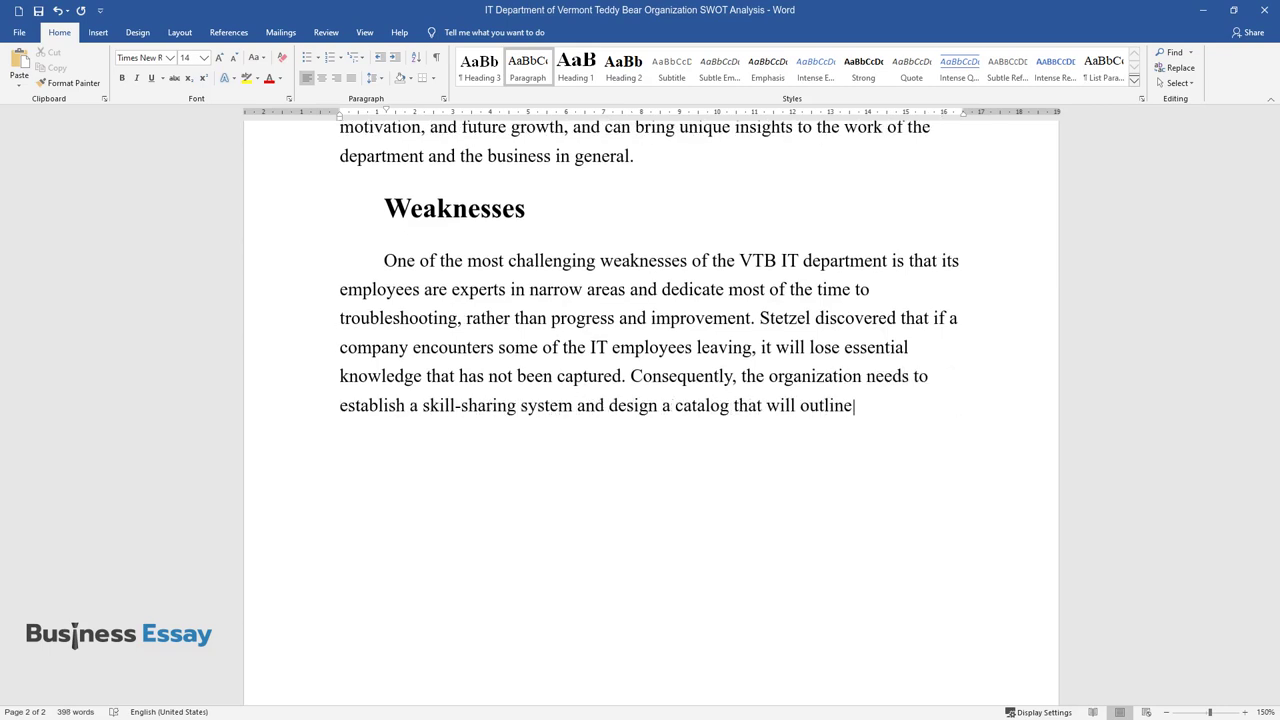
pyautogui.write(' all hardware and shared applicatio')
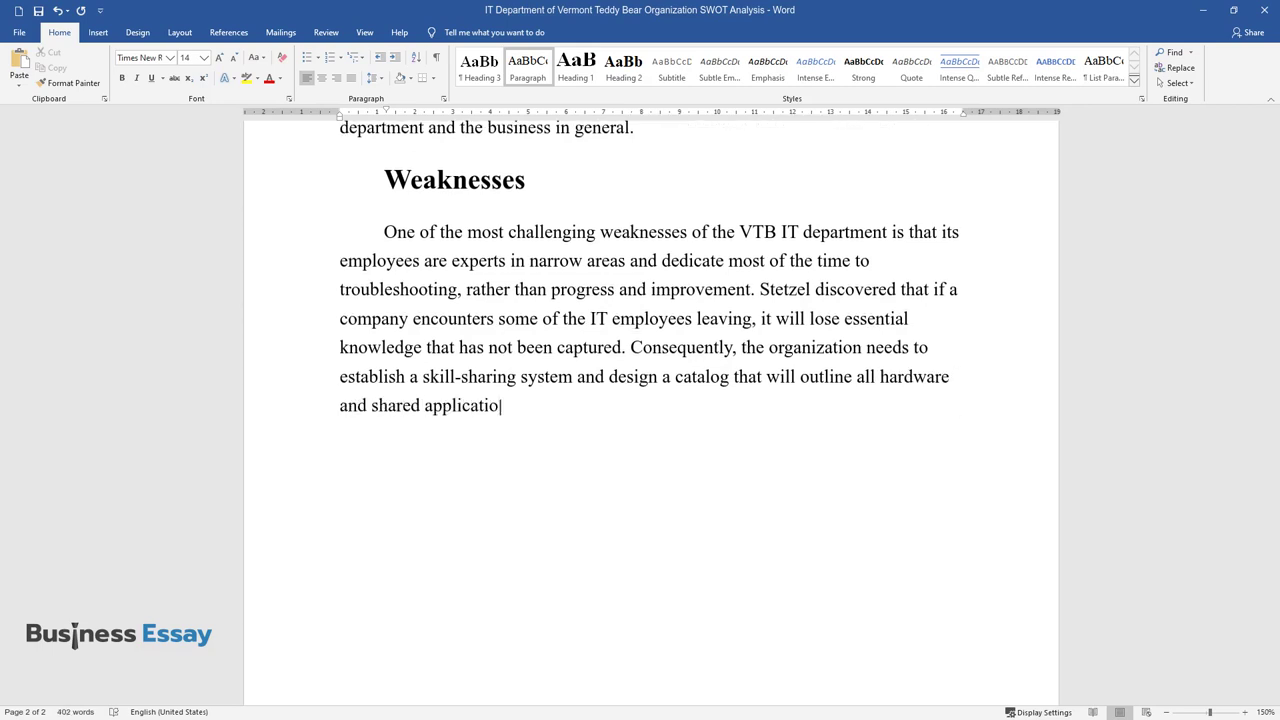
pyautogui.write('ns. Hence, VTB has a feeble organi')
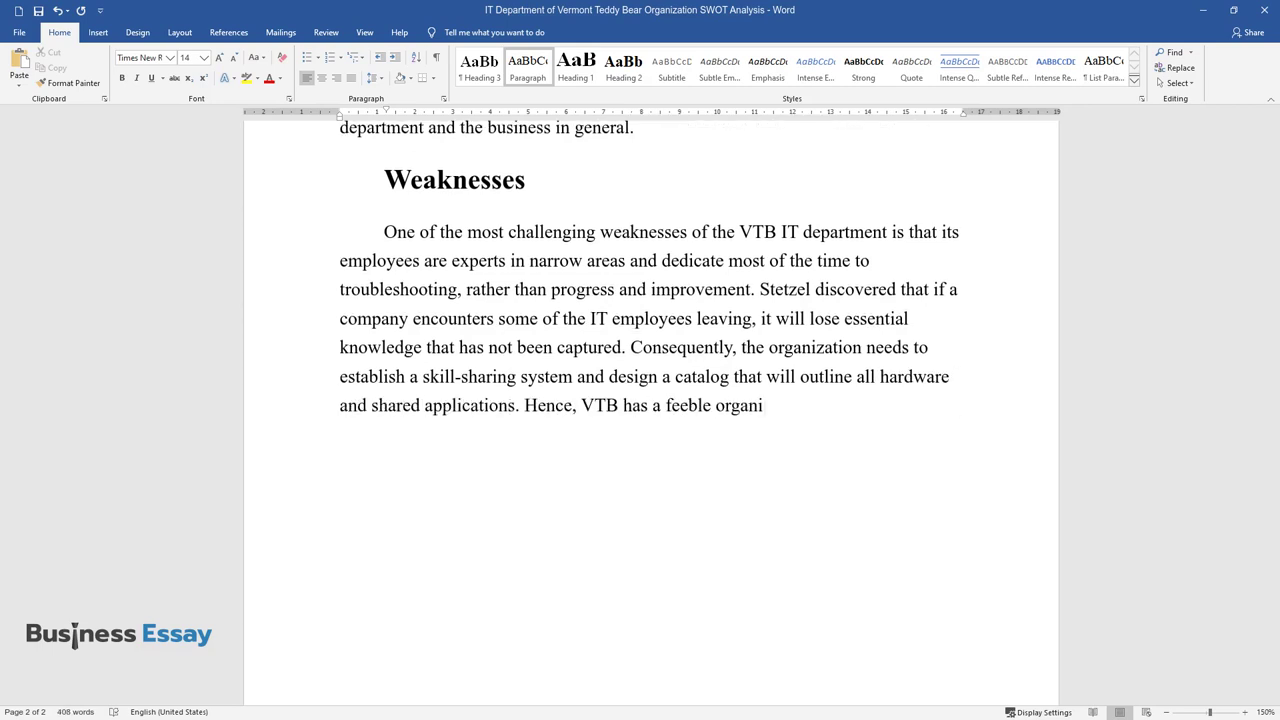
pyautogui.write('zation of work within the IT depart')
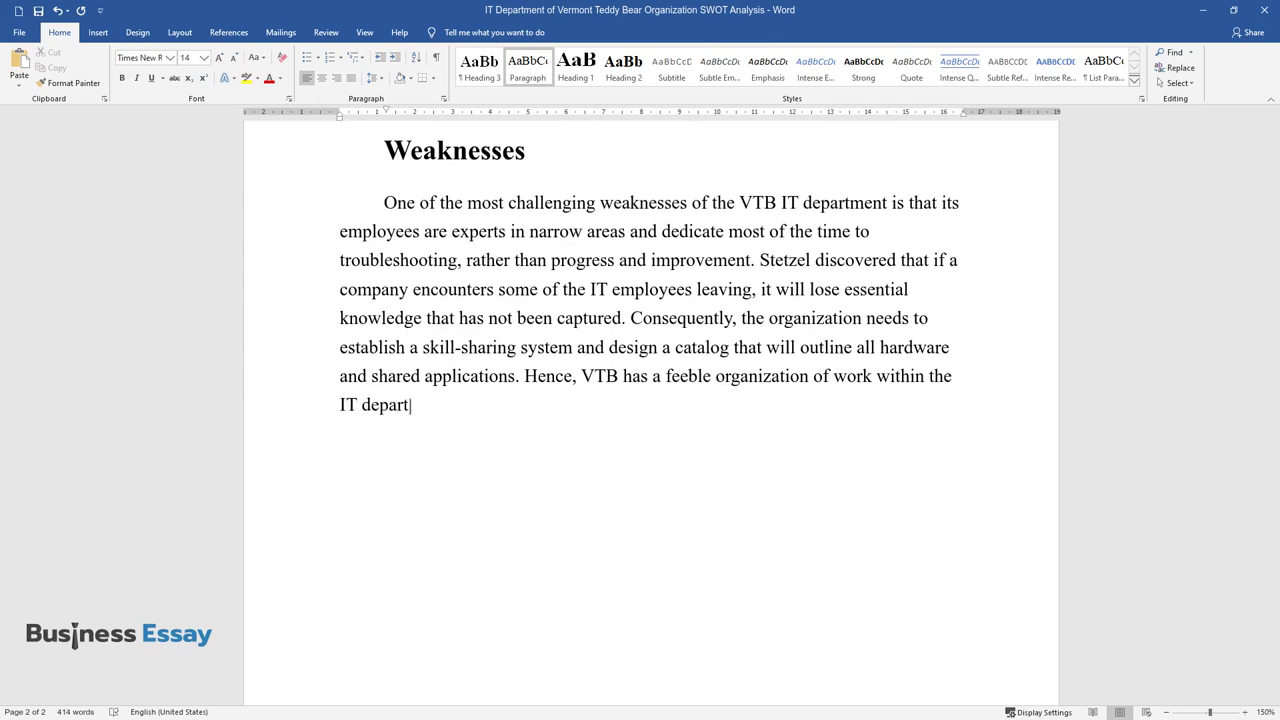
pyautogui.write('ment, which needs additional atten')
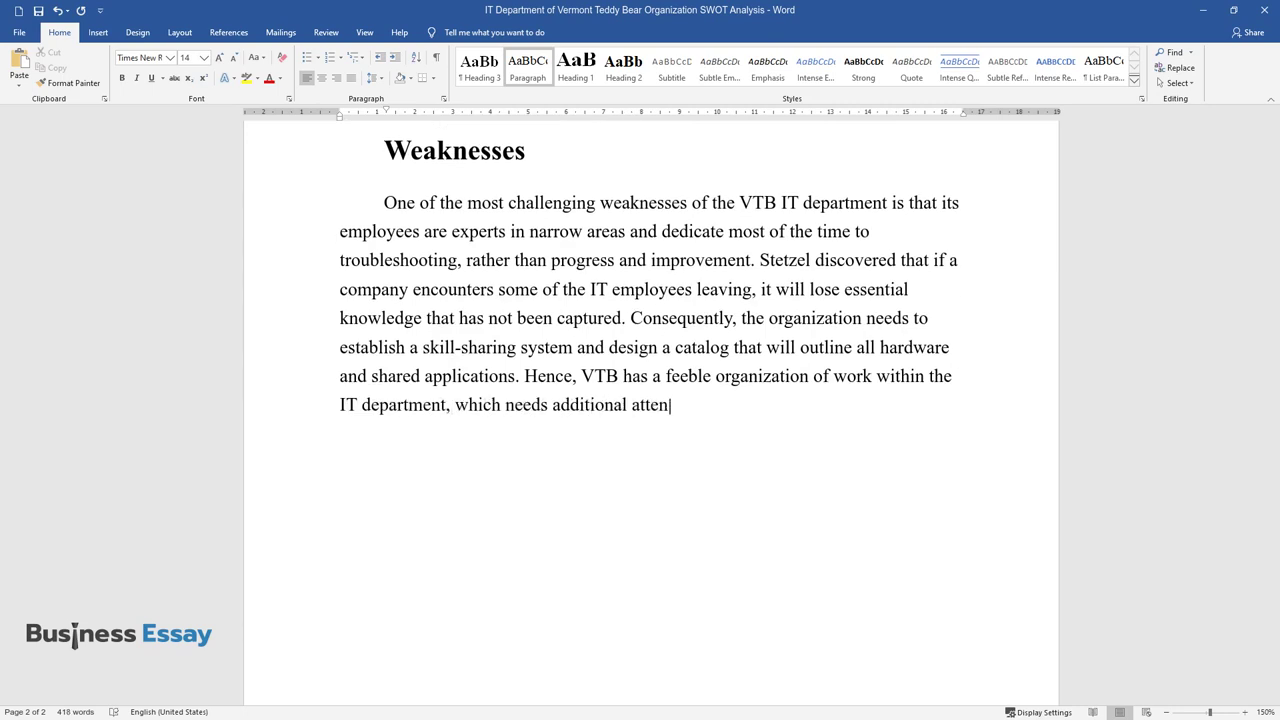
pyautogui.write('investment. Moreover, the')
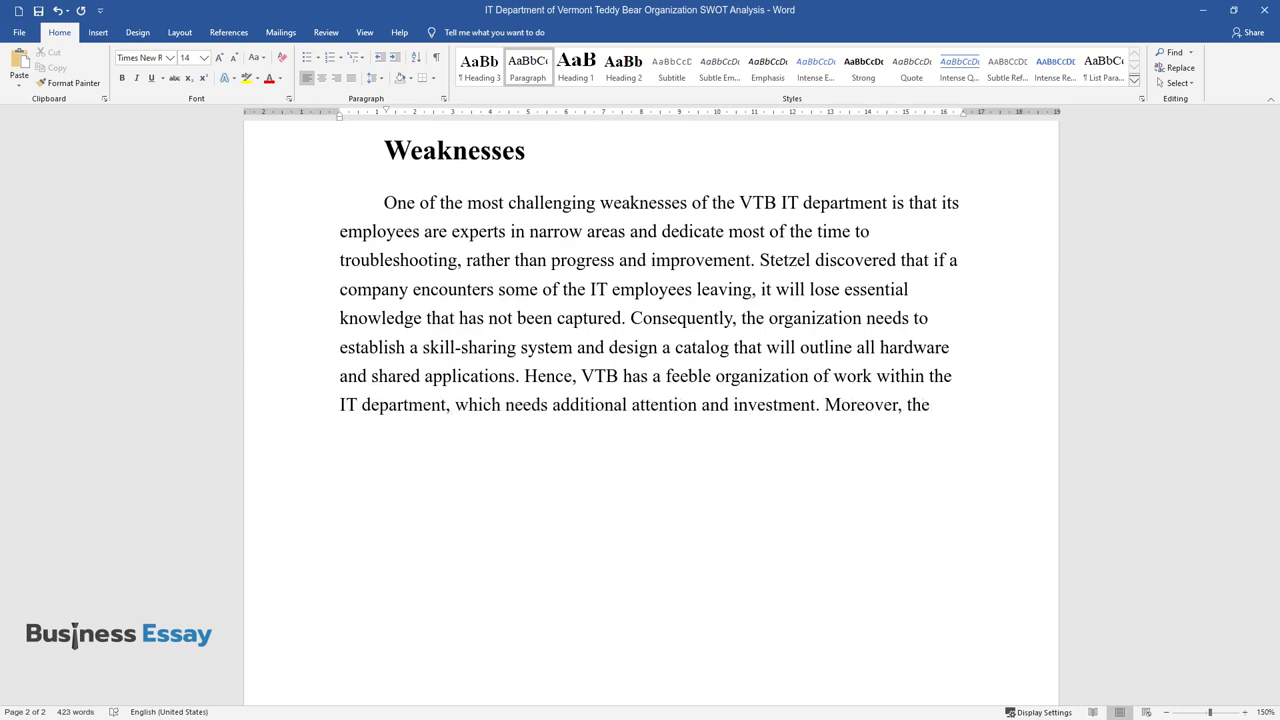
pyautogui.write(' lack of emphasis on development an')
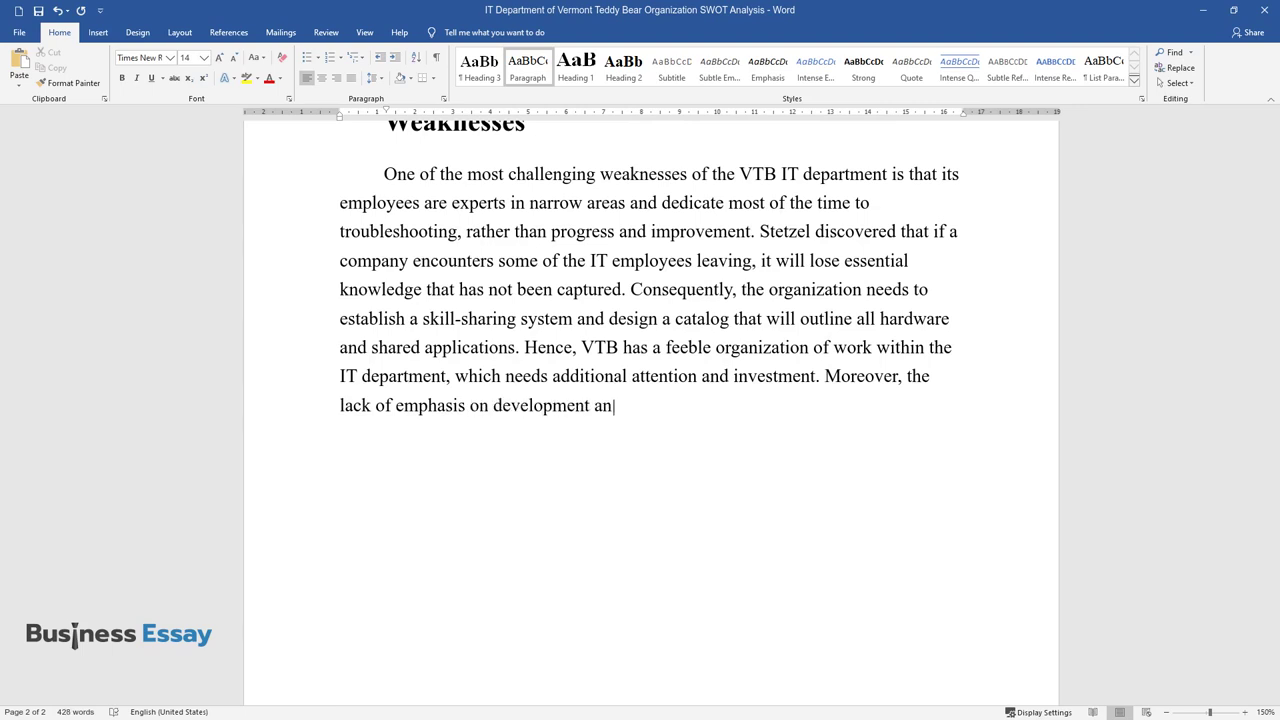
pyautogui.write("d improvements slows the company's ")
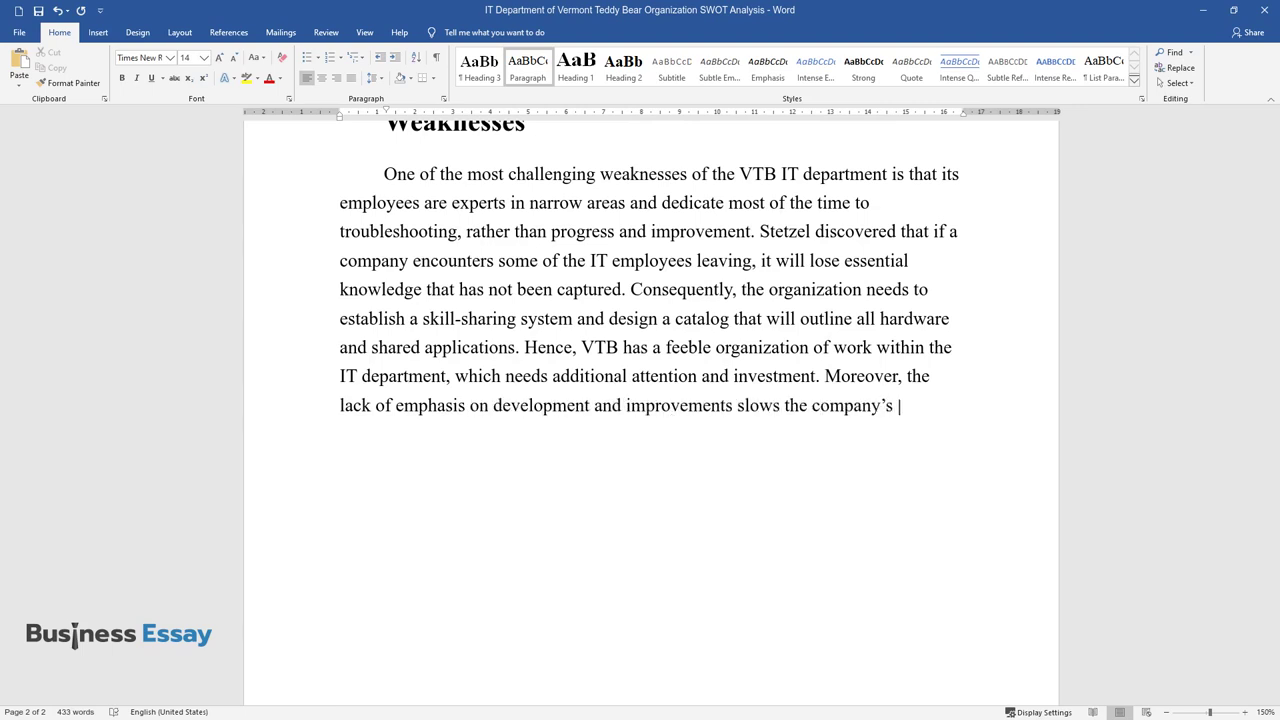
pyautogui.write('growth and limits the possibilitie')
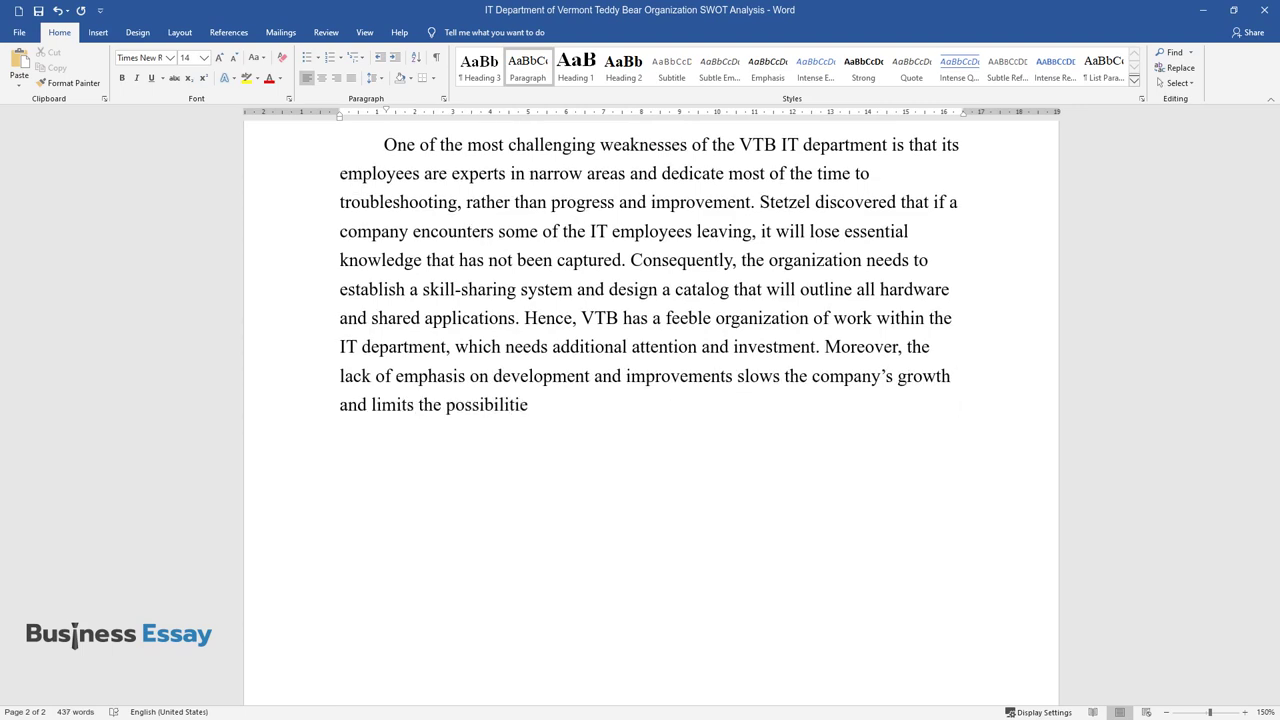
pyautogui.write('s, which implies the necessity of p')
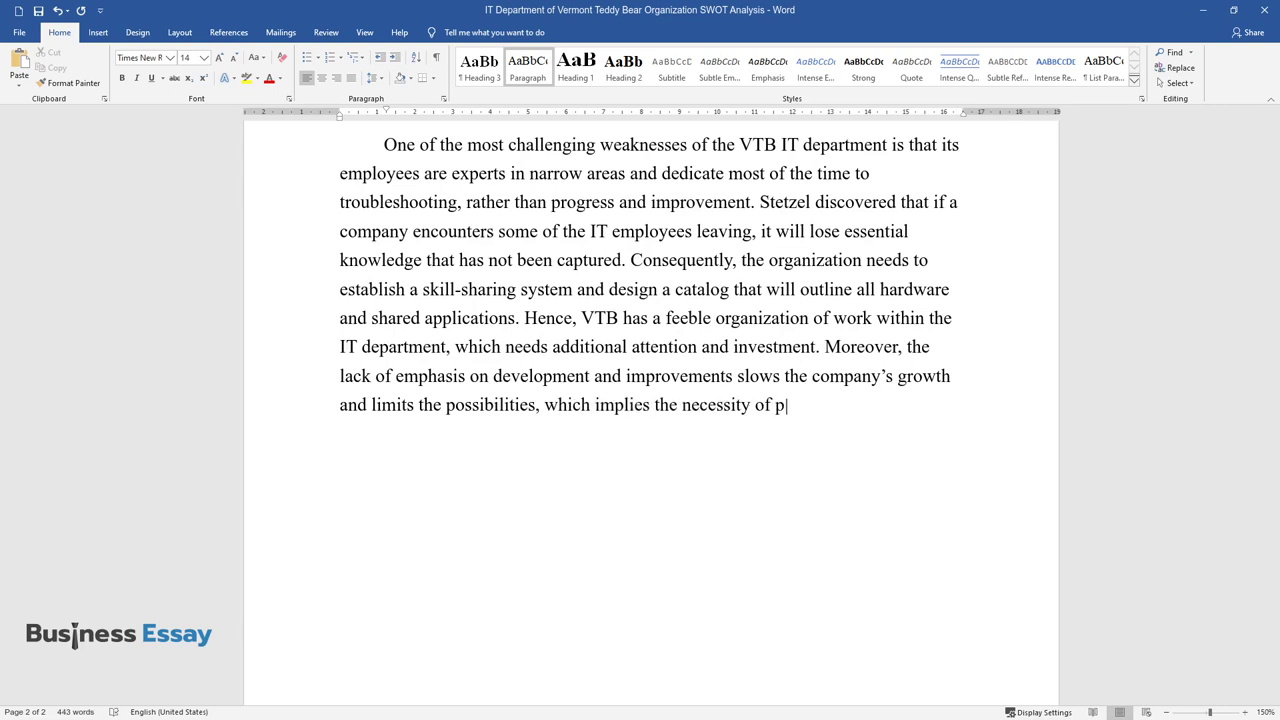
pyautogui.write('roper allocation of human resource')
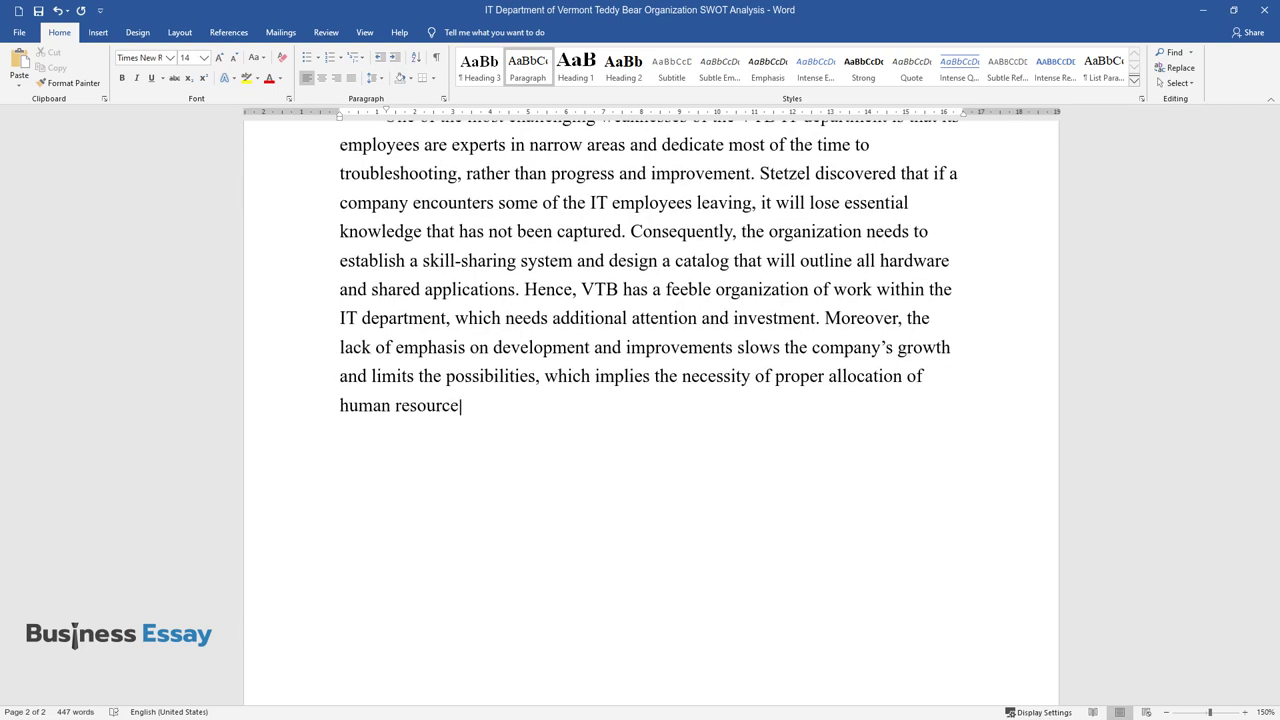
pyautogui.write('s.')
pyautogui.press('Return')
# Step: Write the weakness paragraph on outdated, incompatible software versions
pyautogui.write('Another weakne')
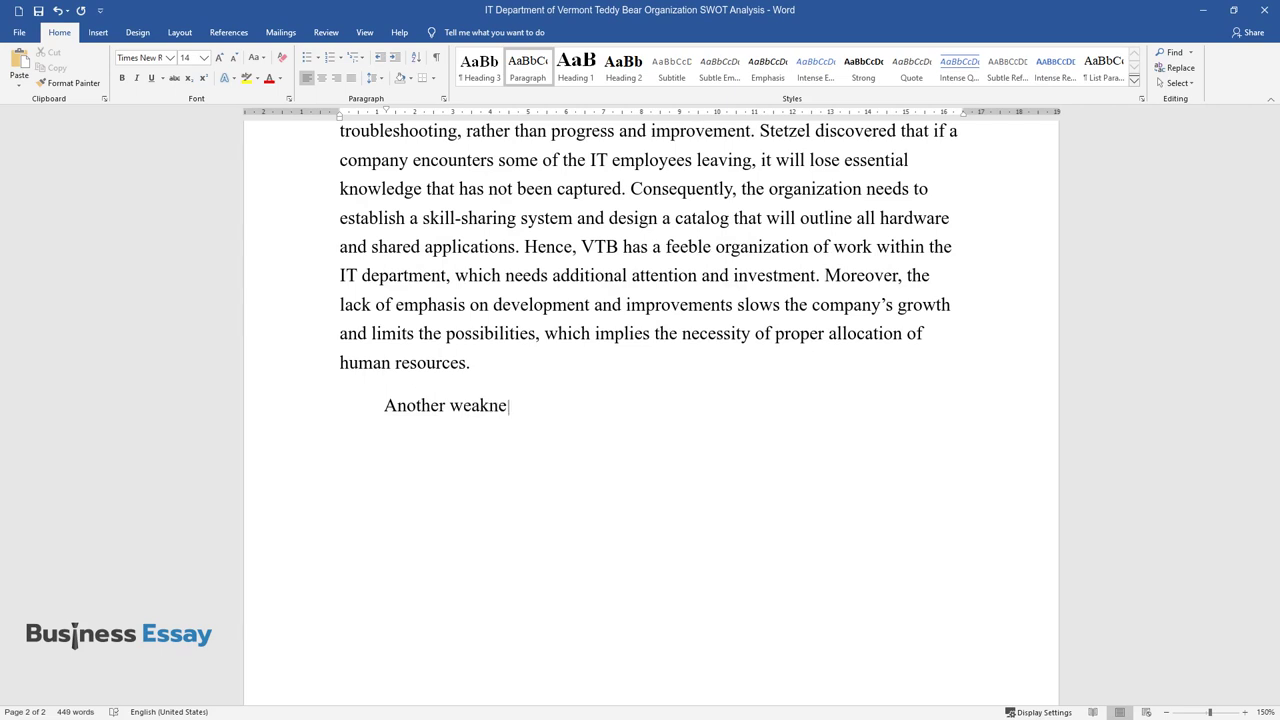
pyautogui.write('ss of the IT department is that som')
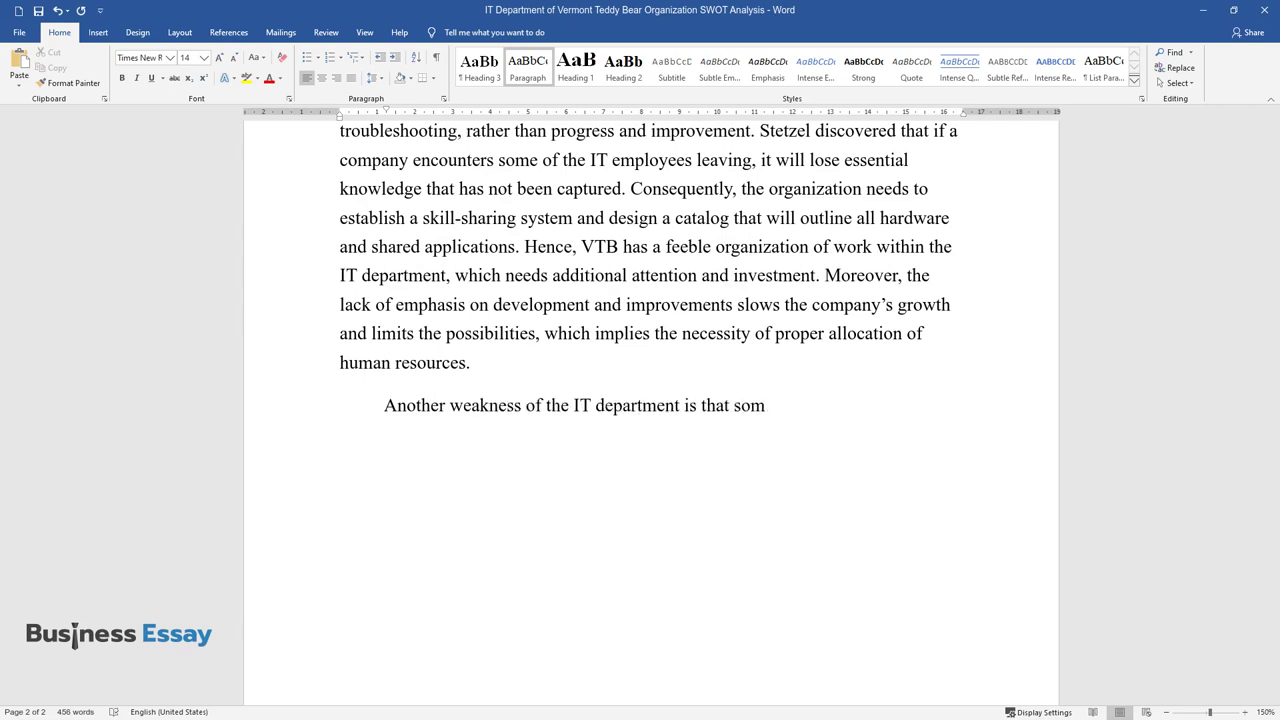
pyautogui.write('software utilized with different purposes were present in old')
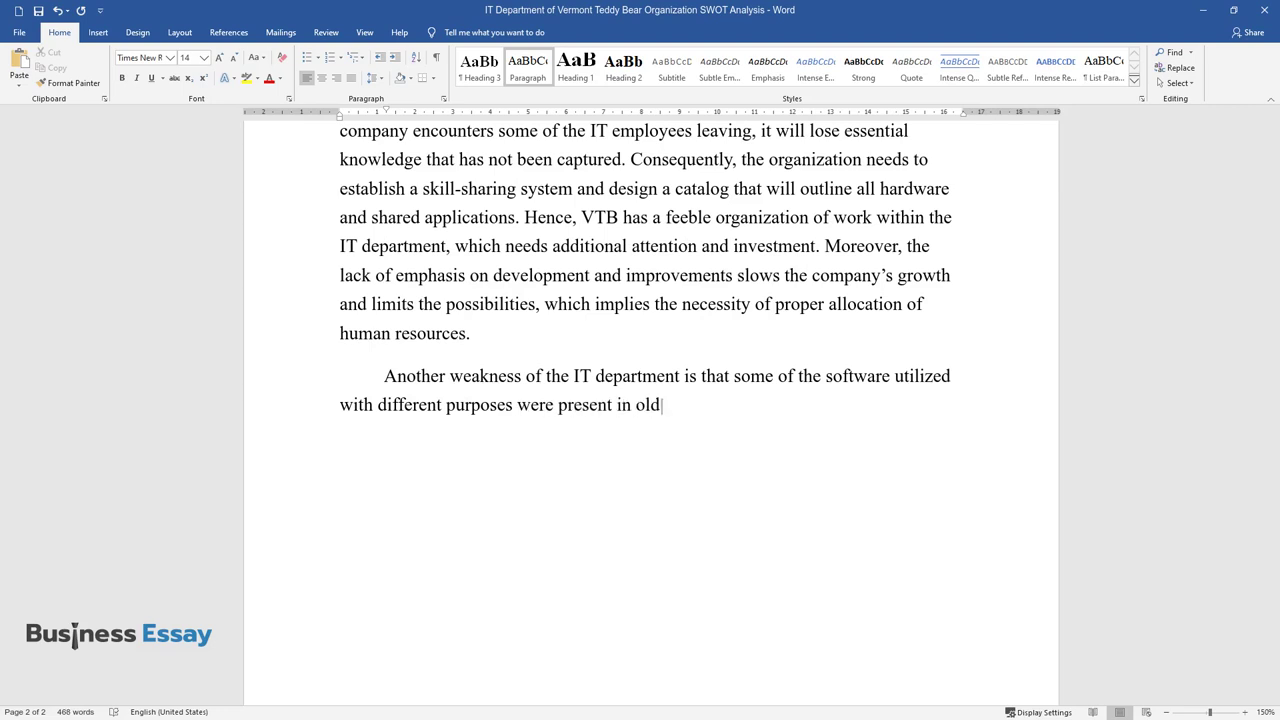
pyautogui.write(' versions and require an update. Be')
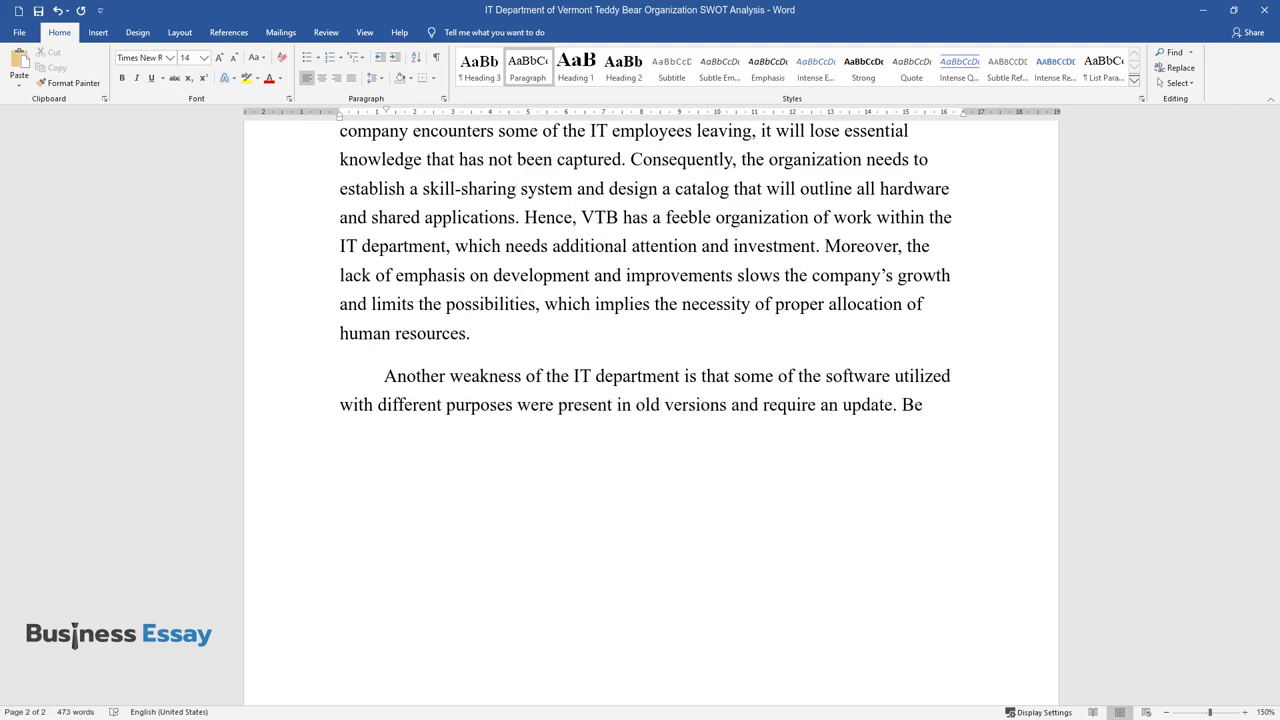
pyautogui.write('sides, some of the incorporated har')
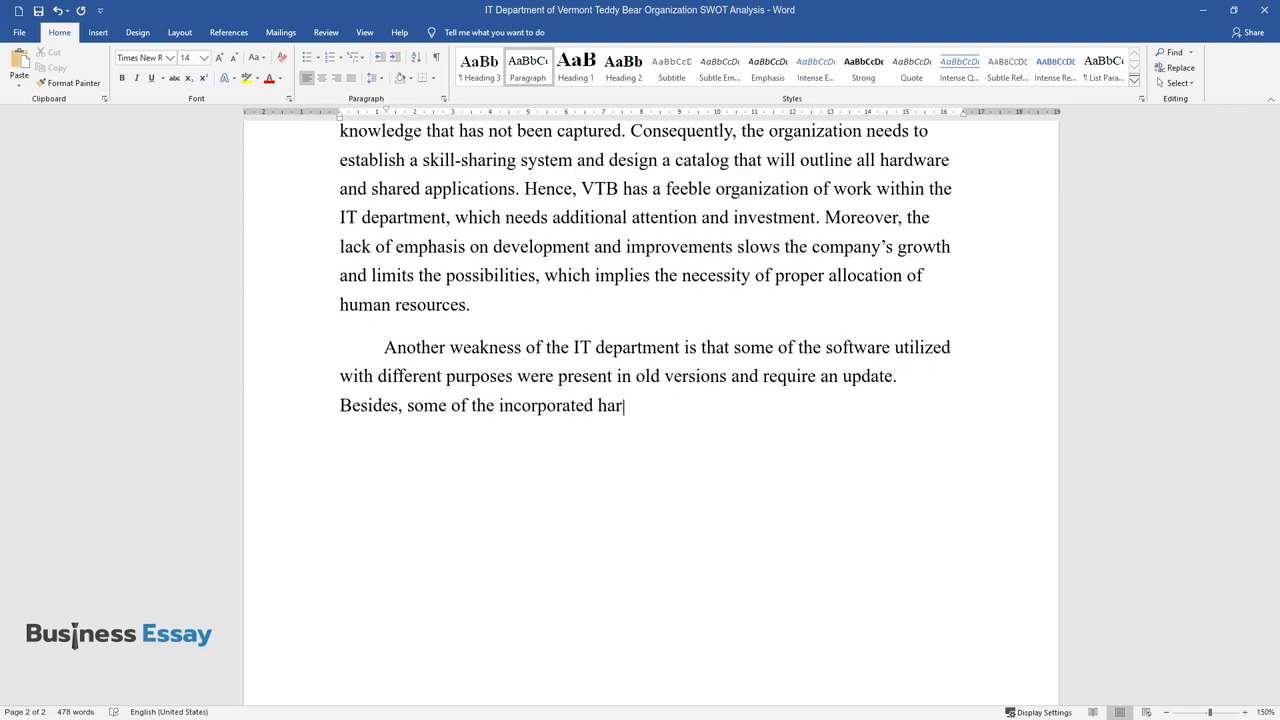
pyautogui.write('dware and applications are complica')
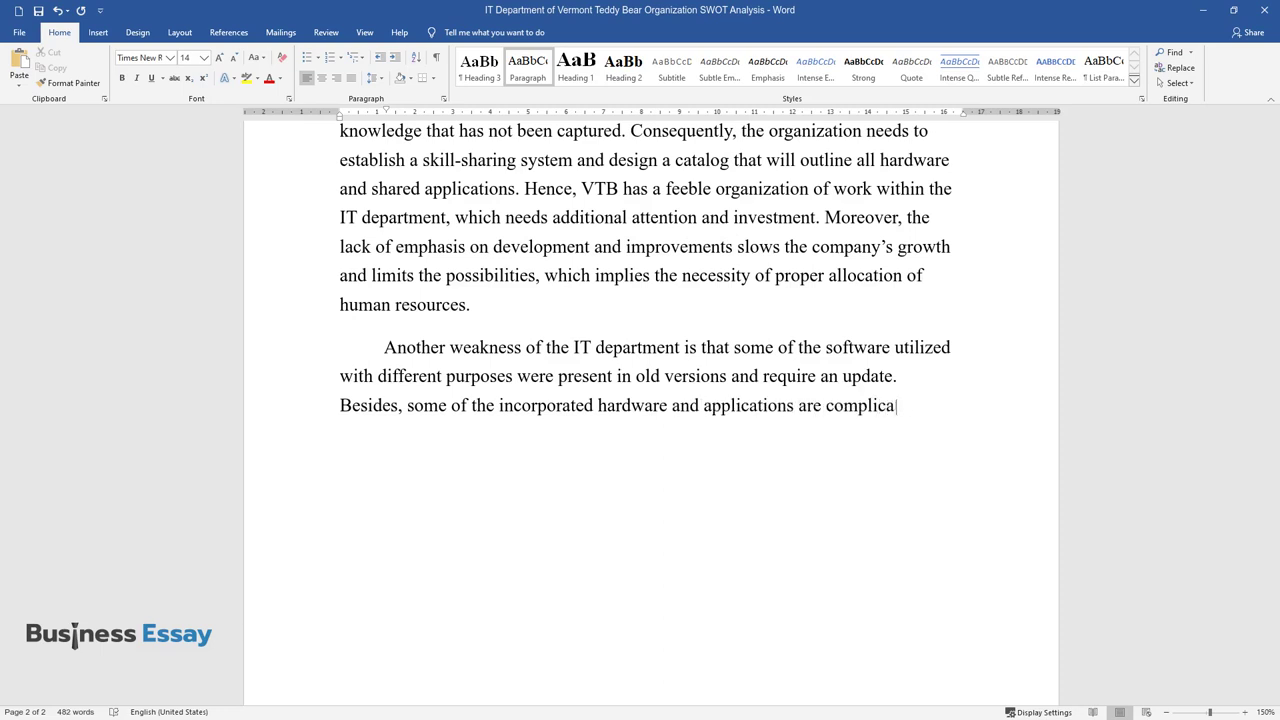
pyautogui.write('ted in use and can be incompatible')
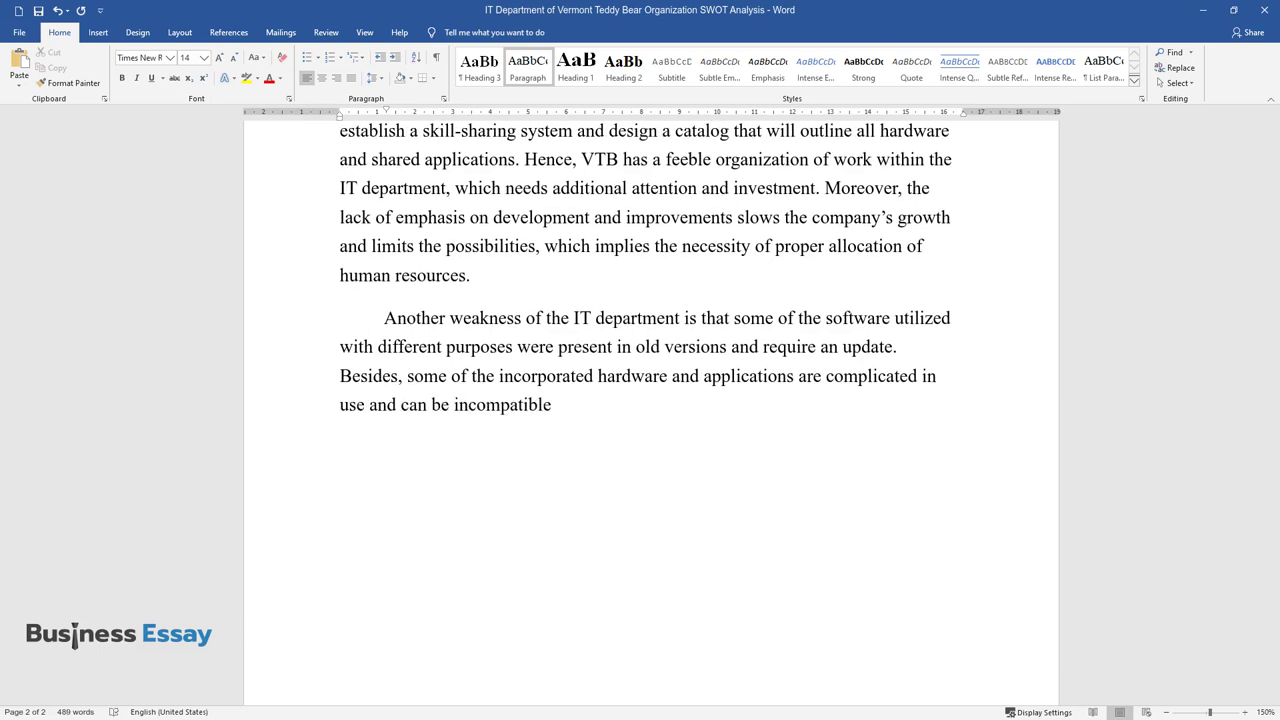
pyautogui.write(' with each other, which imposes obsta')
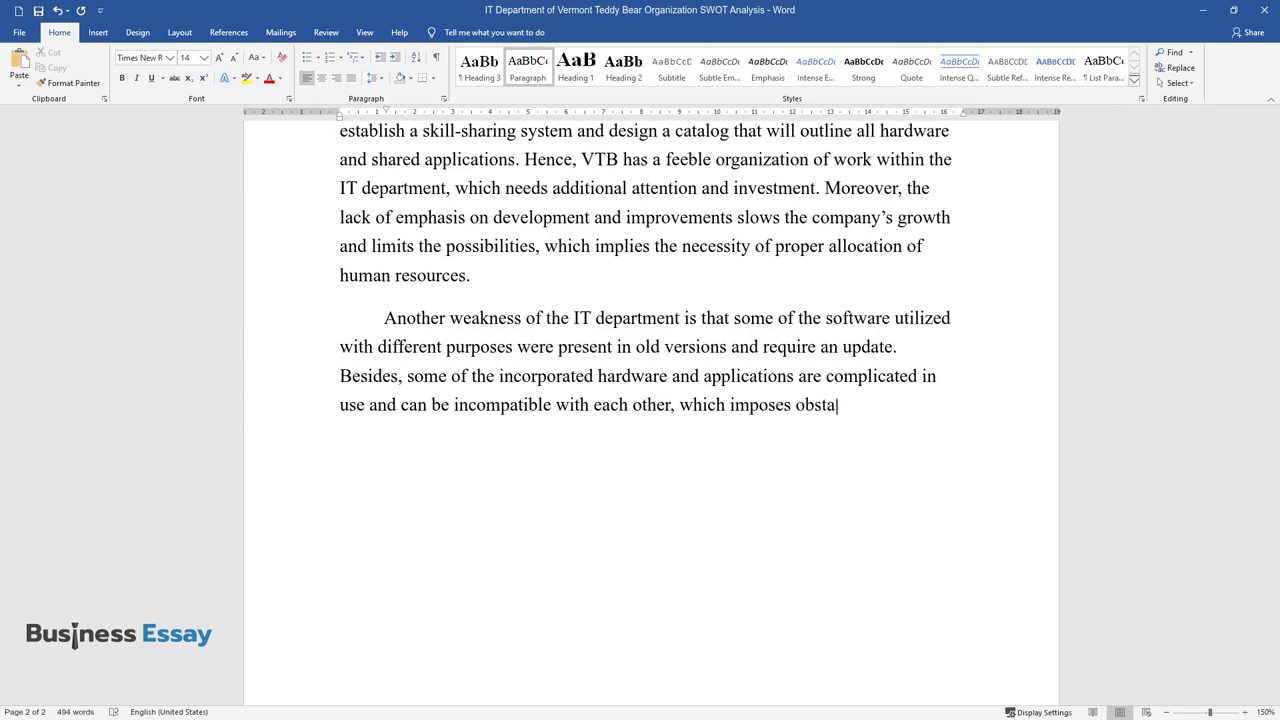
pyautogui.write('cles for the effi')
pyautogui.write('ciency of operatio')
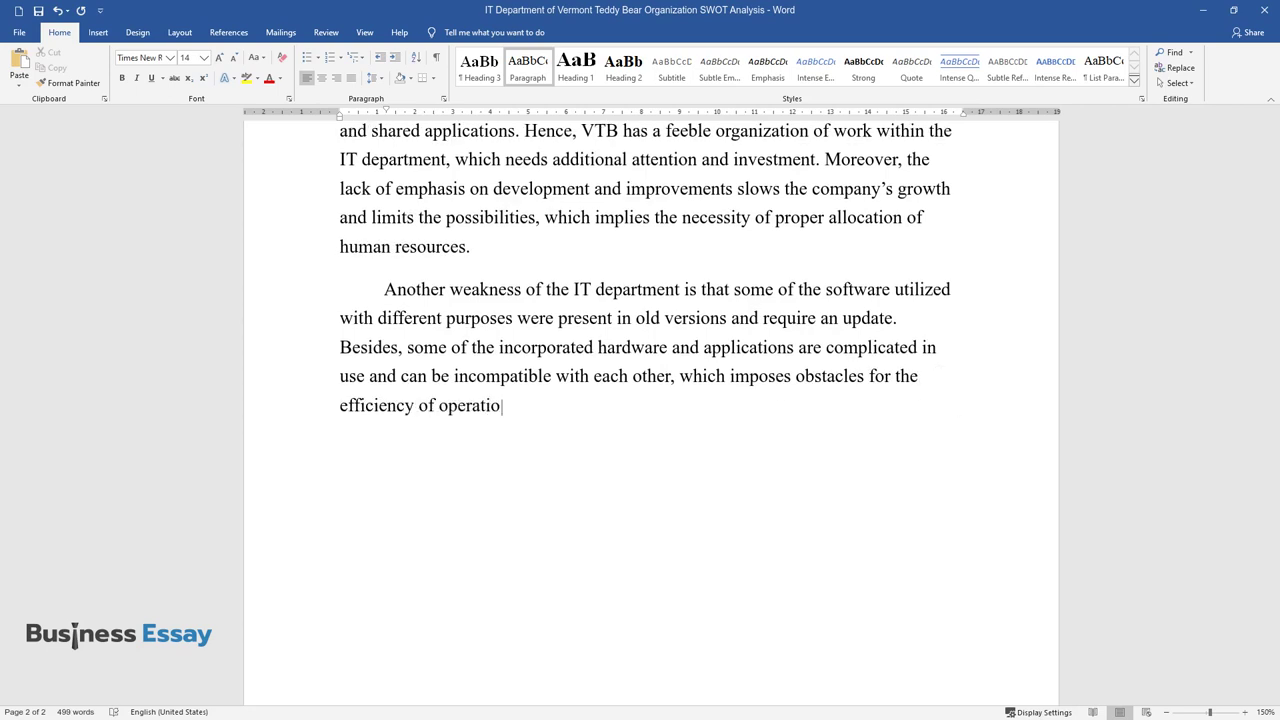
pyautogui.write('ns. The lack of structure within the existi')
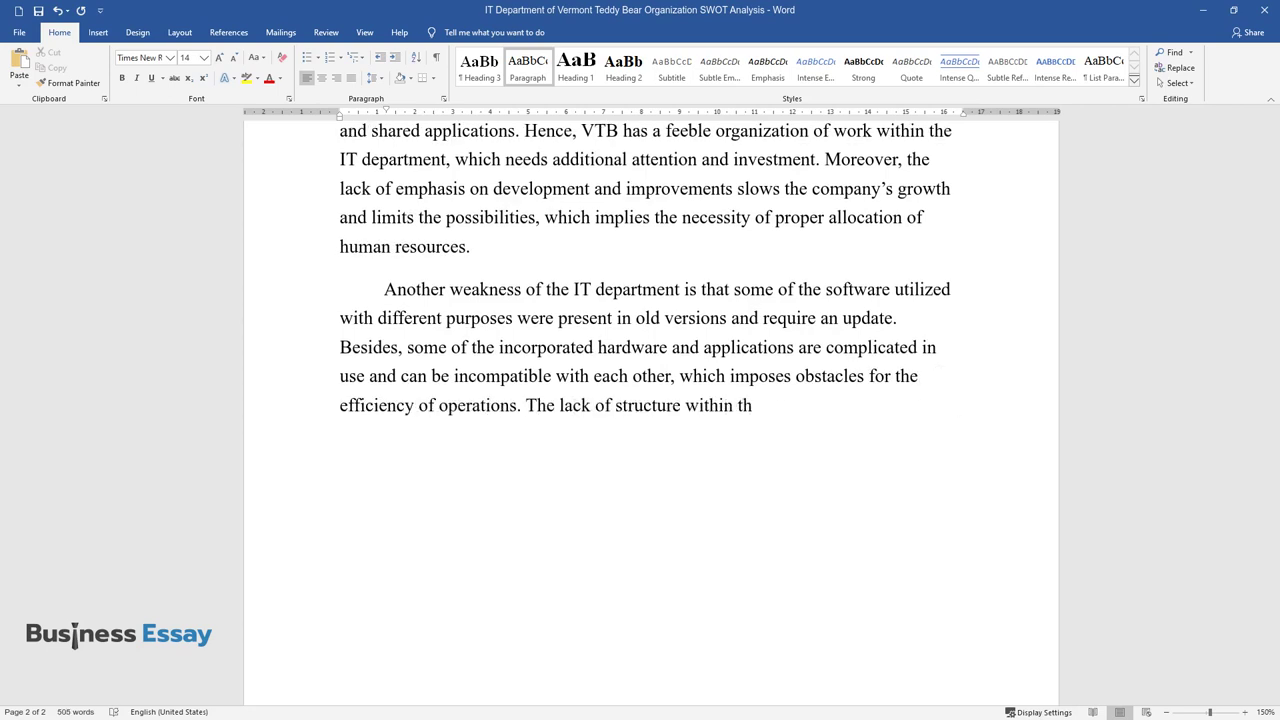
pyautogui.write('ng IT systems can deter per')
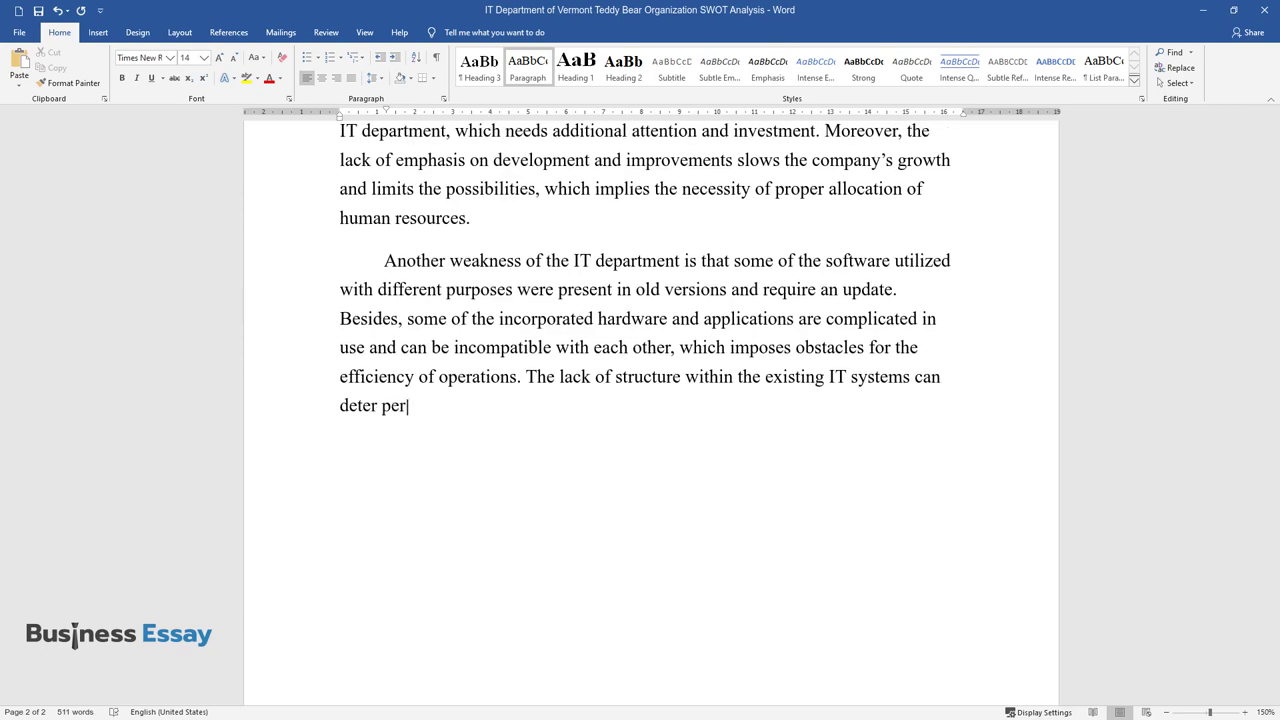
pyautogui.write('formance and have more substantial')
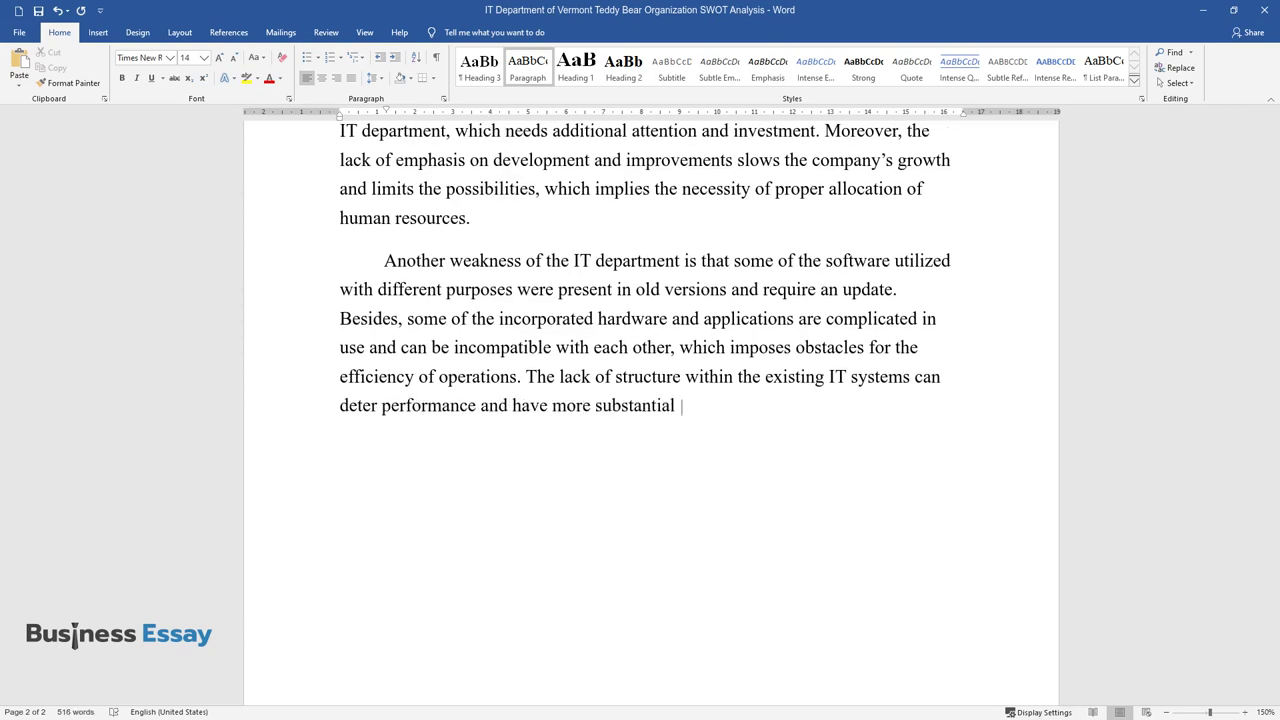
pyautogui.write(' negative implications in the future')
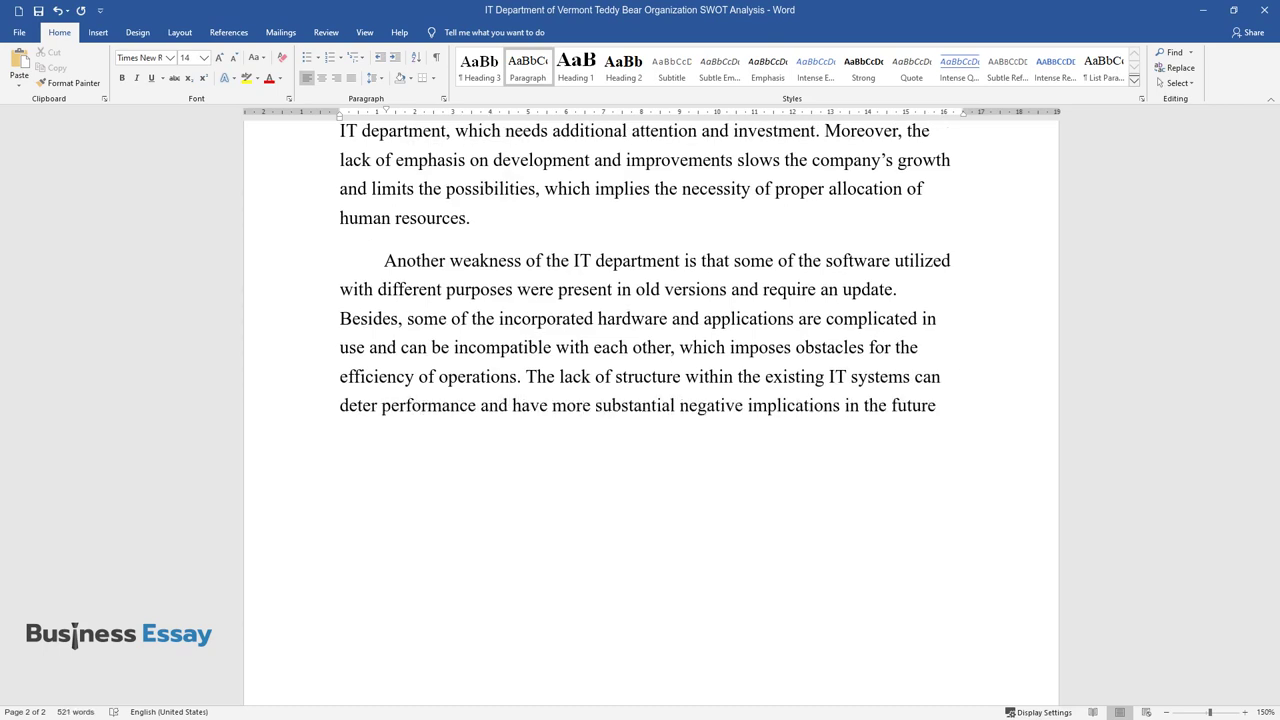
pyautogui.write(' unless carefully managed and resol')
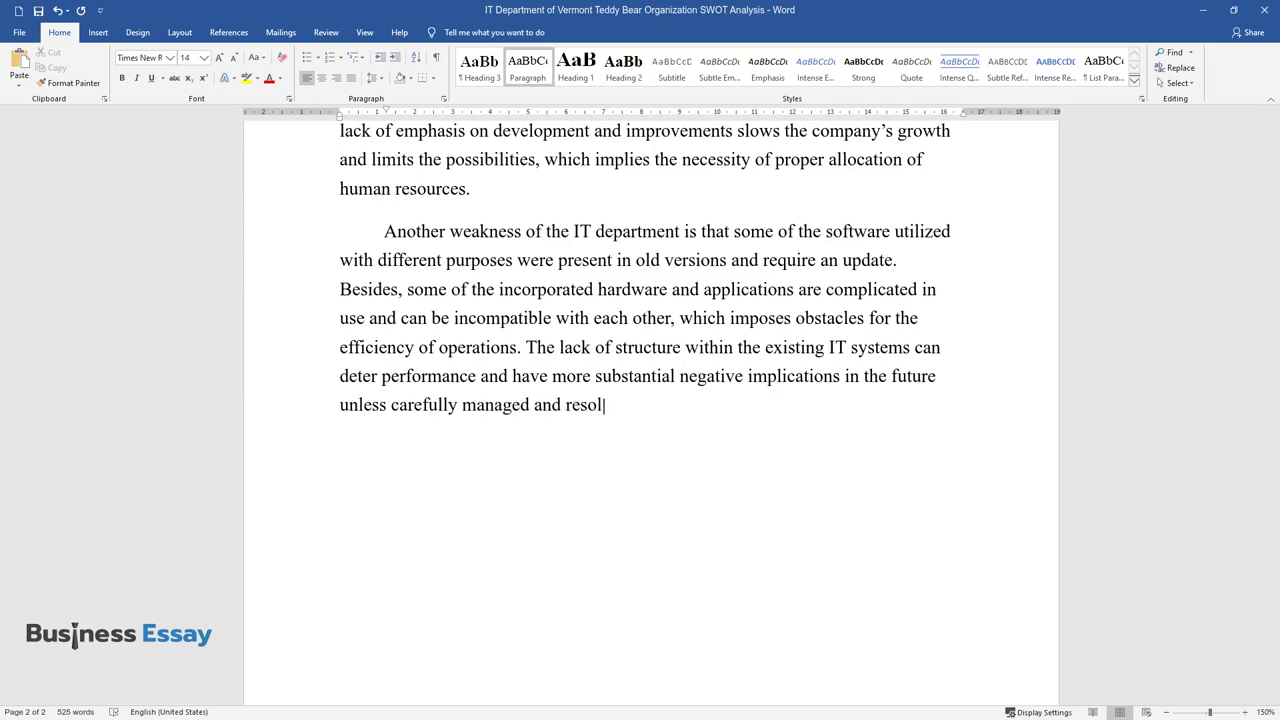
pyautogui.write('ved.')
pyautogui.press('Return')
# Step: Add an 'Opportunities' heading with a paragraph on investing in new applications and updated software
pyautogui.write('Opport')
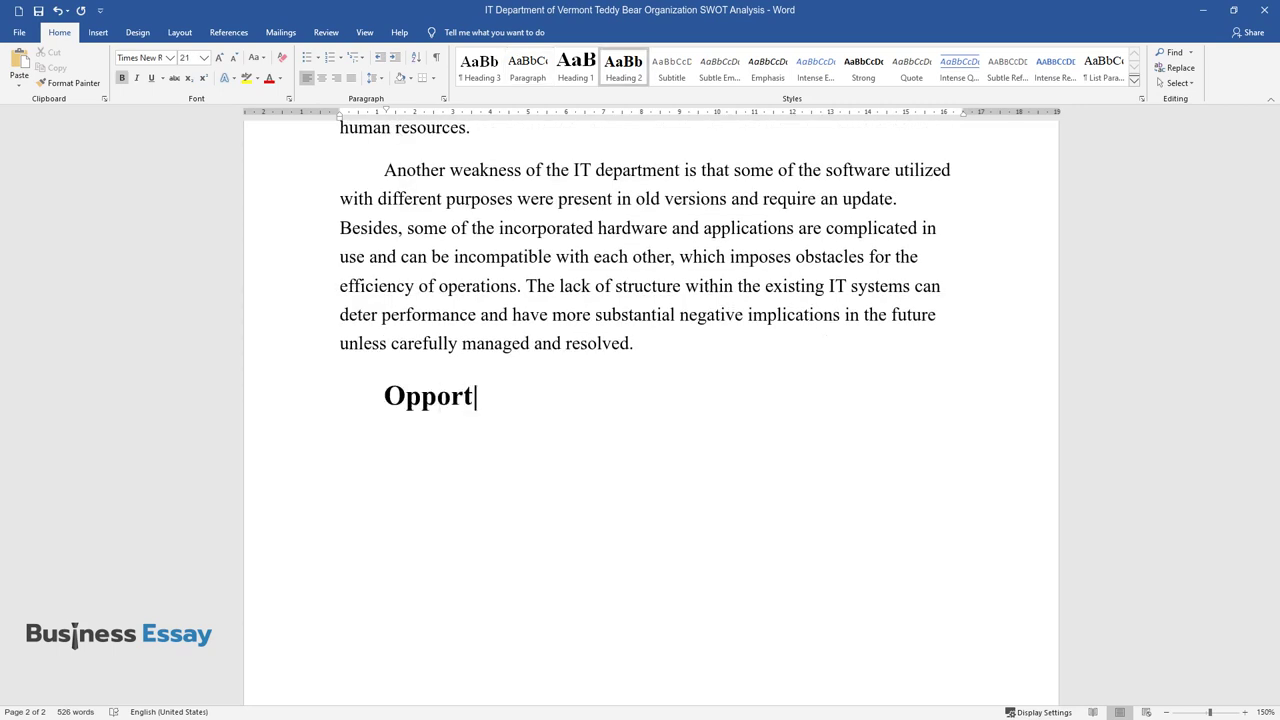
pyautogui.write('unities')
pyautogui.press('Return')
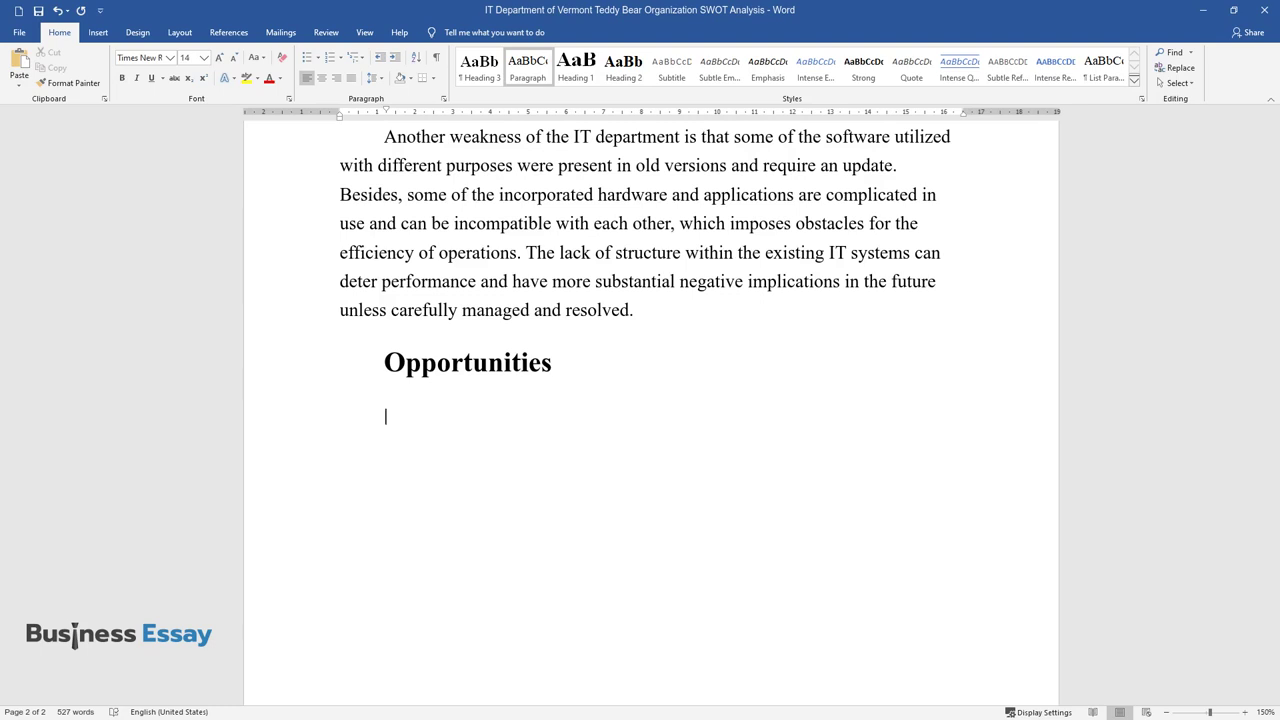
pyautogui.write('It is possible to say that one o')
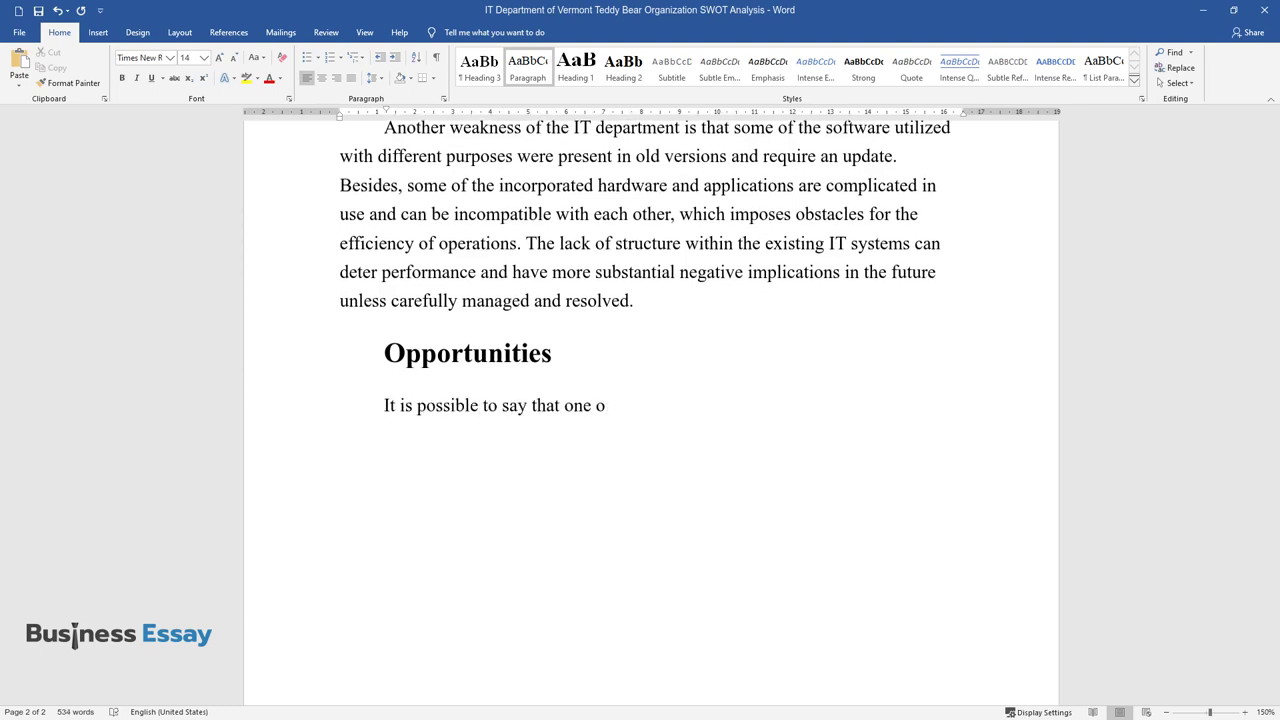
pyautogui.write('st opportunities for theVTB IT department is investing in th')
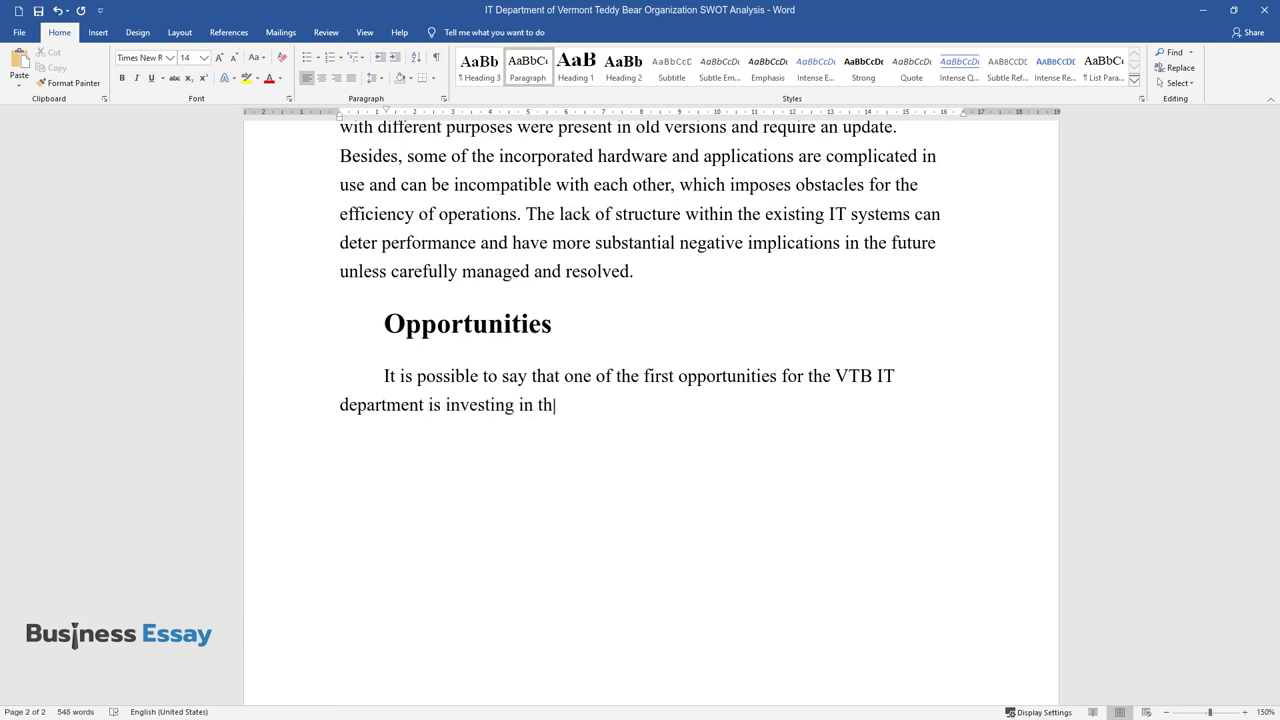
pyautogui.write('e development of new applications a')
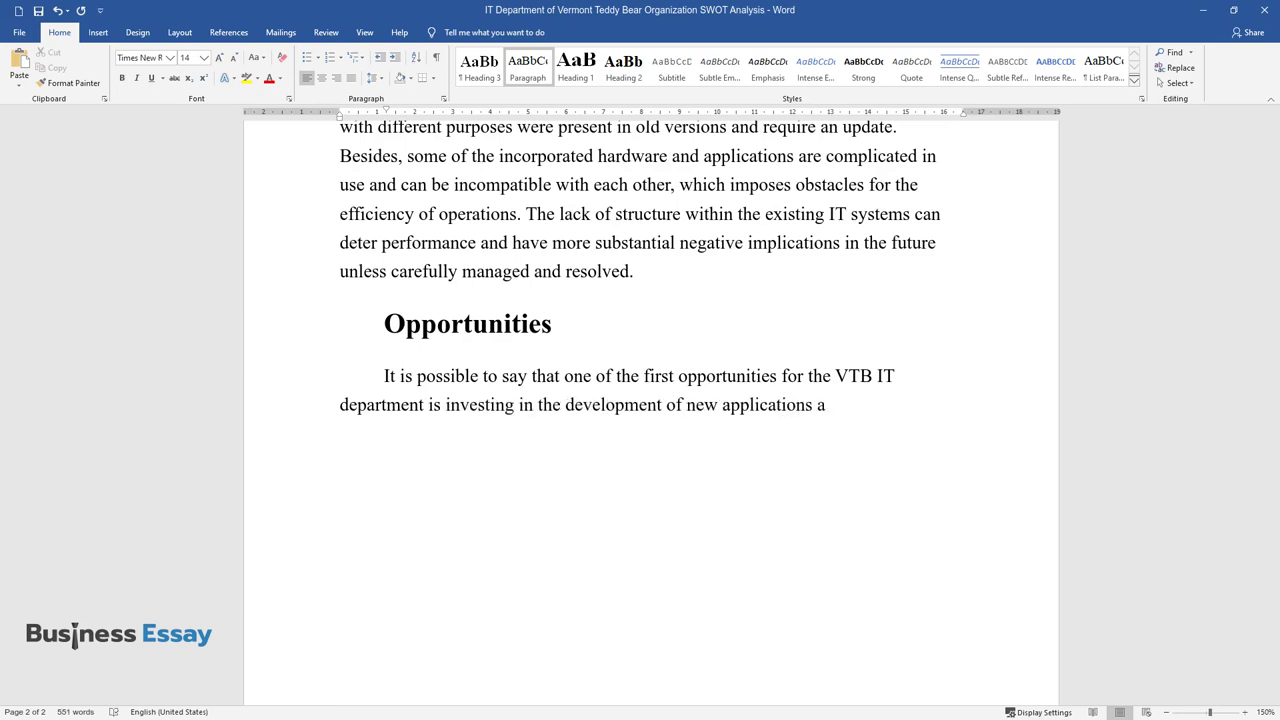
pyautogui.write('nd the implementat')
pyautogui.write('ew versio')
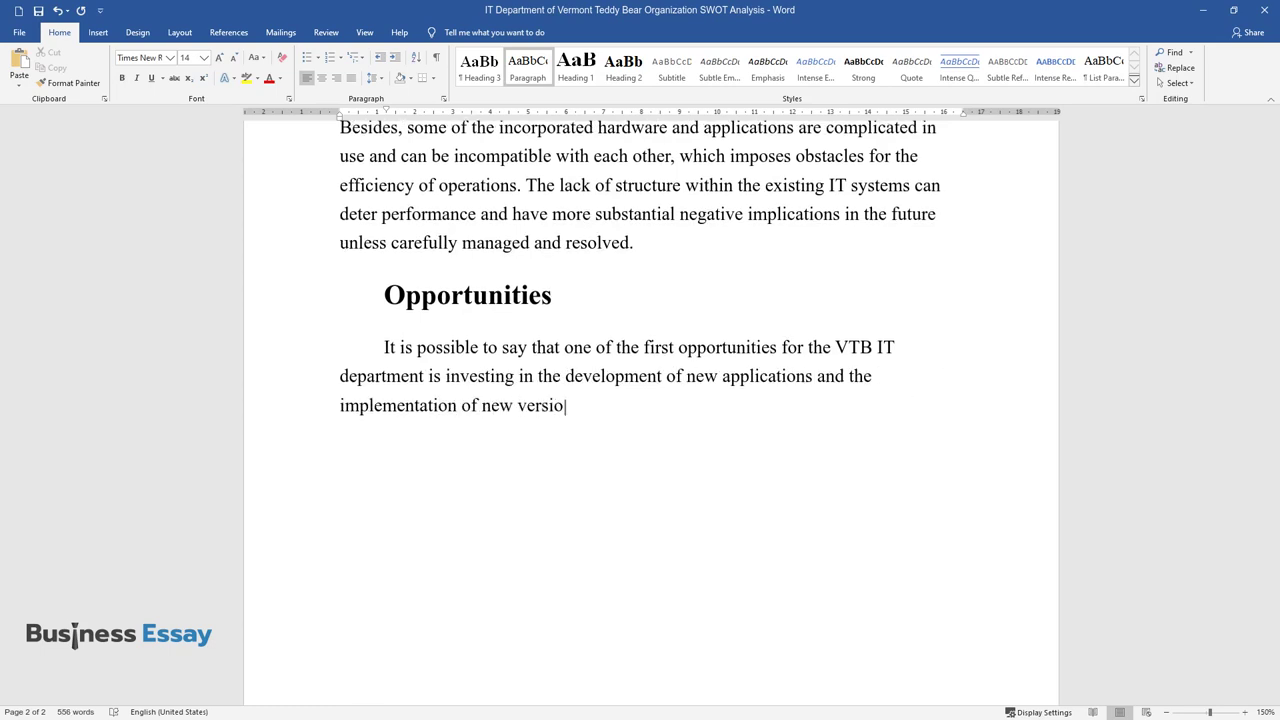
pyautogui.write('ns of the utilized software. Progre')
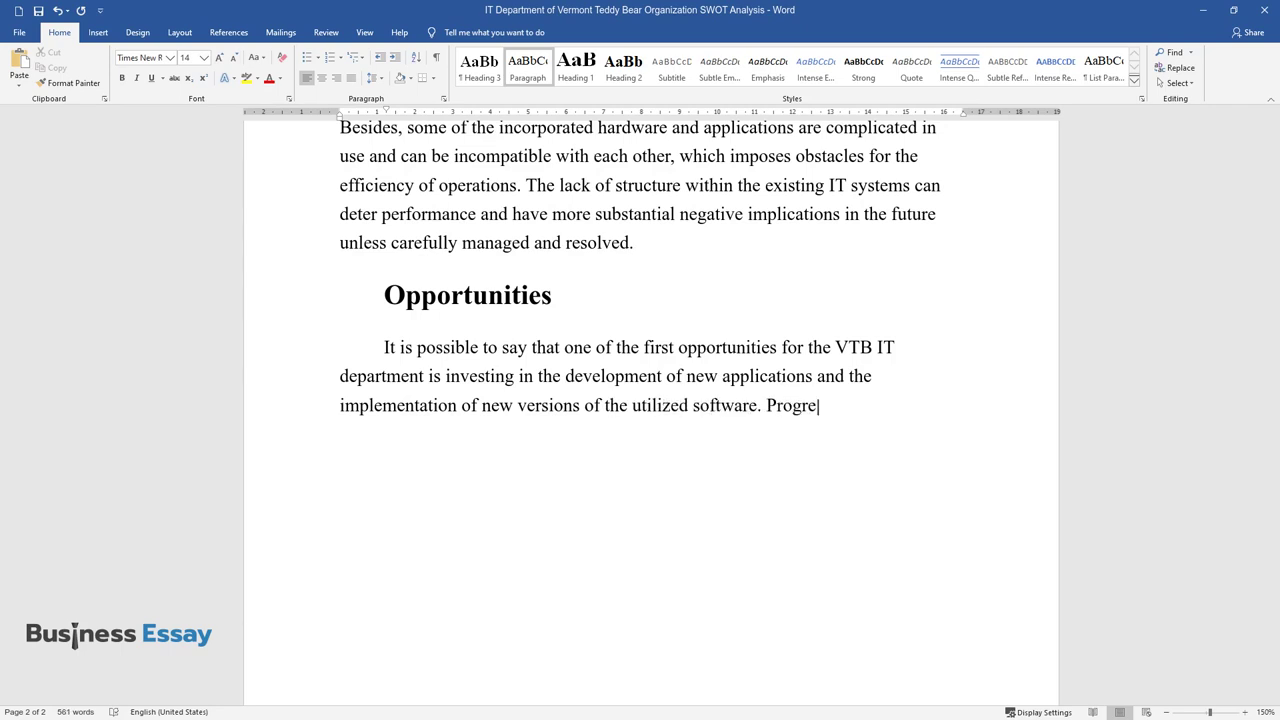
pyautogui.write('ss and growth of')
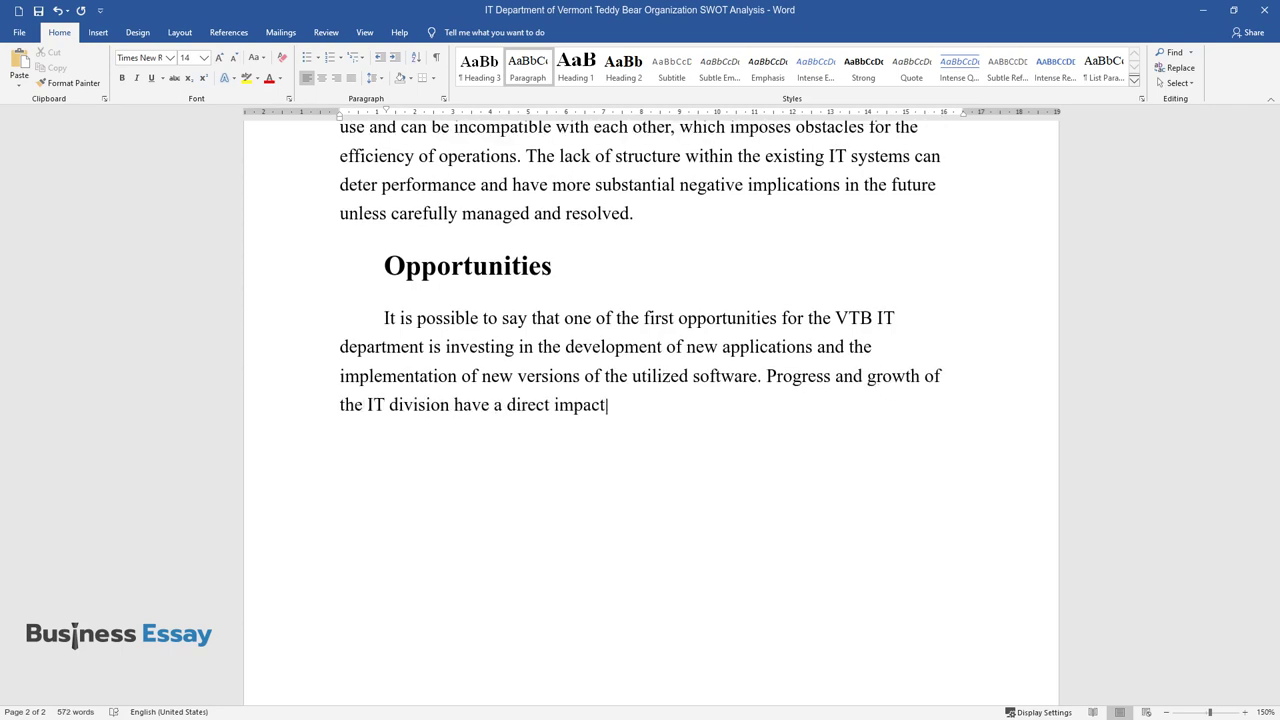
pyautogui.write(' the IT division have a direct impact on customer retention and the expa')
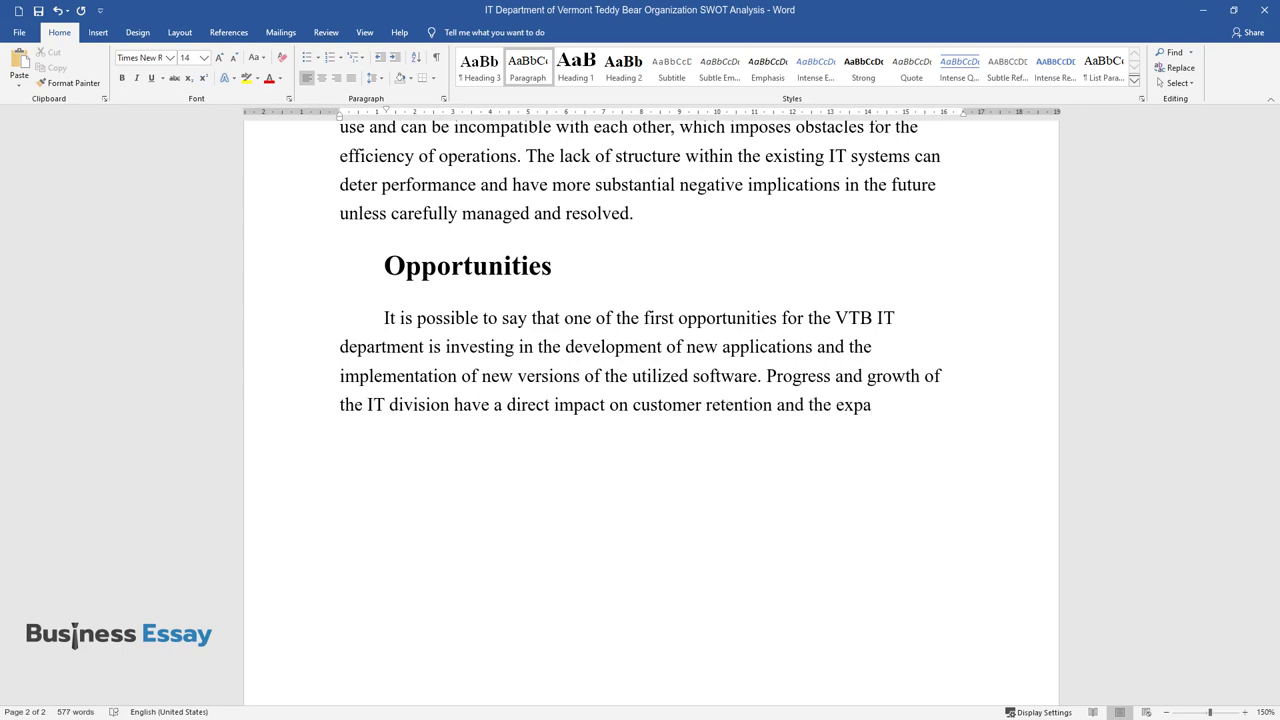
pyautogui.write('nsion of the')
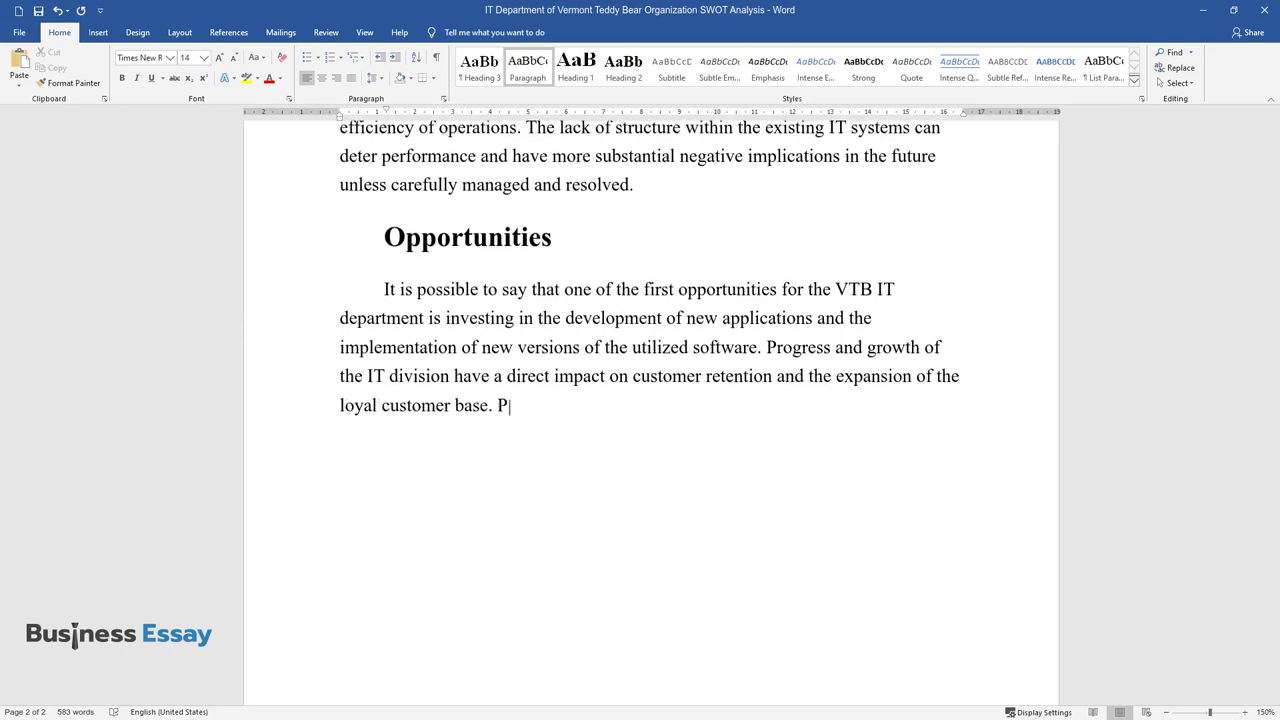
pyautogui.write(' loyal customeroviding an extra focus on improvin')
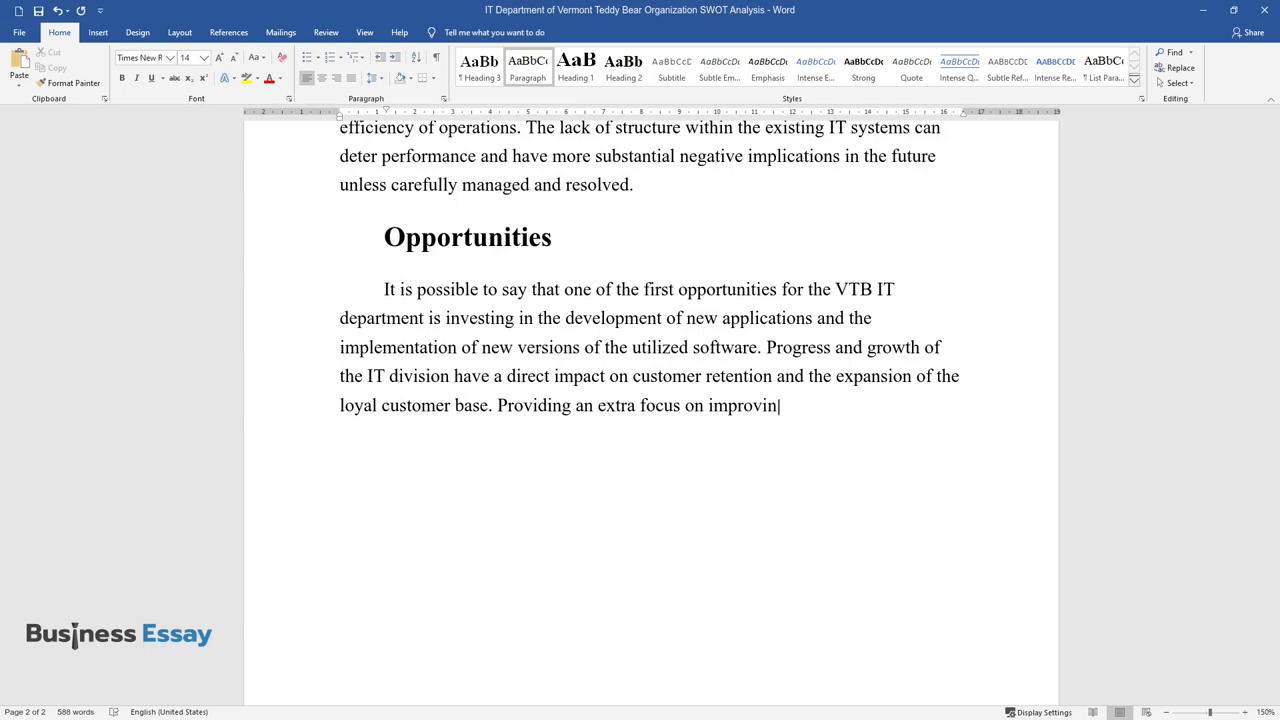
pyautogui.write('g information systems can generate')
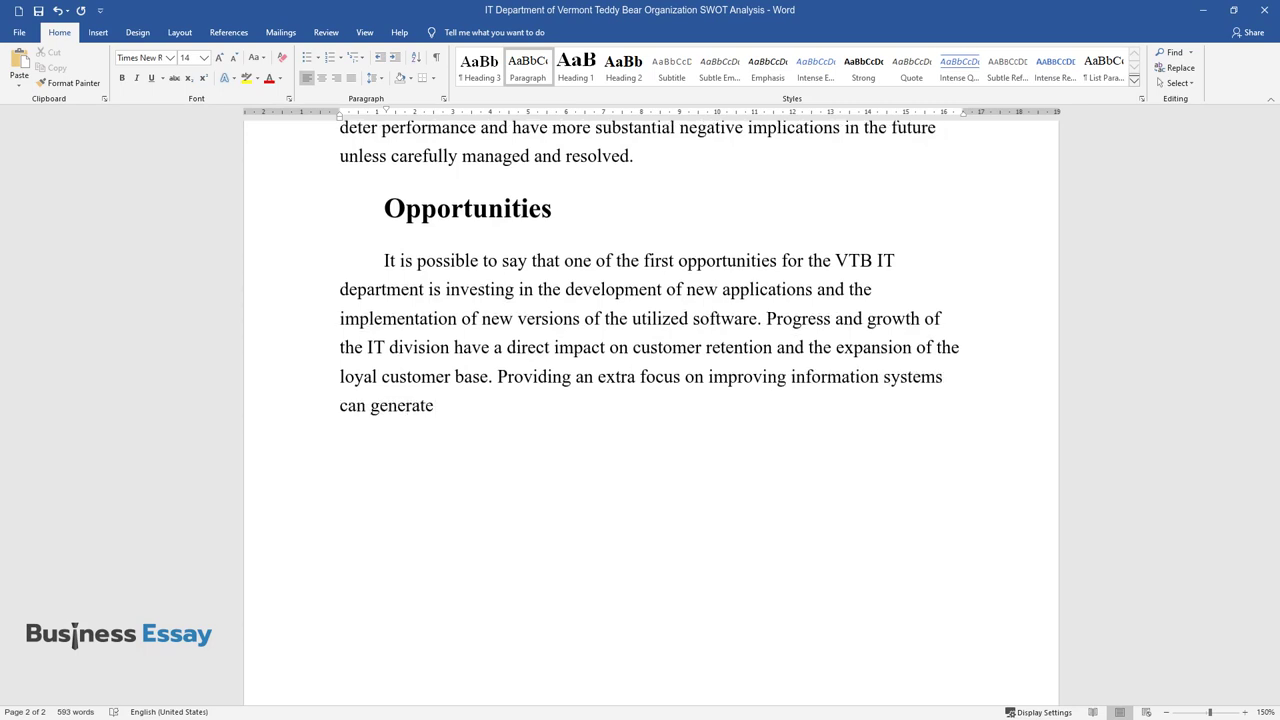
pyautogui.write(' more excellent outcomes for the com')
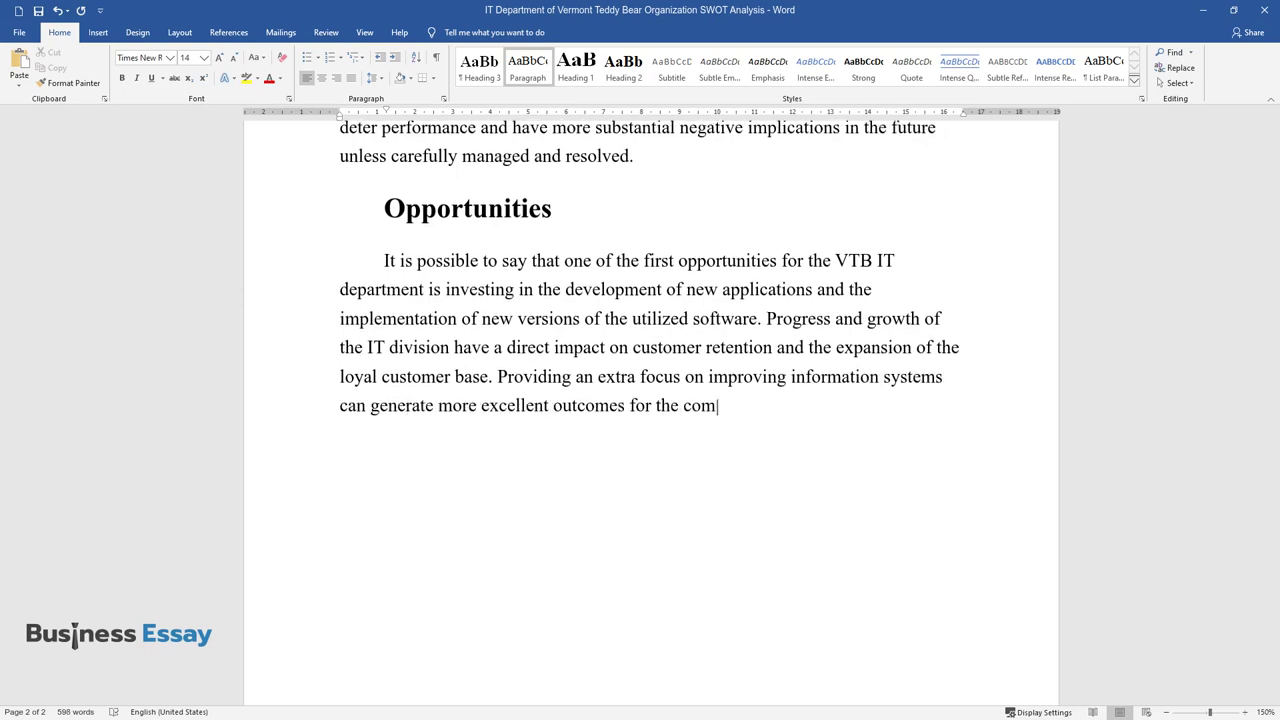
pyautogui.write("pany's image and profitability.")
pyautogui.press('Return')
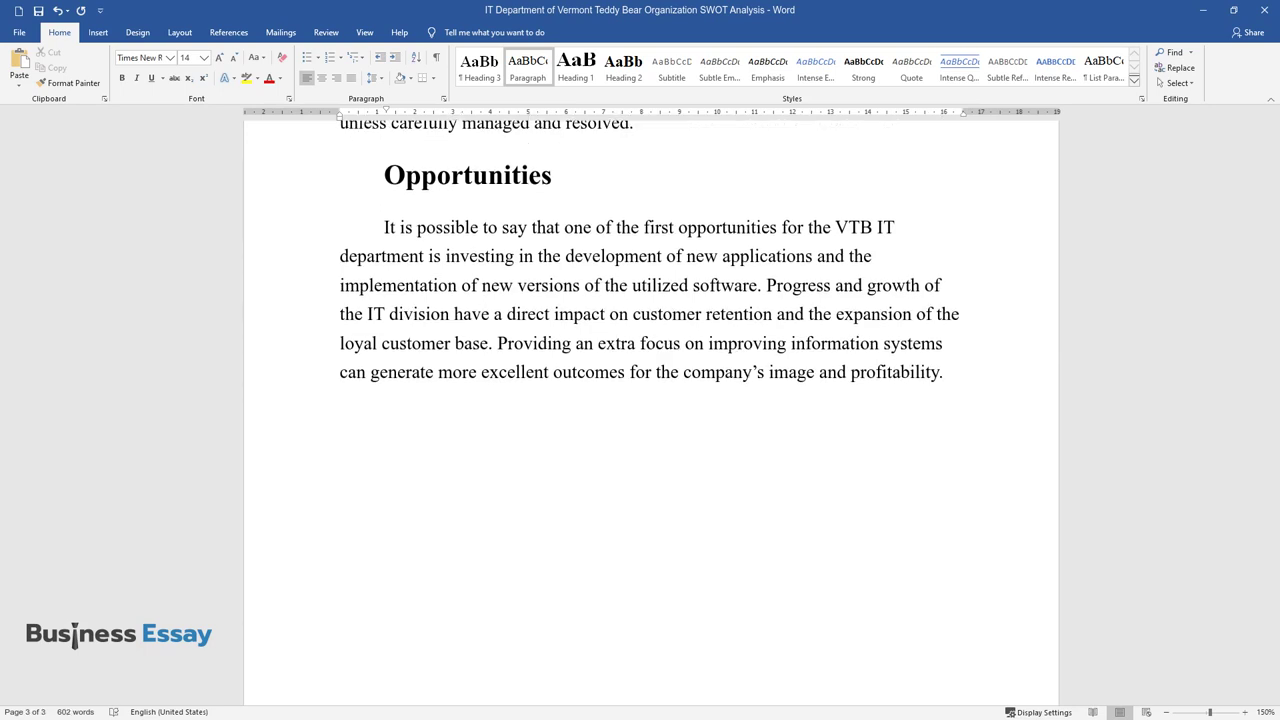
# Step: Write the paragraph on designing an effective CRM system to meet customer needs and increase sales
pyautogui.write('Another crucial aspec')
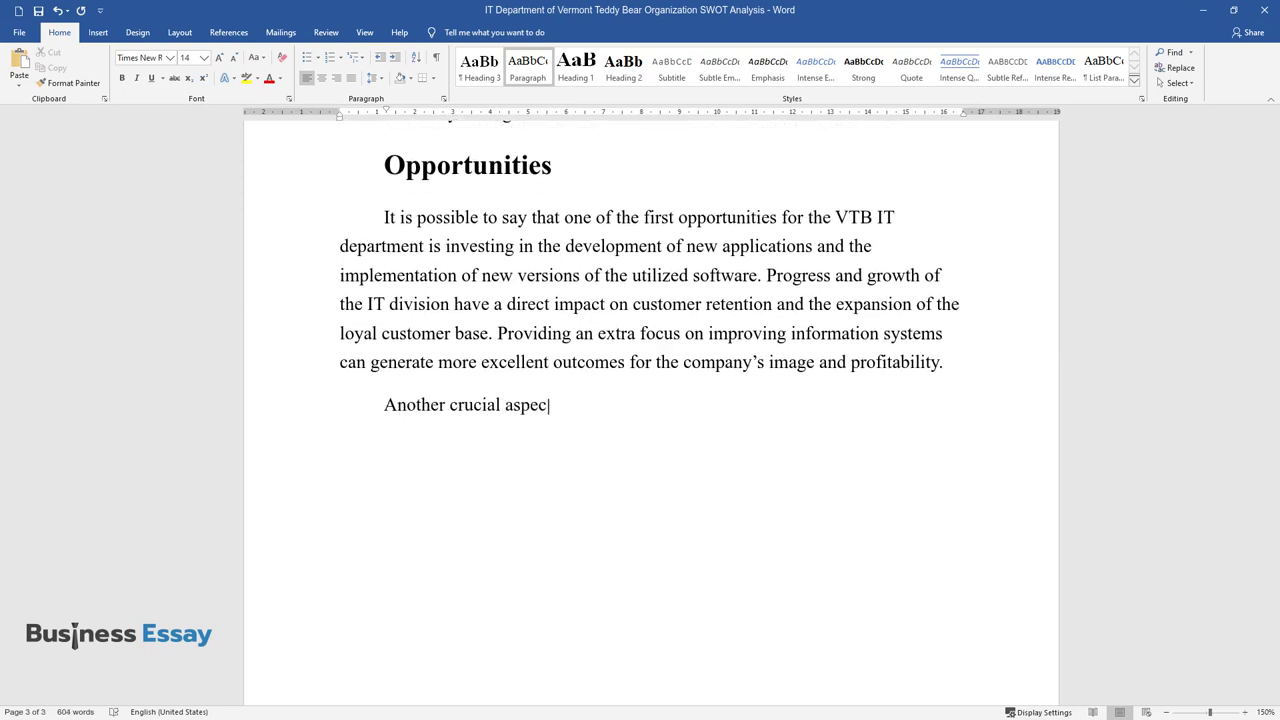
pyautogui.write('t is designing an effective CRM s')
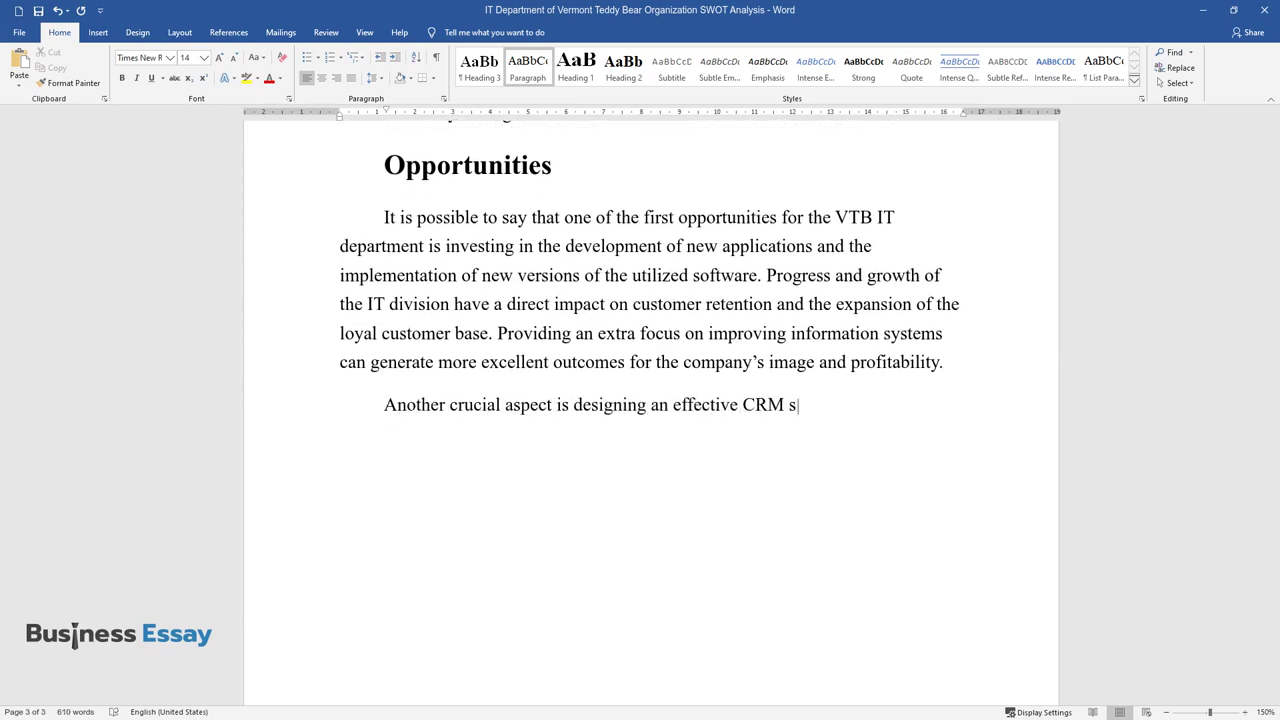
pyautogui.write('ystem, which can bring new prosp')
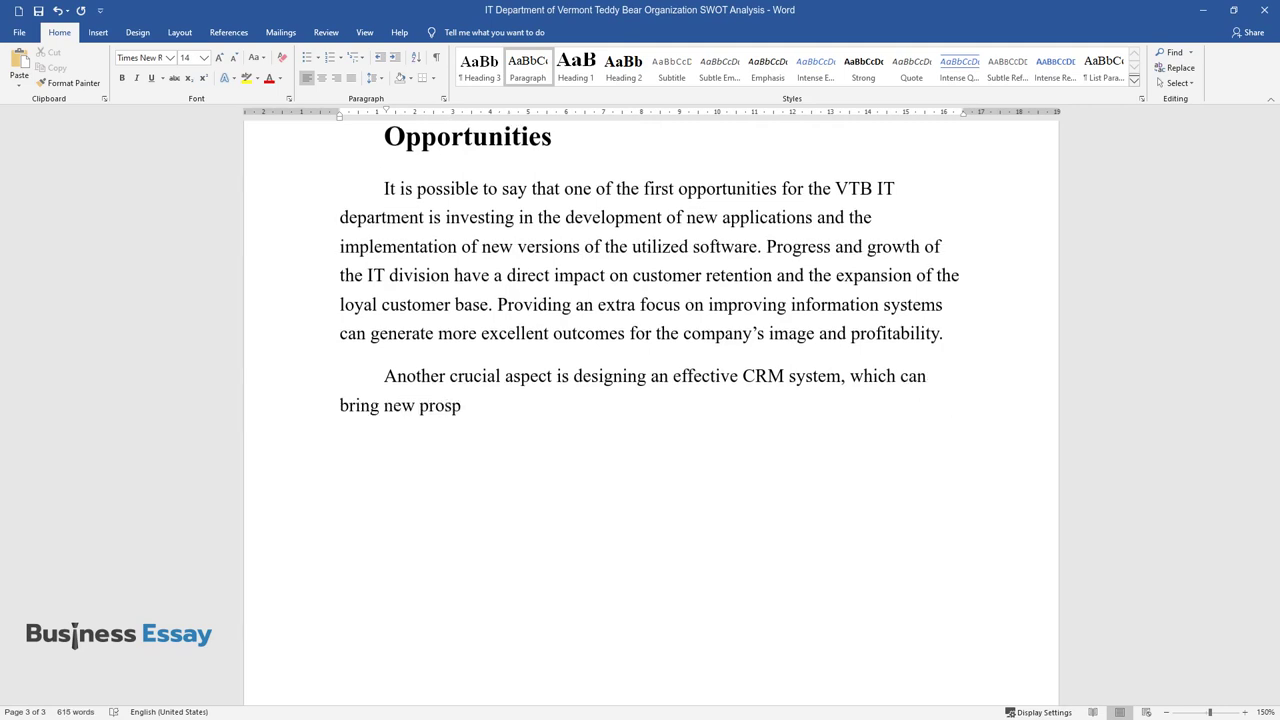
pyautogui.write('ects for the business and enhance')
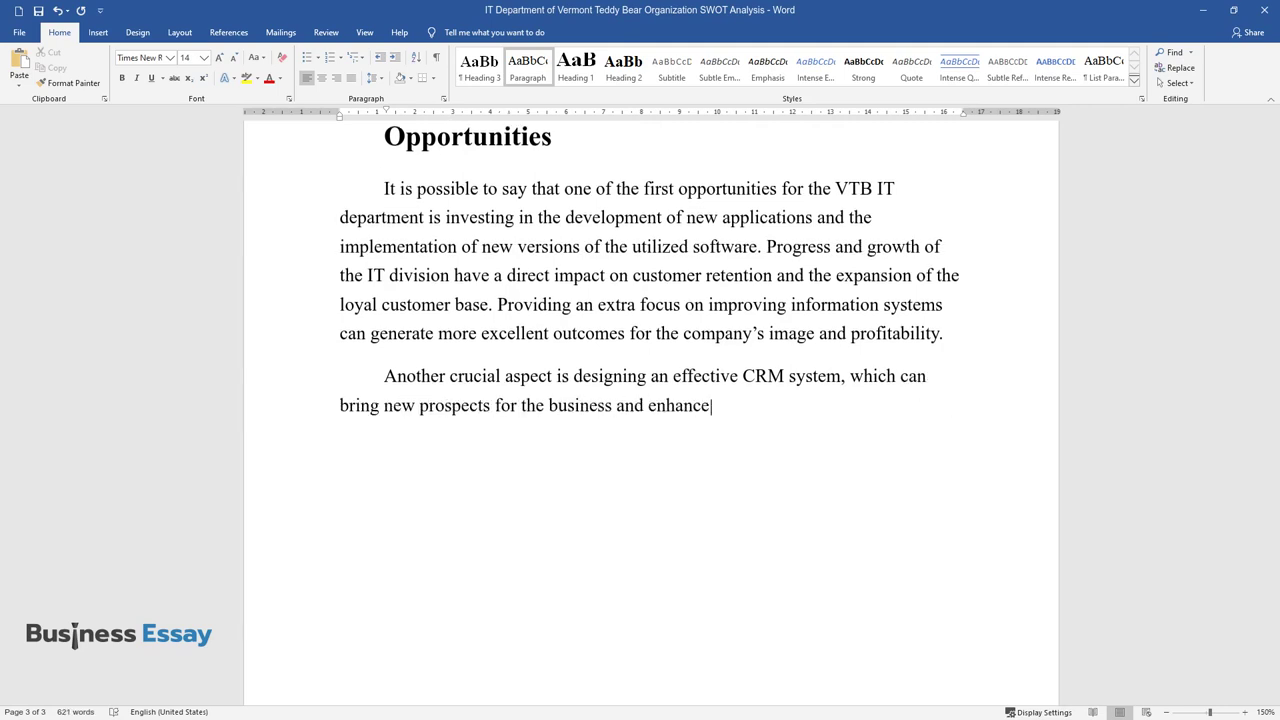
pyautogui.write(' its operations. Successful CRM e')
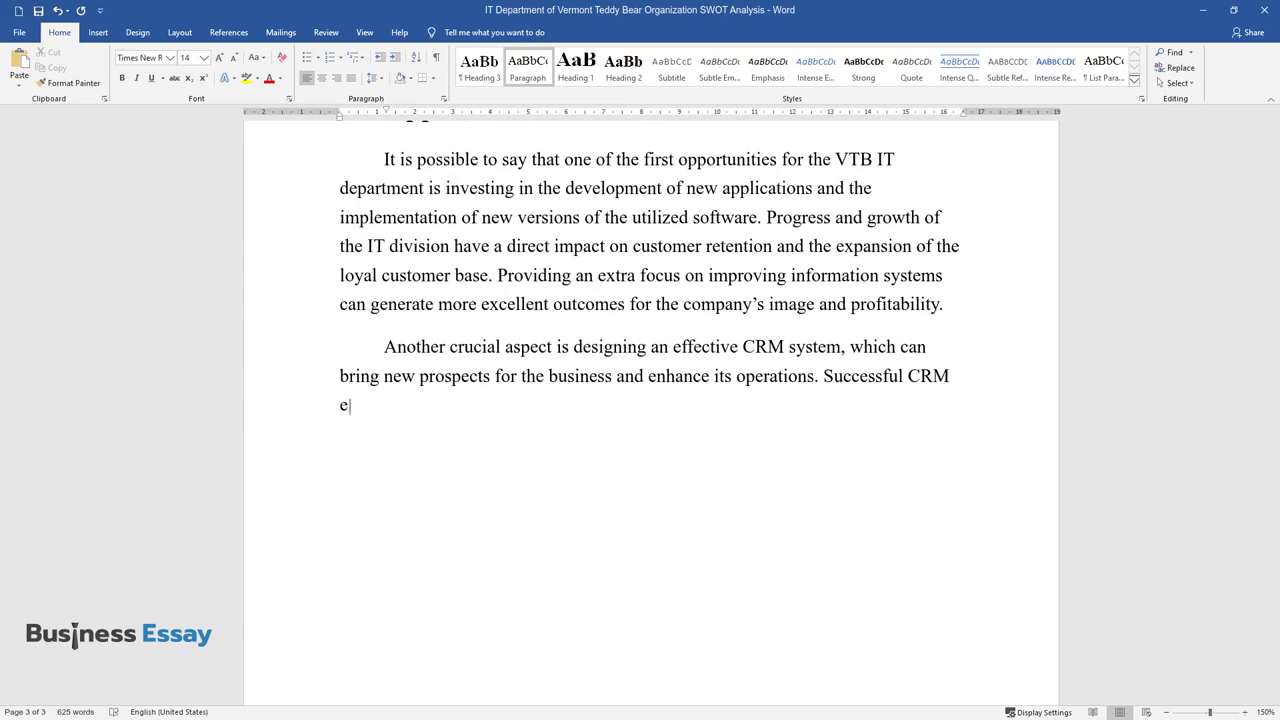
pyautogui.write('ntails "ive databases whe')
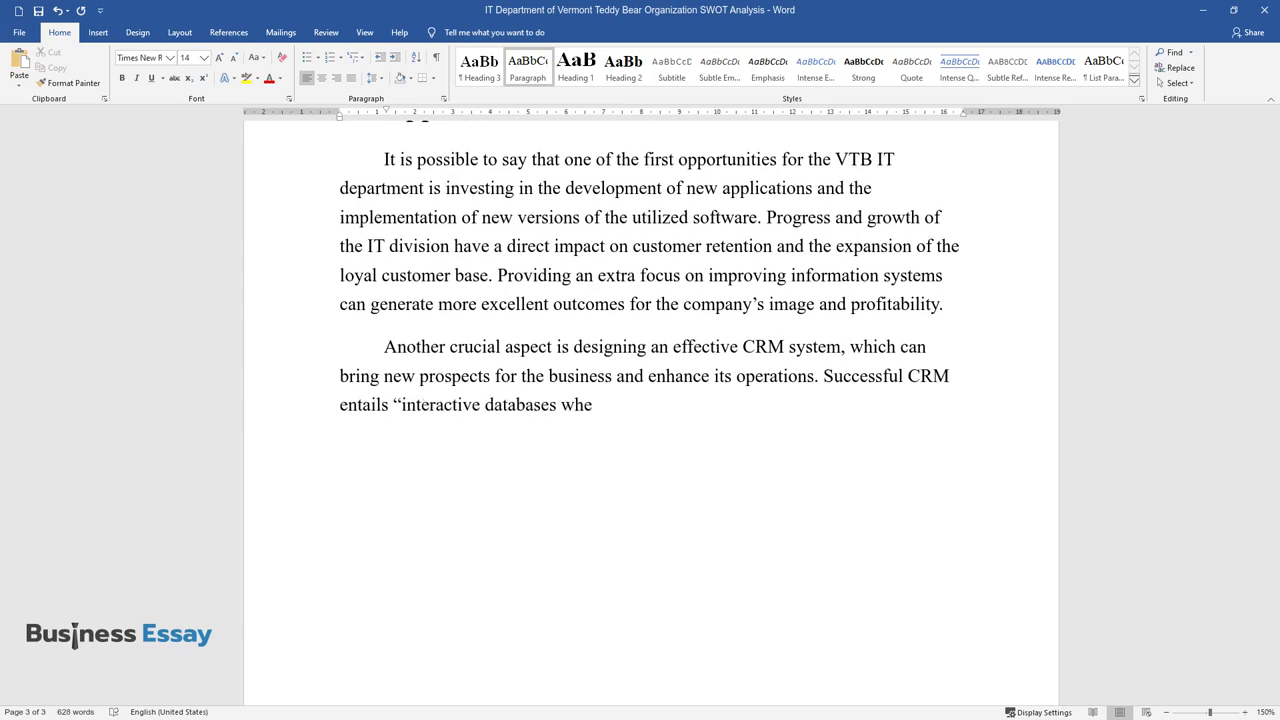
pyautogui.write("ustomers' information is")
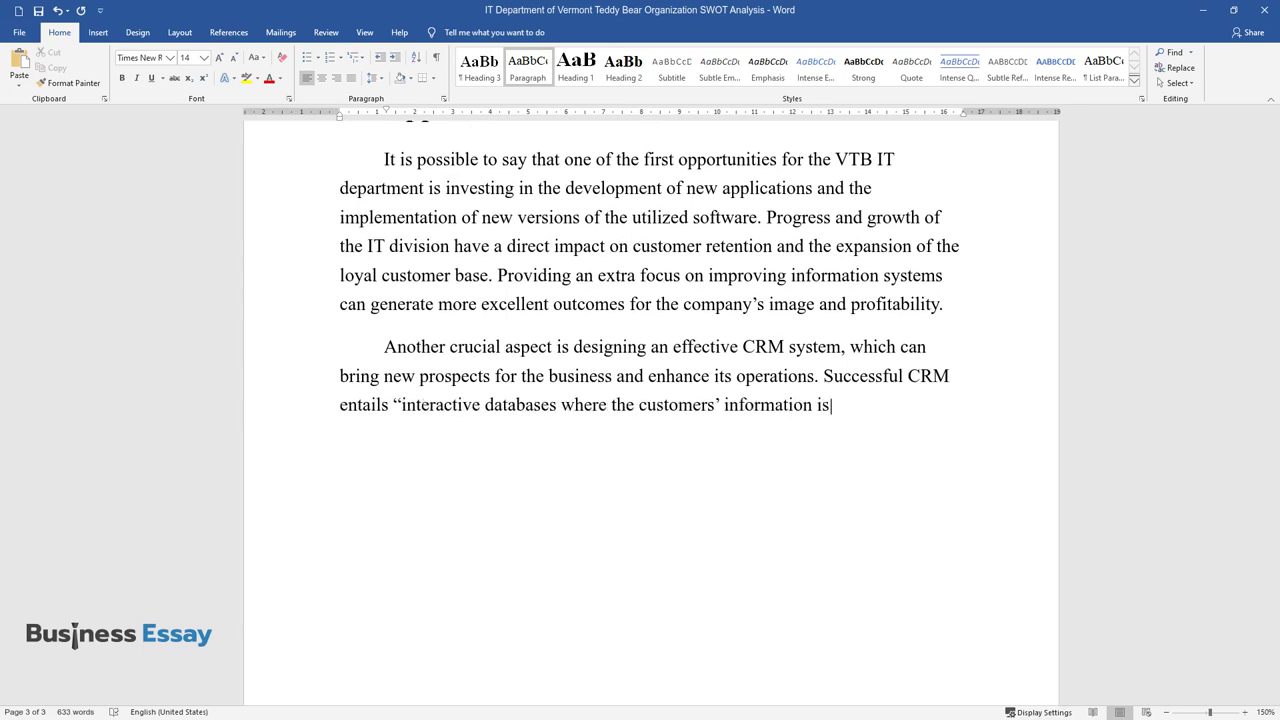
pyautogui.write(' kept in order, significant, and u')
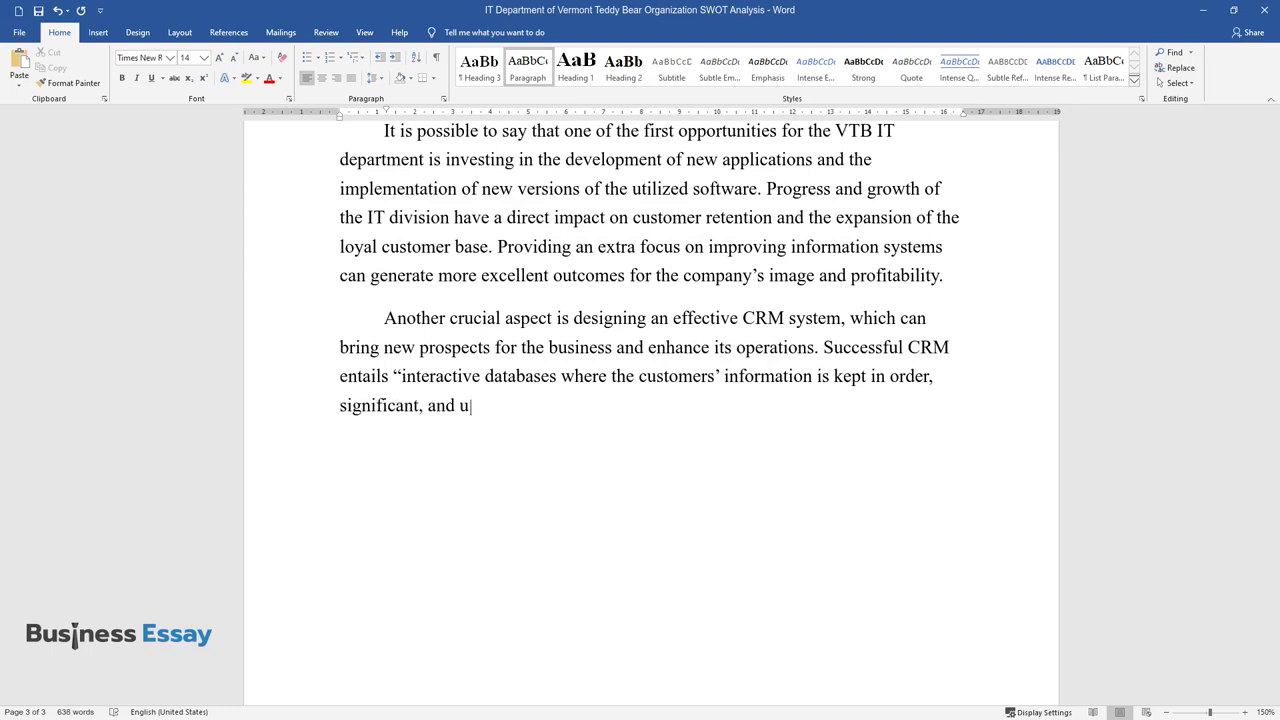
pyautogui.write('ormat". Therefore, it is')
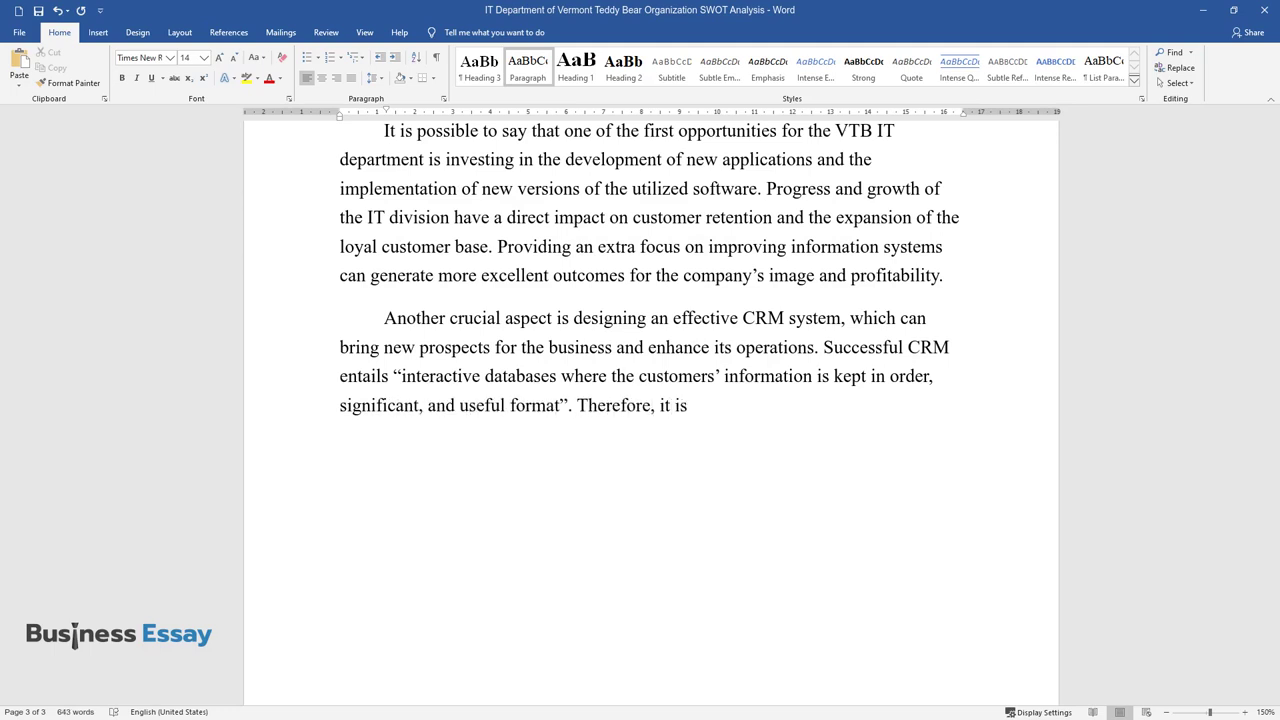
pyautogui.write("epartment's responsibilit")
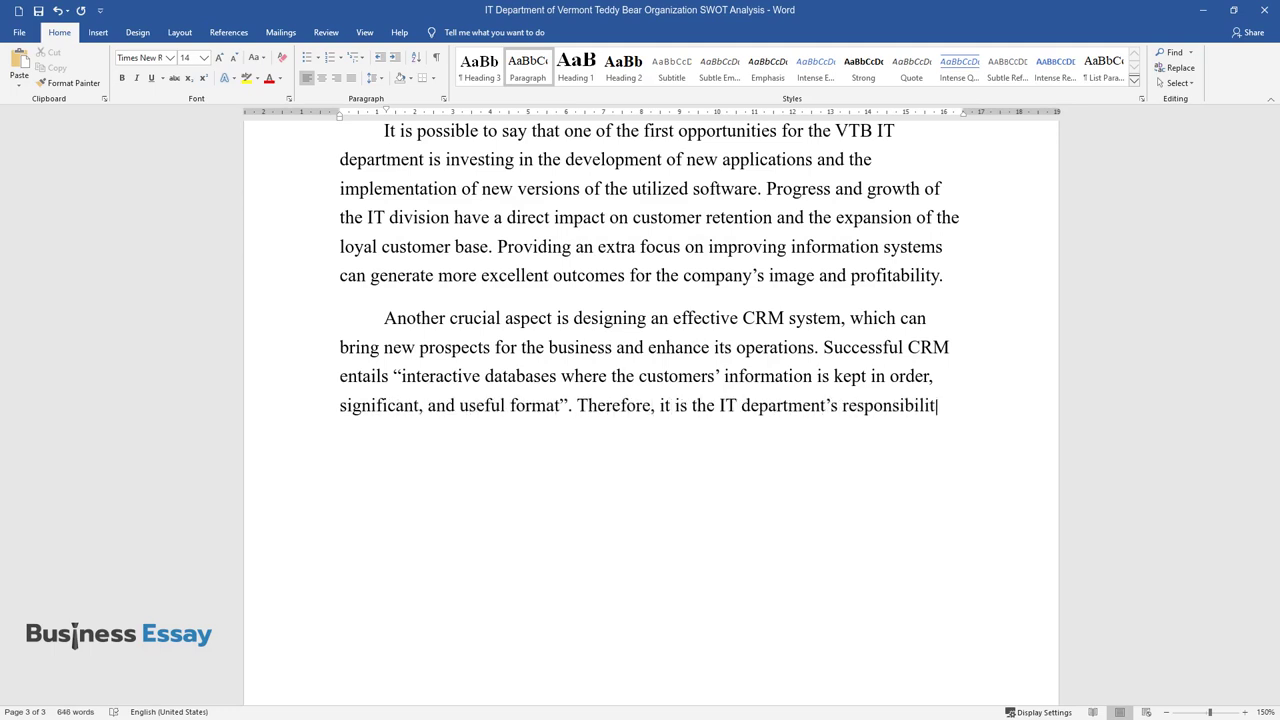
pyautogui.write('y to work towards establishing in')
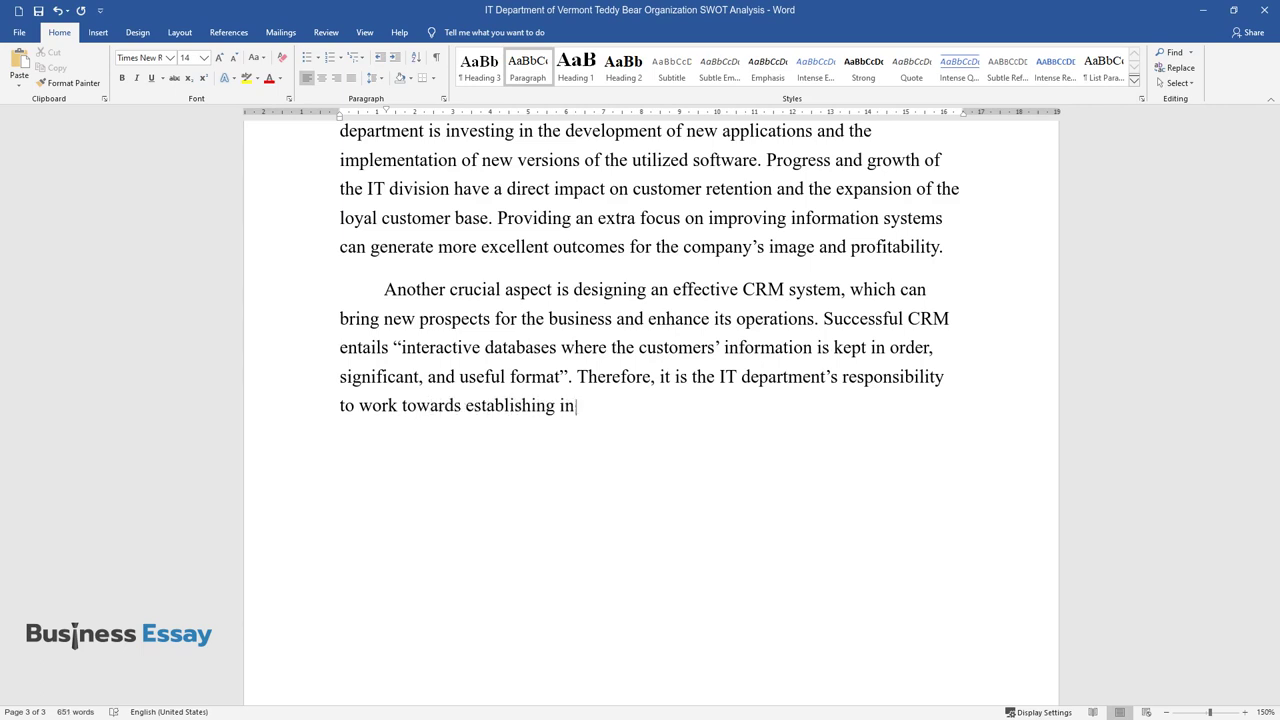
pyautogui.write('fluential customer relations man')
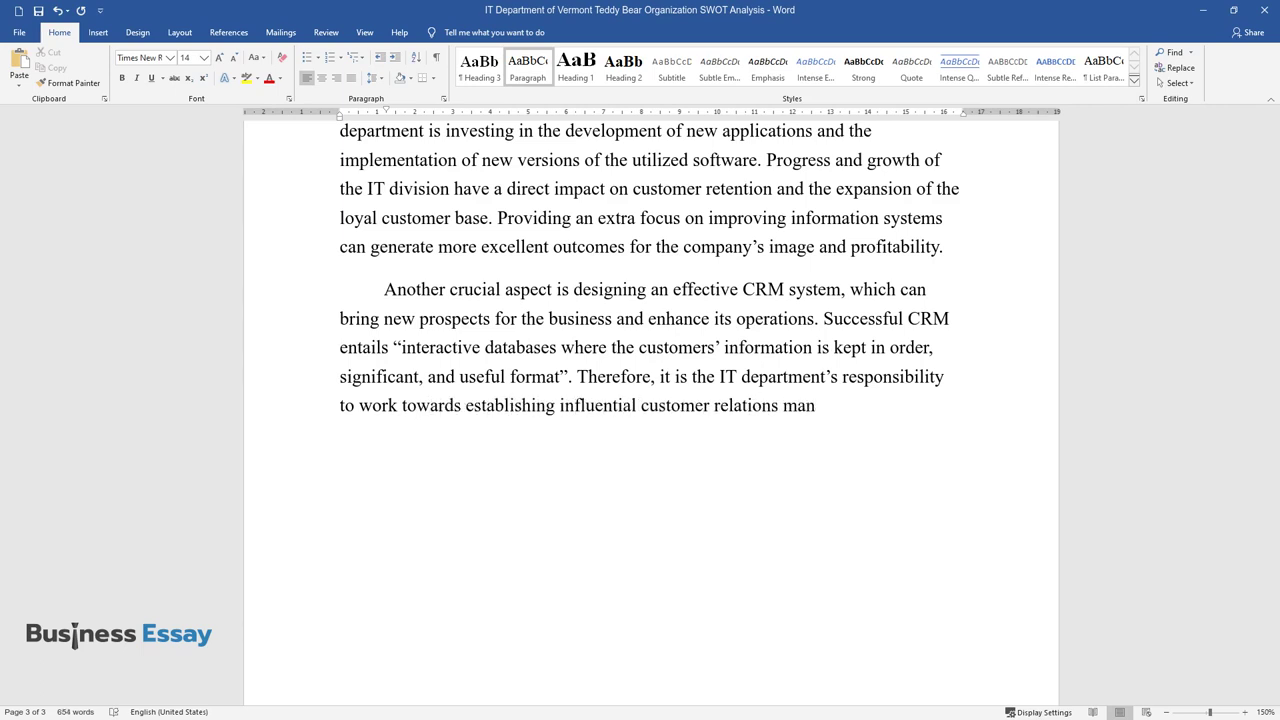
pyautogui.write('agement tools and')
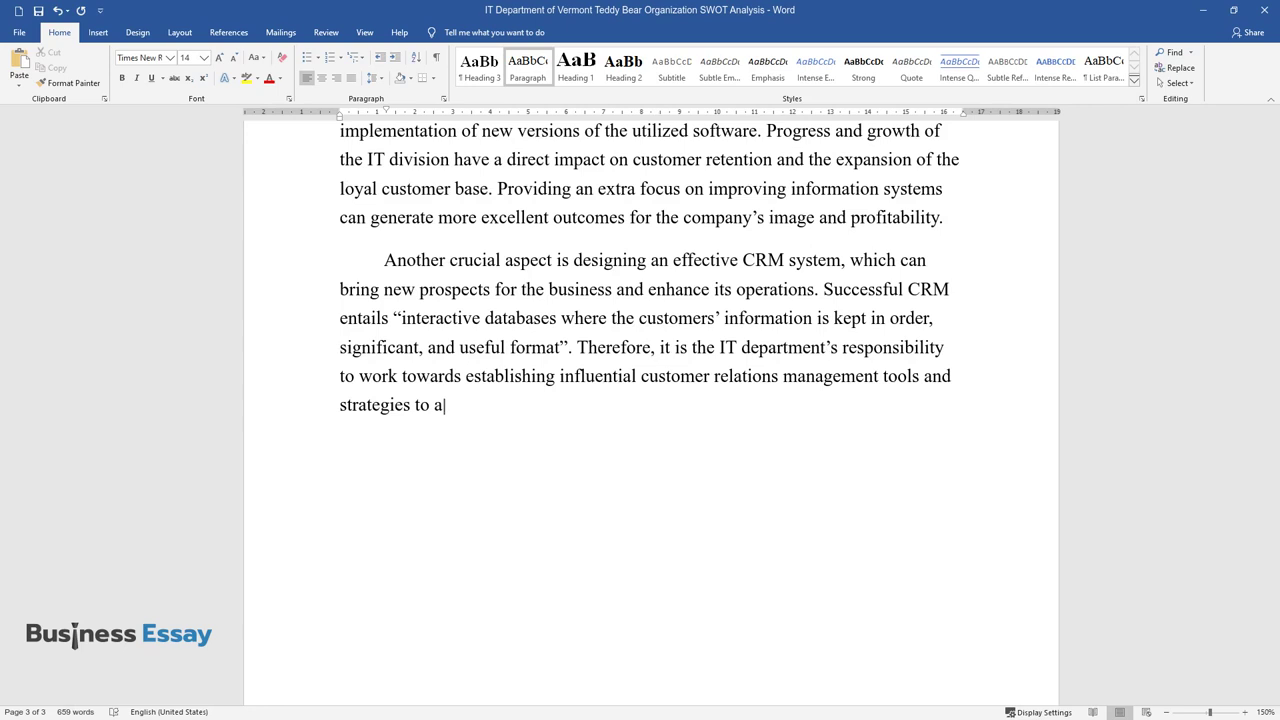
pyautogui.write(' strategssess the clients better, careful')
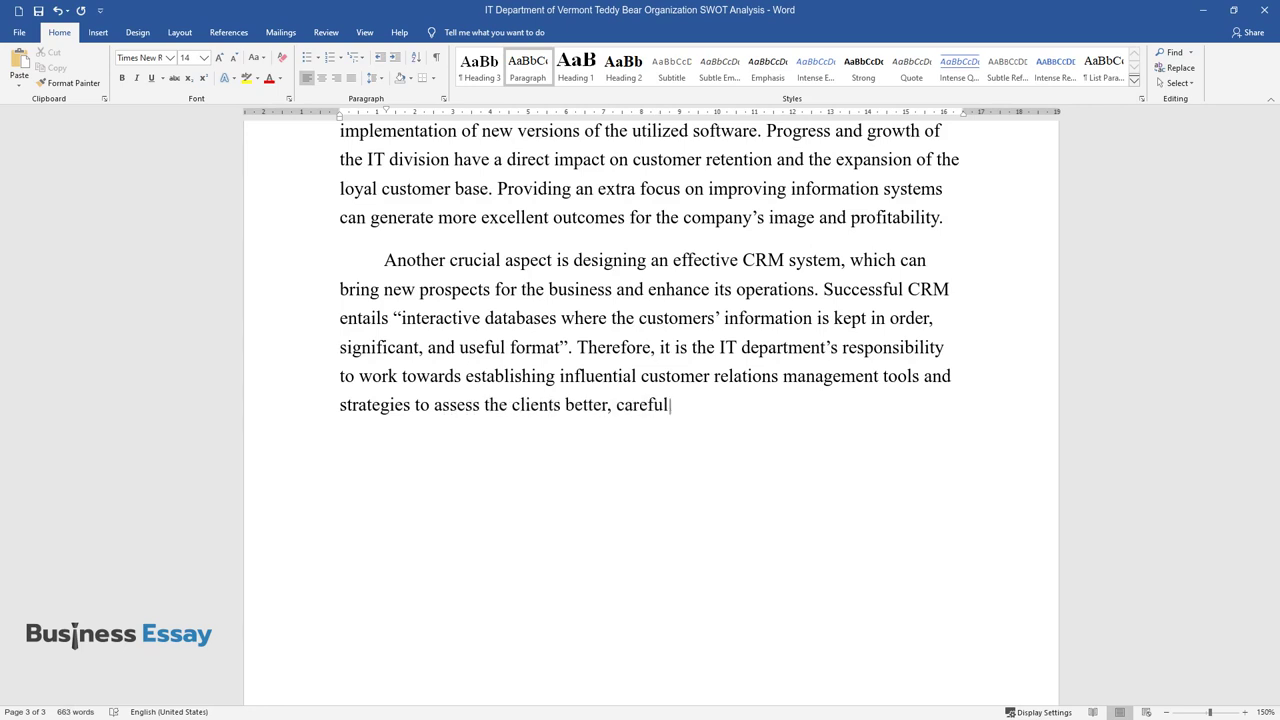
pyautogui.write('ly respond to their needs, and in')
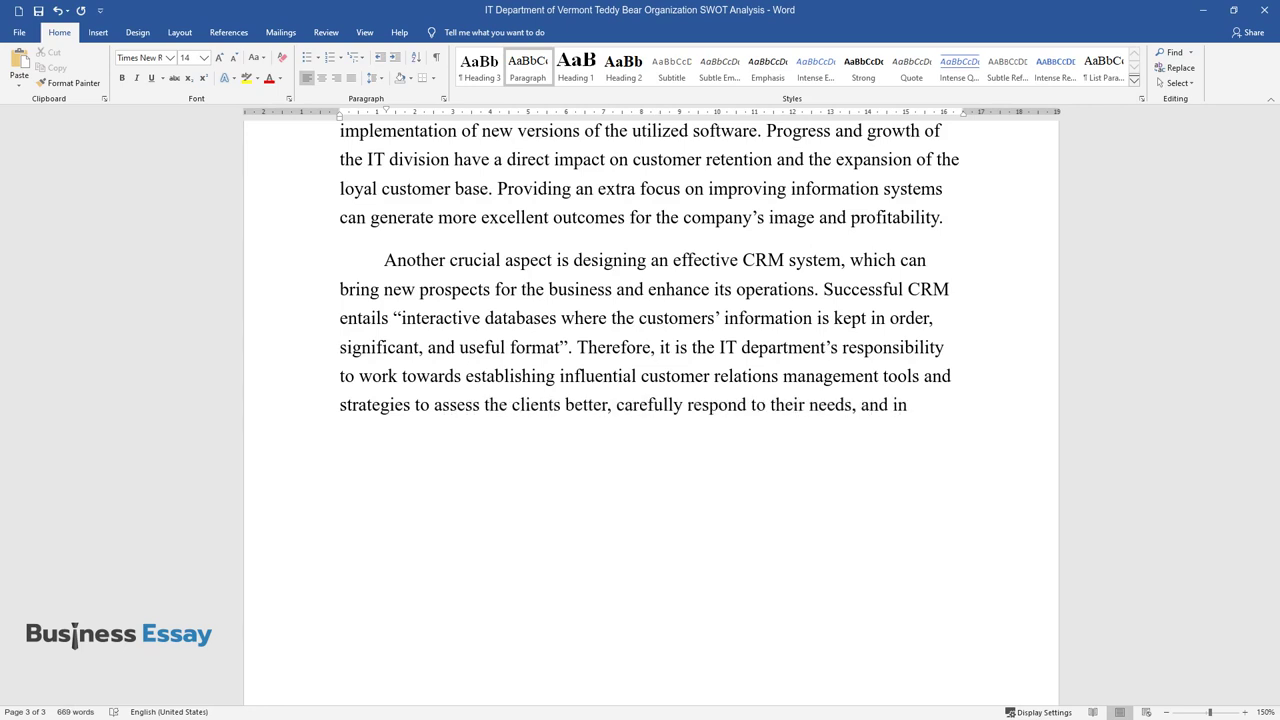
pyautogui.write('crease sales.')
pyautogui.write('T')
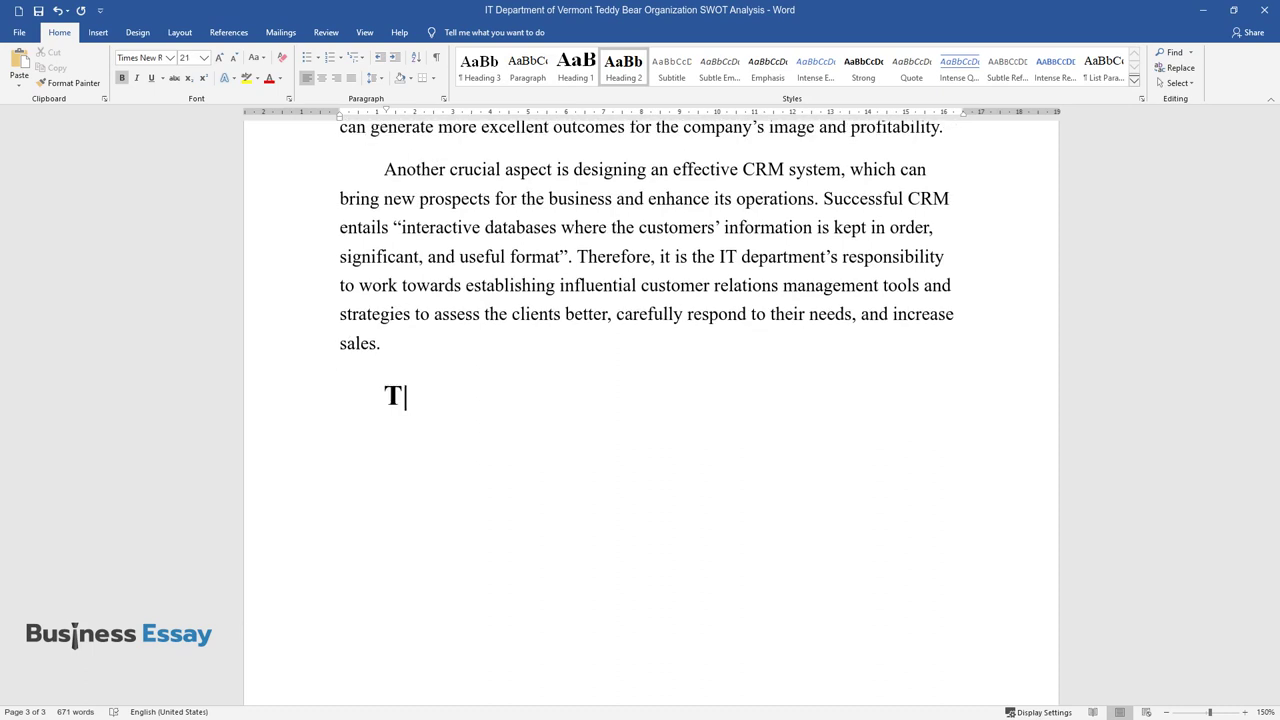
pyautogui.write('hreats')
# Step: Write the Threats paragraph on intense competition in a highly digitalized business world
pyautogui.press('Return')
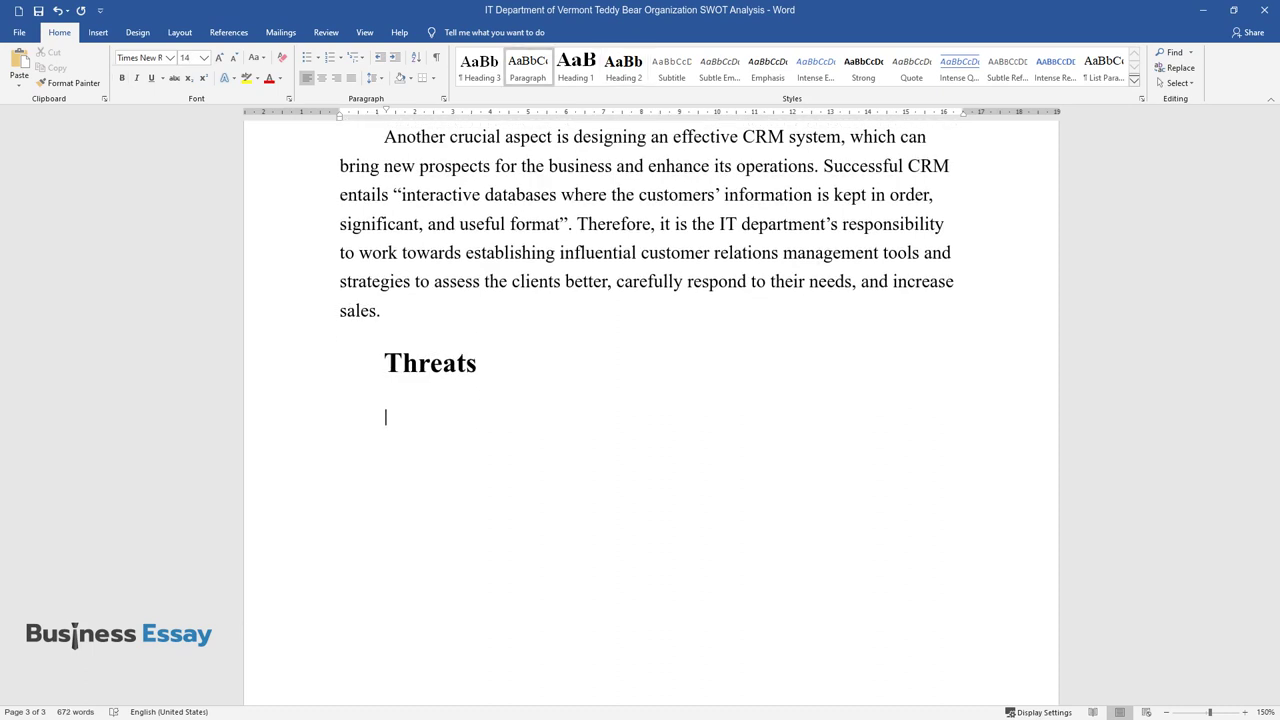
pyautogui.write('It is vital to notice that')
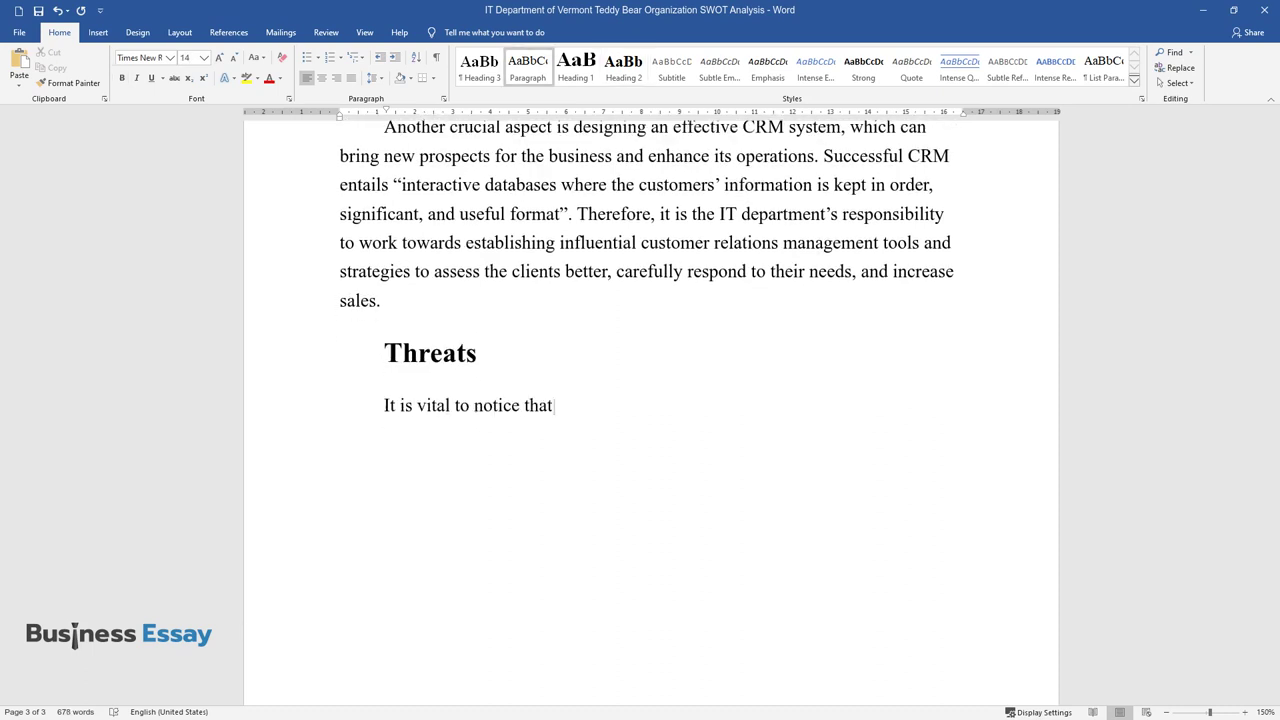
pyautogui.write(' a highly-digitalized world and b')
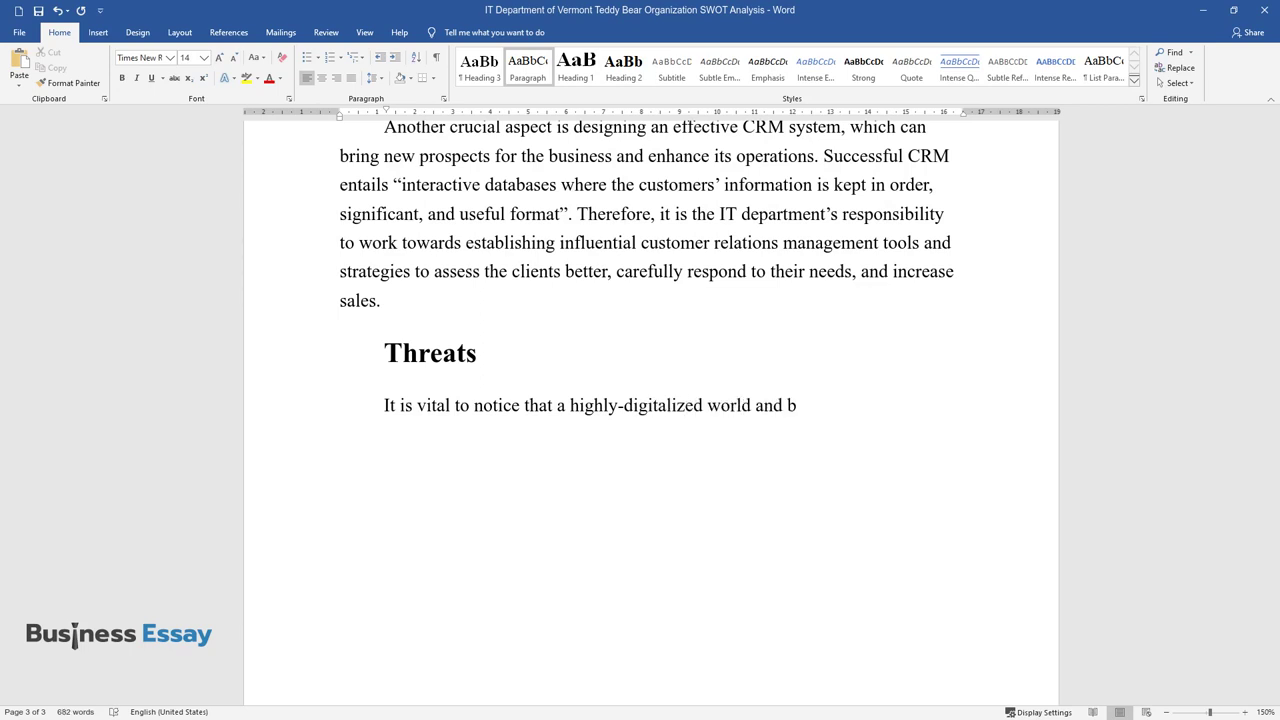
pyautogui.write('usiness sphere require every compa')
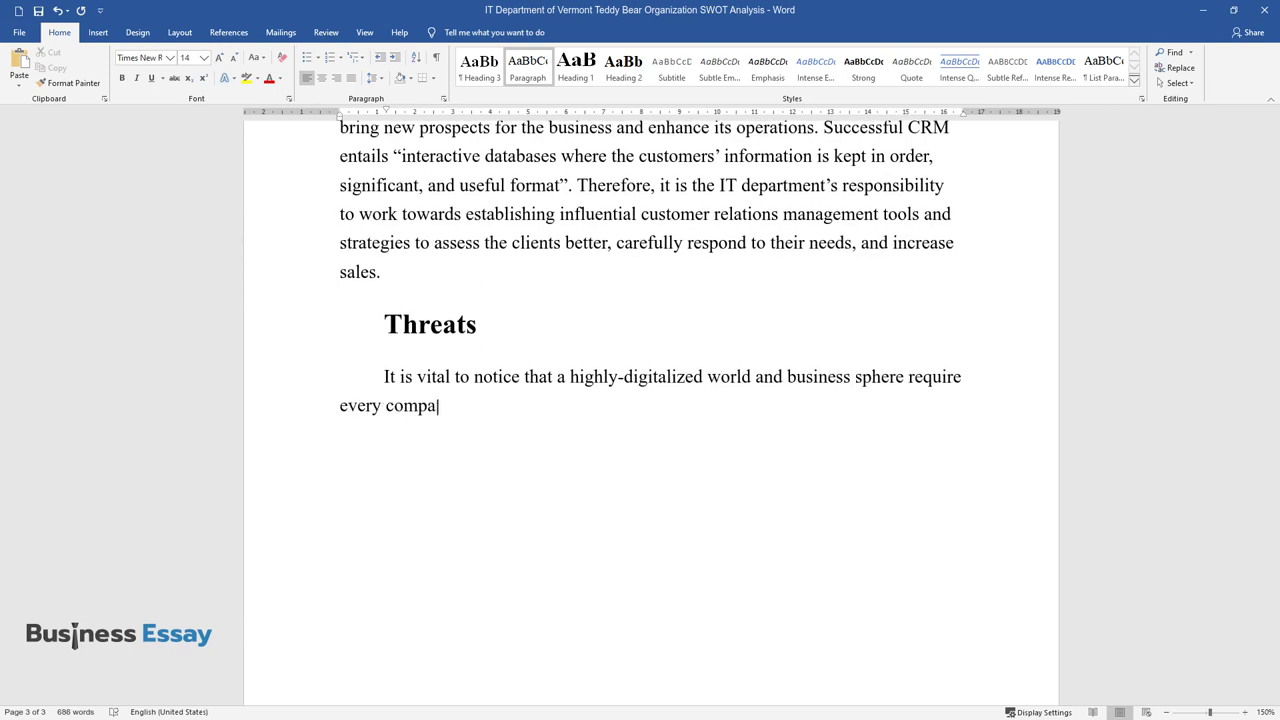
pyautogui.write('ny to meet the rapid changes and ')
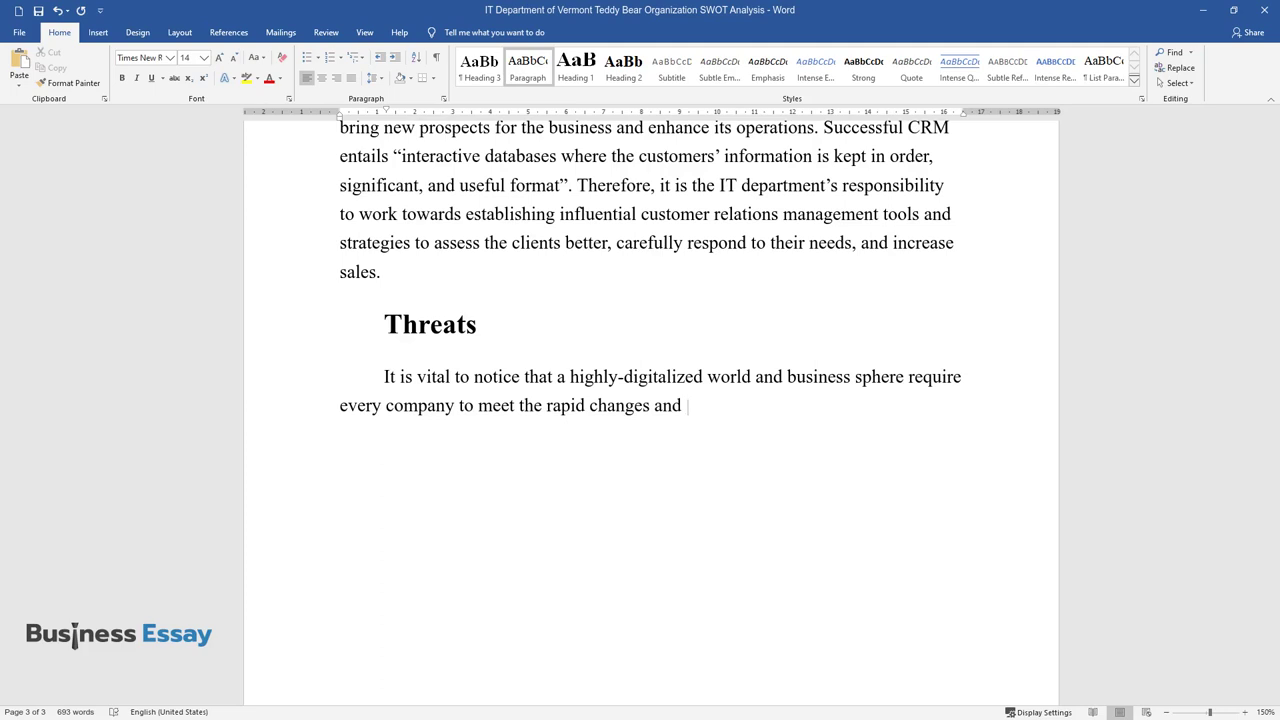
pyautogui.write('new preferences of commerce, mark')
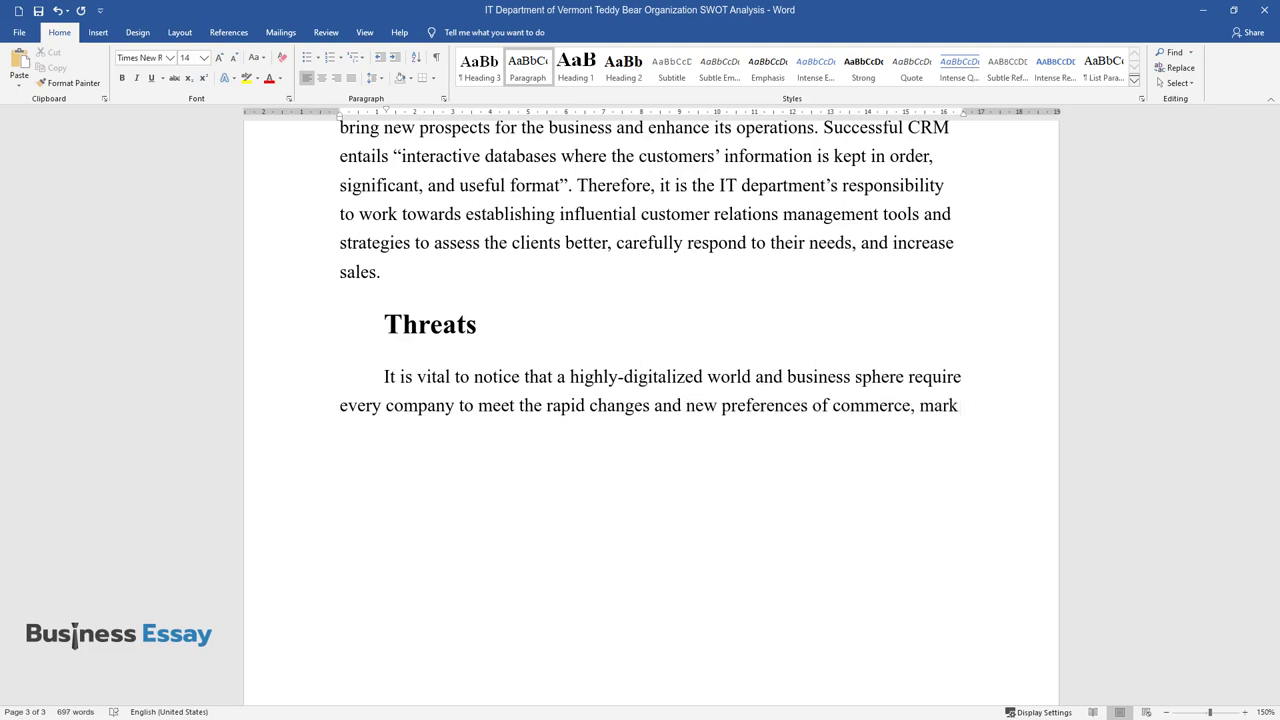
pyautogui.write('eting, management, and operations')
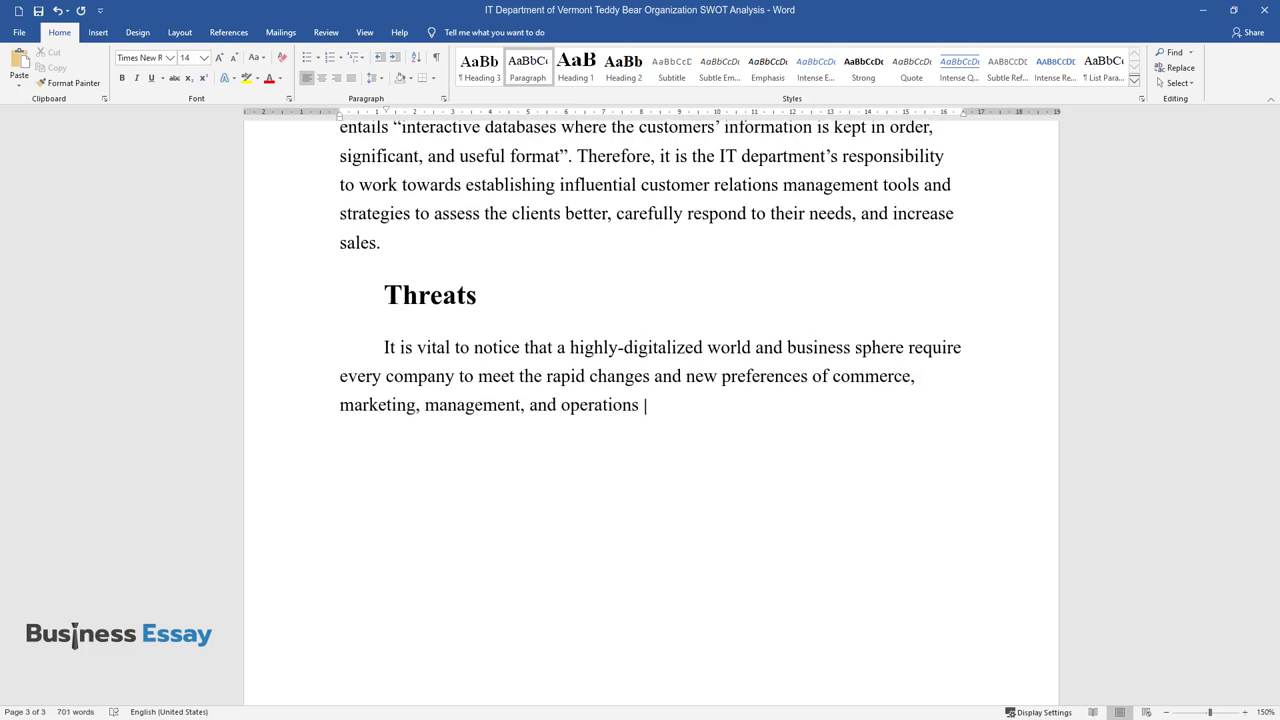
pyautogui.write(' maintenance. Thus, one of the thr')
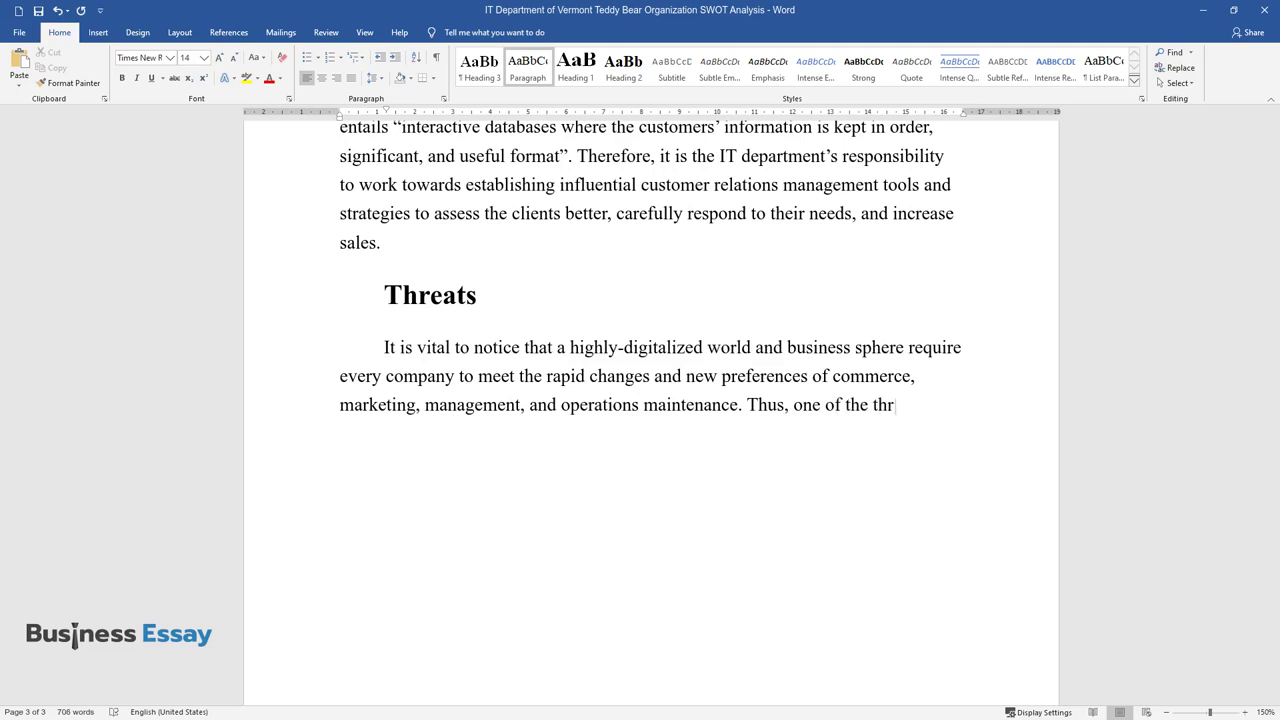
pyautogui.write(' VTB will remainintense c')
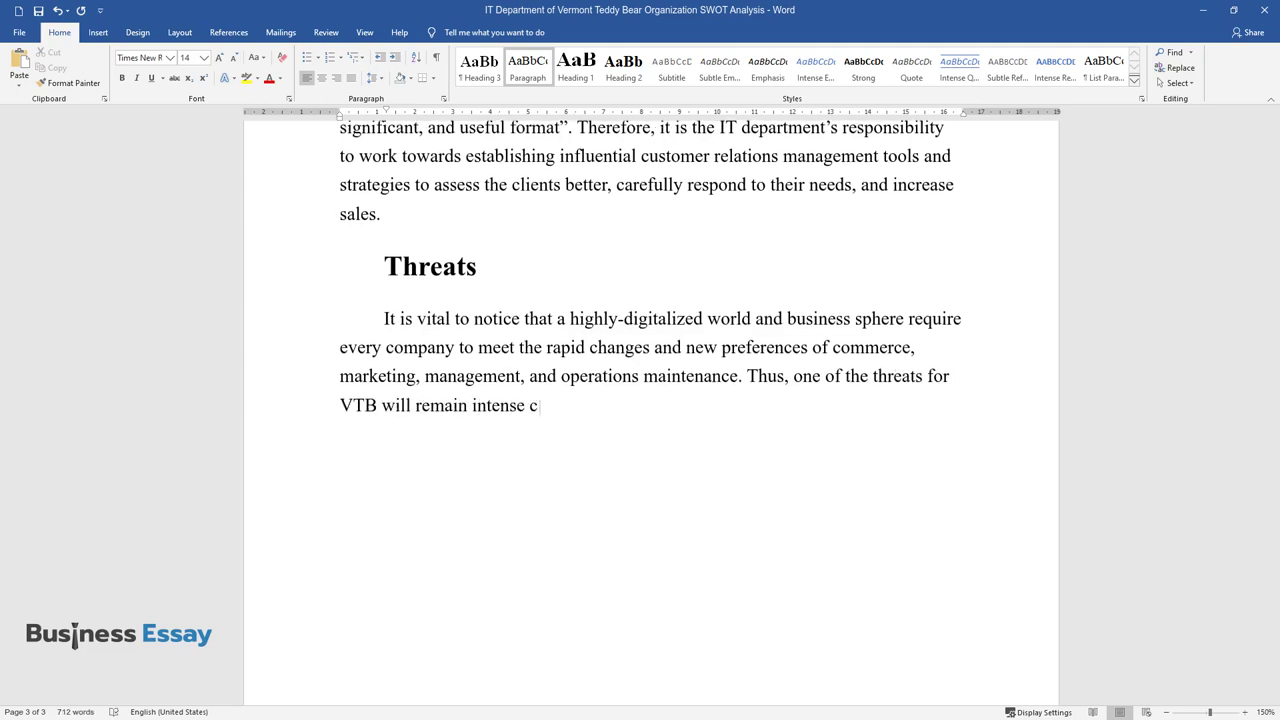
pyautogui.write('ompetition within the industry wi')
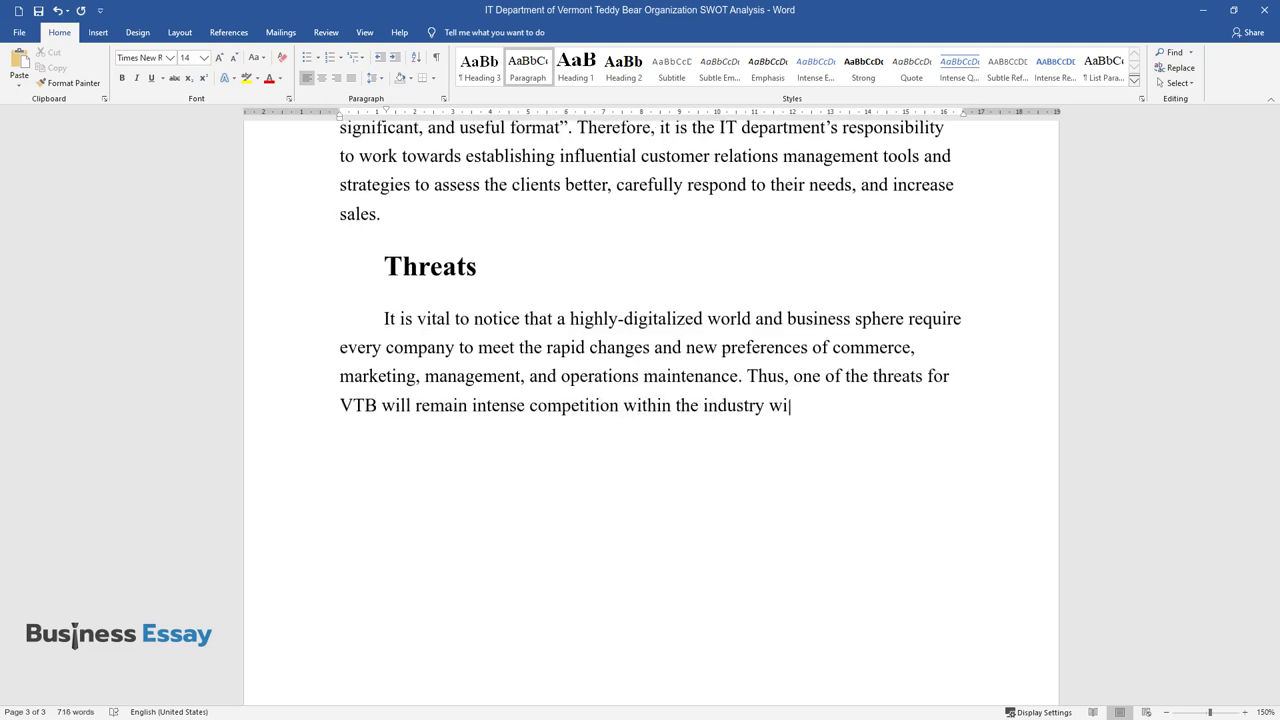
pyautogui.write('th numerous dominant')
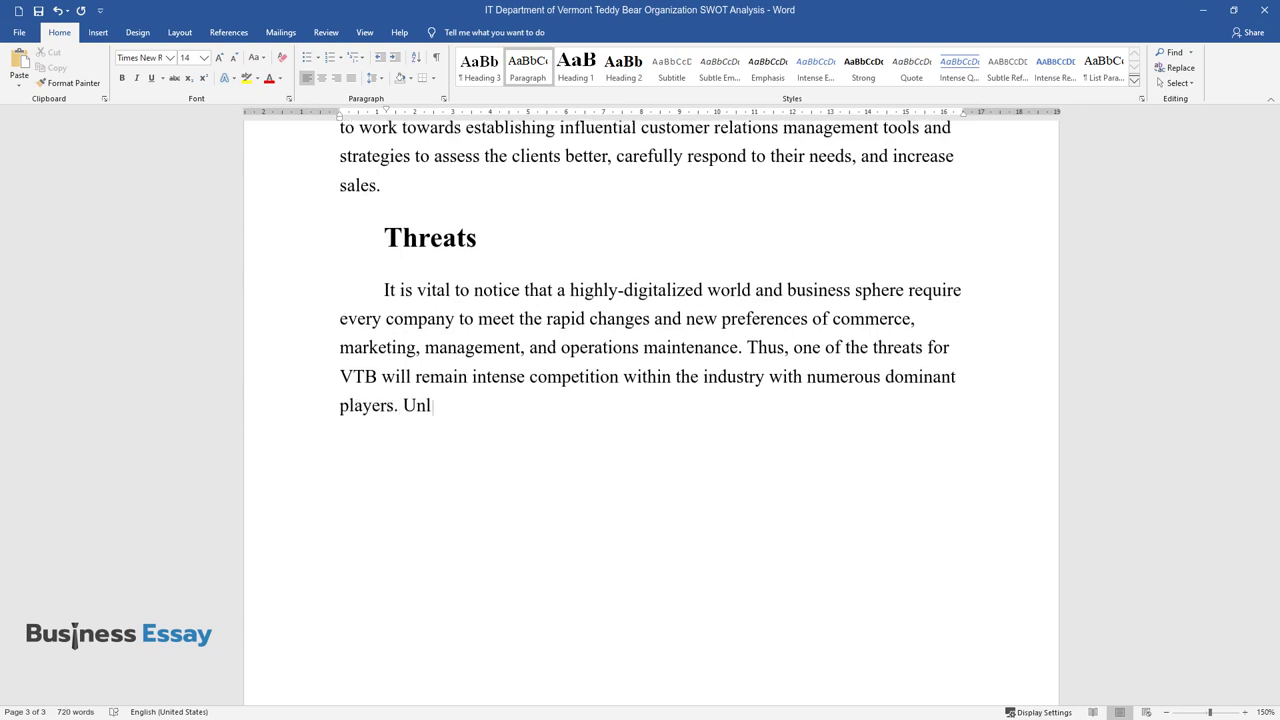
pyautogui.write(' players. Unless VTB implements innovation in i')
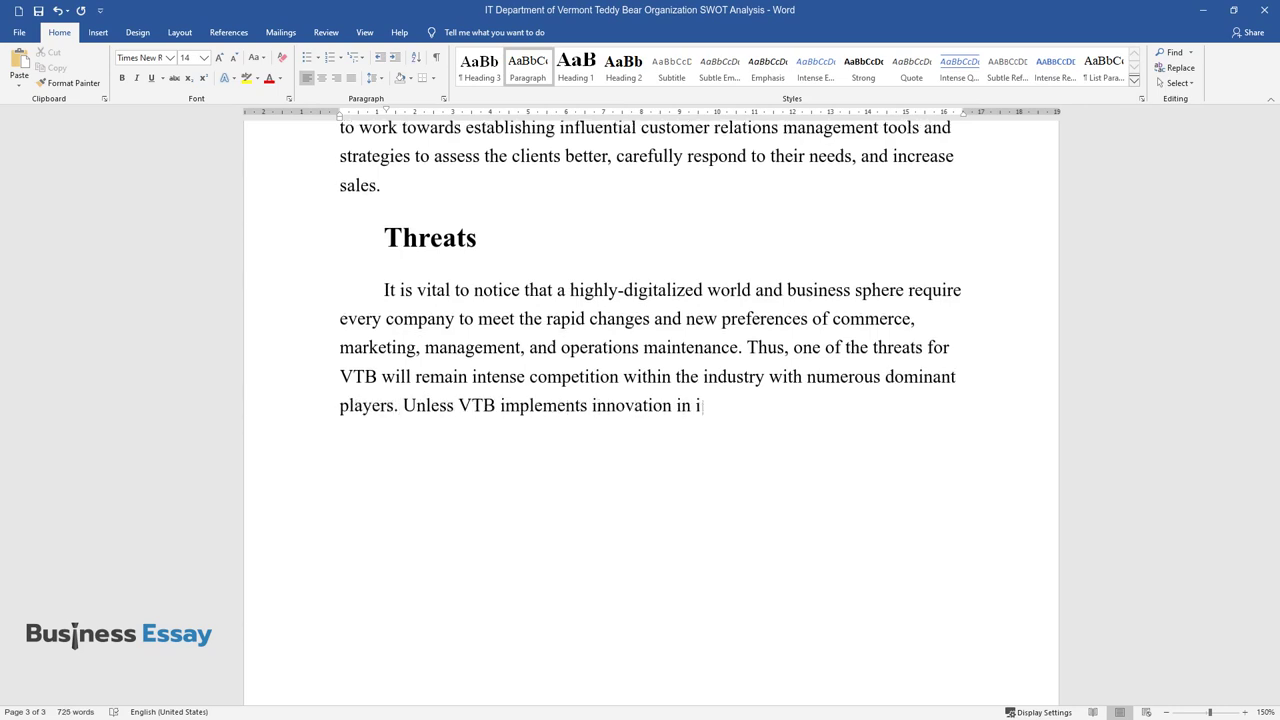
pyautogui.write('ts operations, it will face the s')
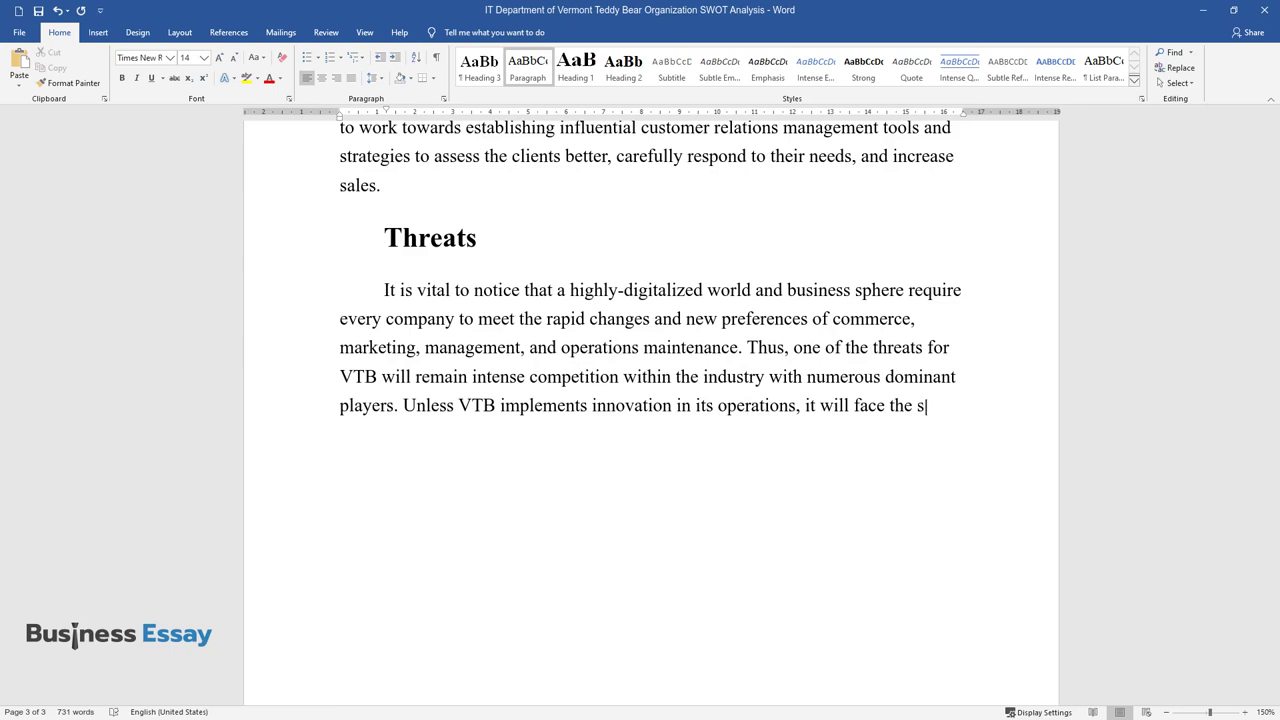
pyautogui.write('lowdown of the sales and the loss')
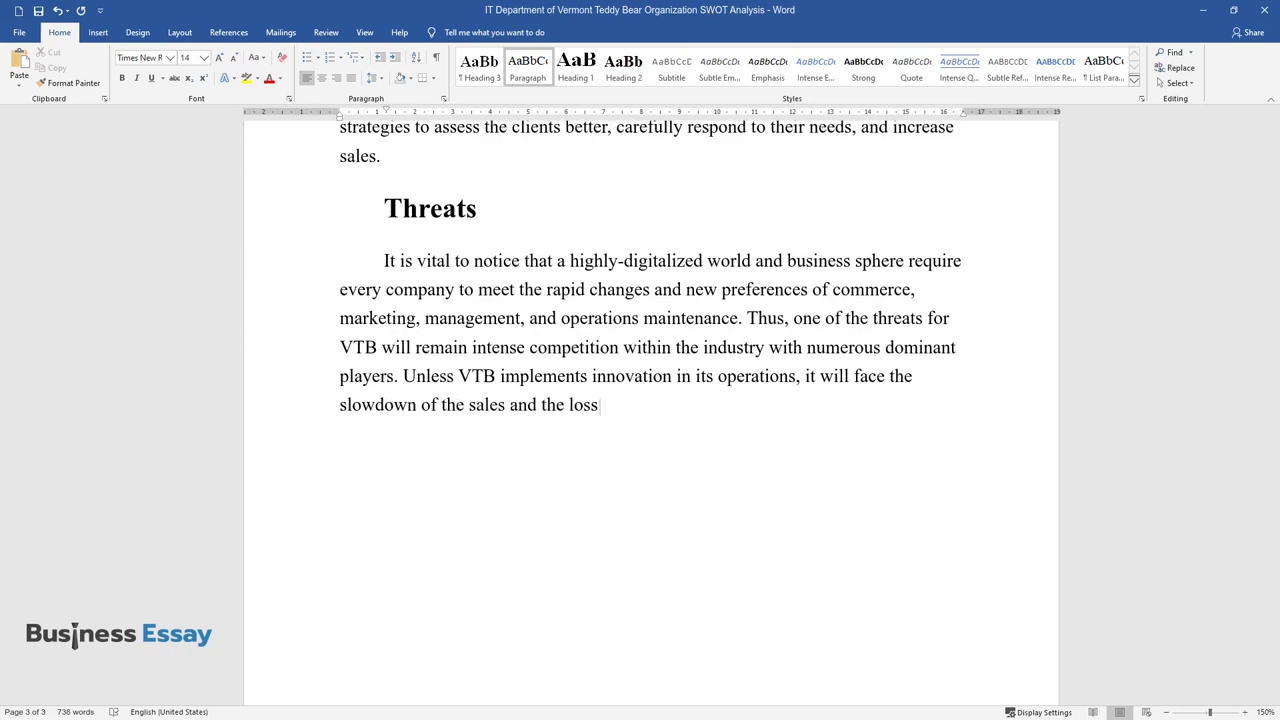
pyautogui.write(' of customers, who can turn to bus')
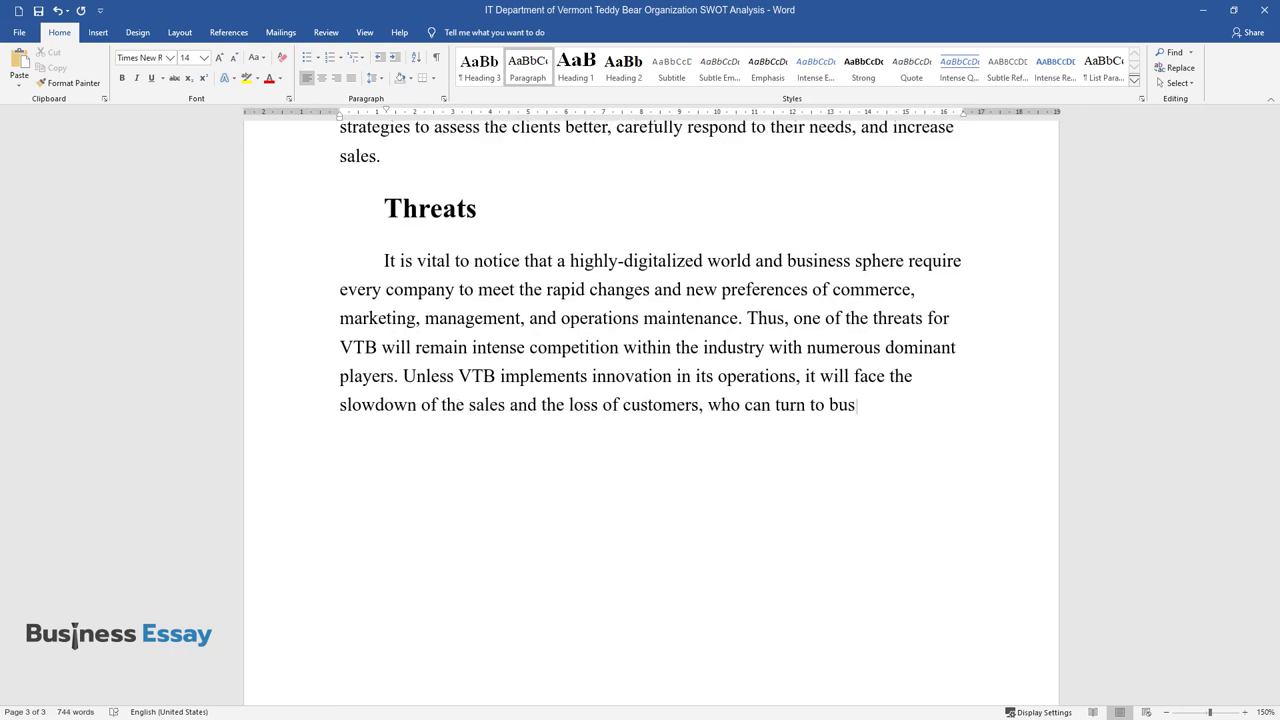
pyautogui.write('inesses that off')
pyautogui.write('innovativ')
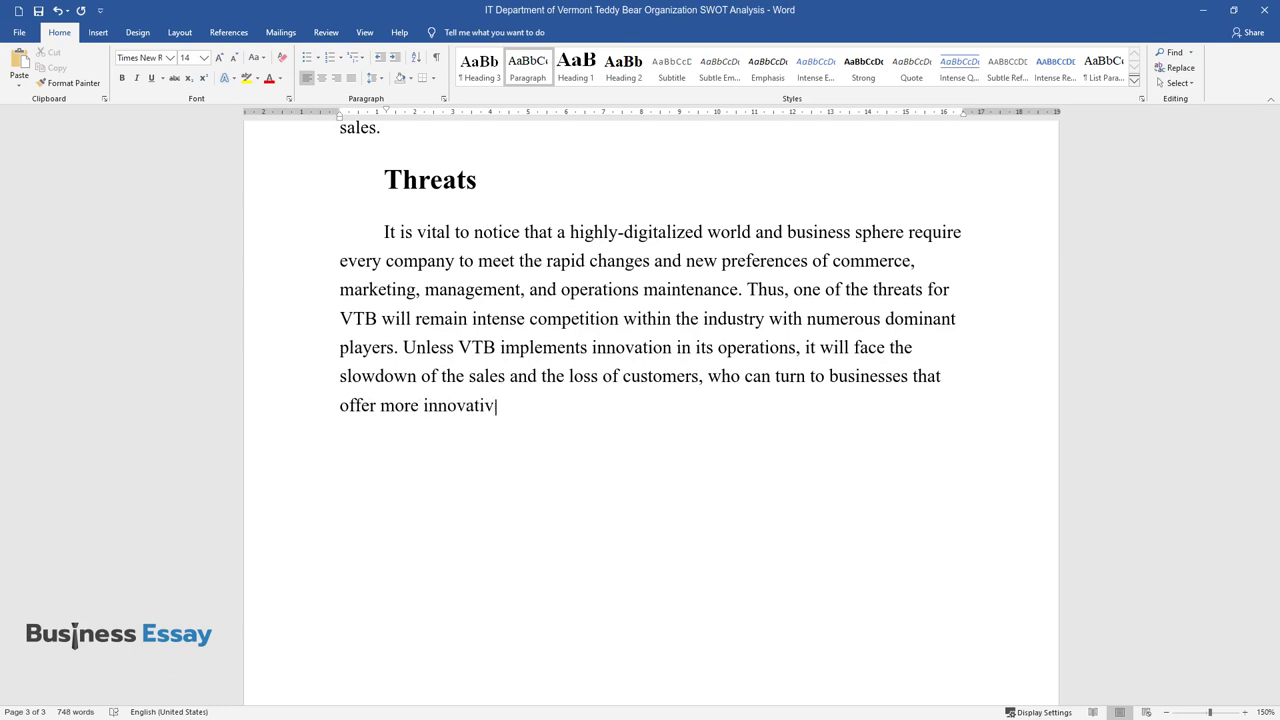
pyautogui.write('e alternatives. Hence, the VTB IT')
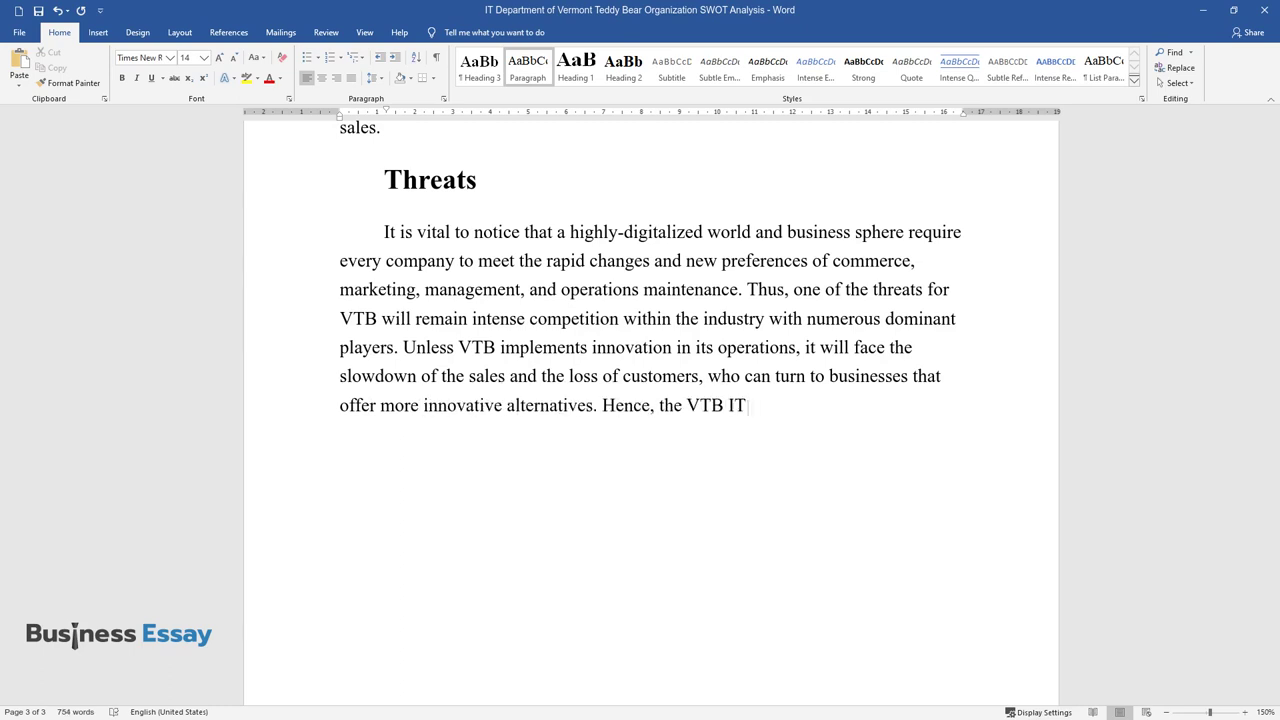
pyautogui.write(' department can f')
pyautogui.write('allengin')
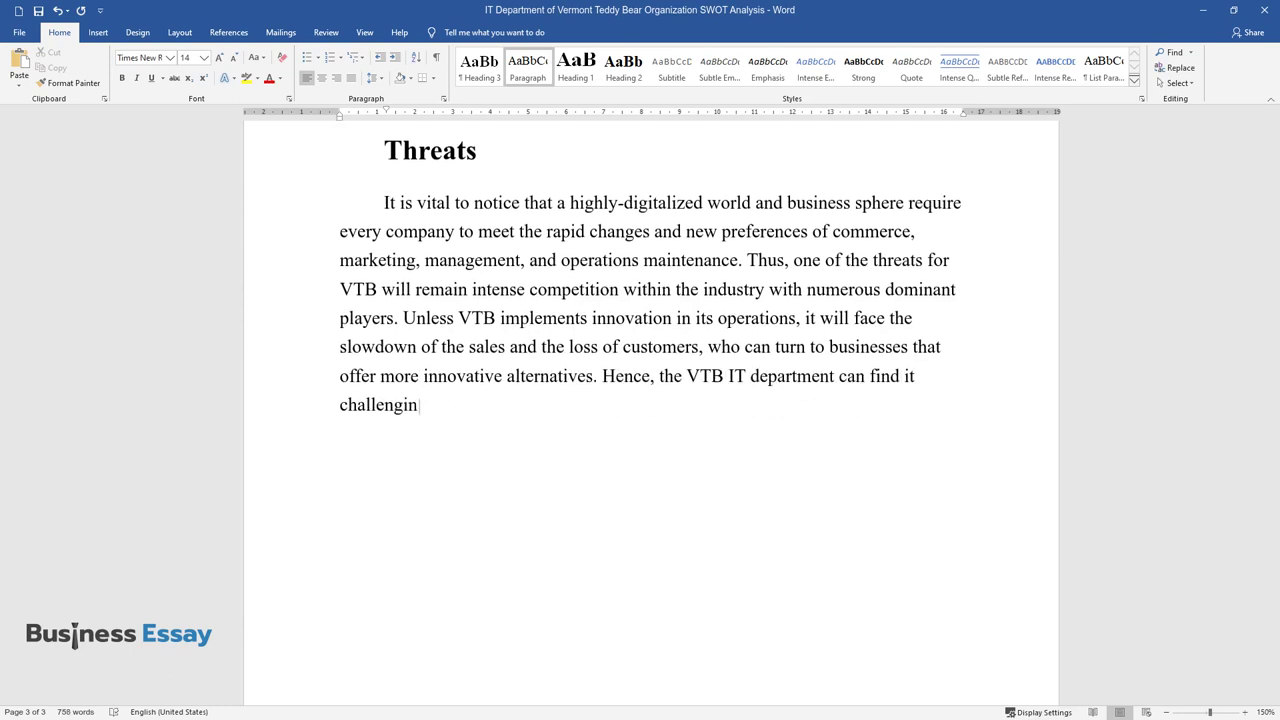
pyautogui.write('g to respond to emerging customer')
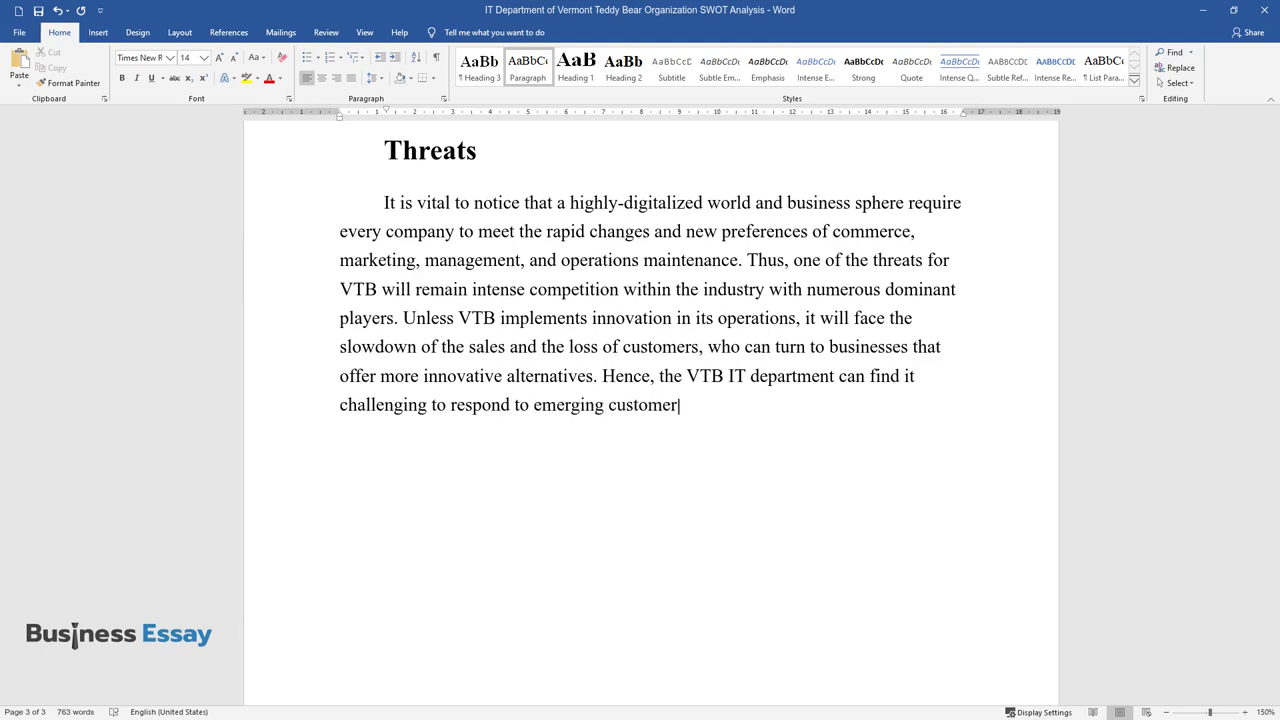
pyautogui.write('and new interests. Caref')
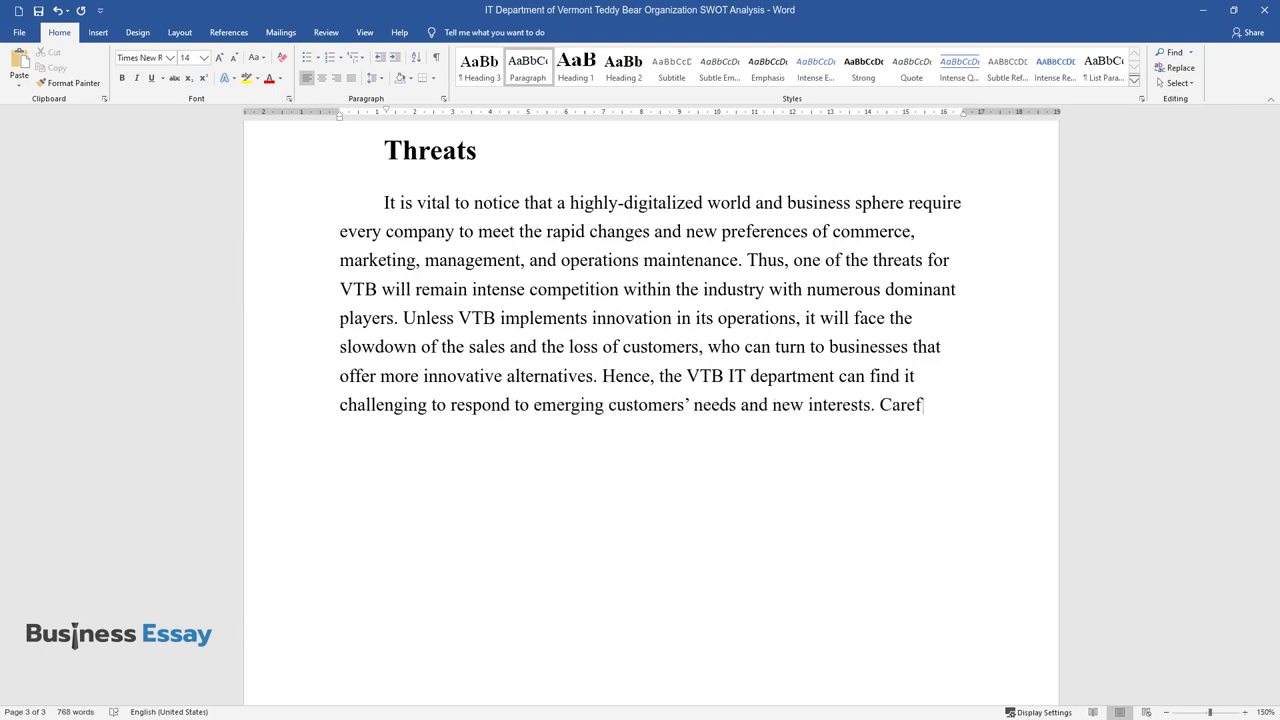
pyautogui.write('ully managed information t')
pyautogui.write('echnolog')
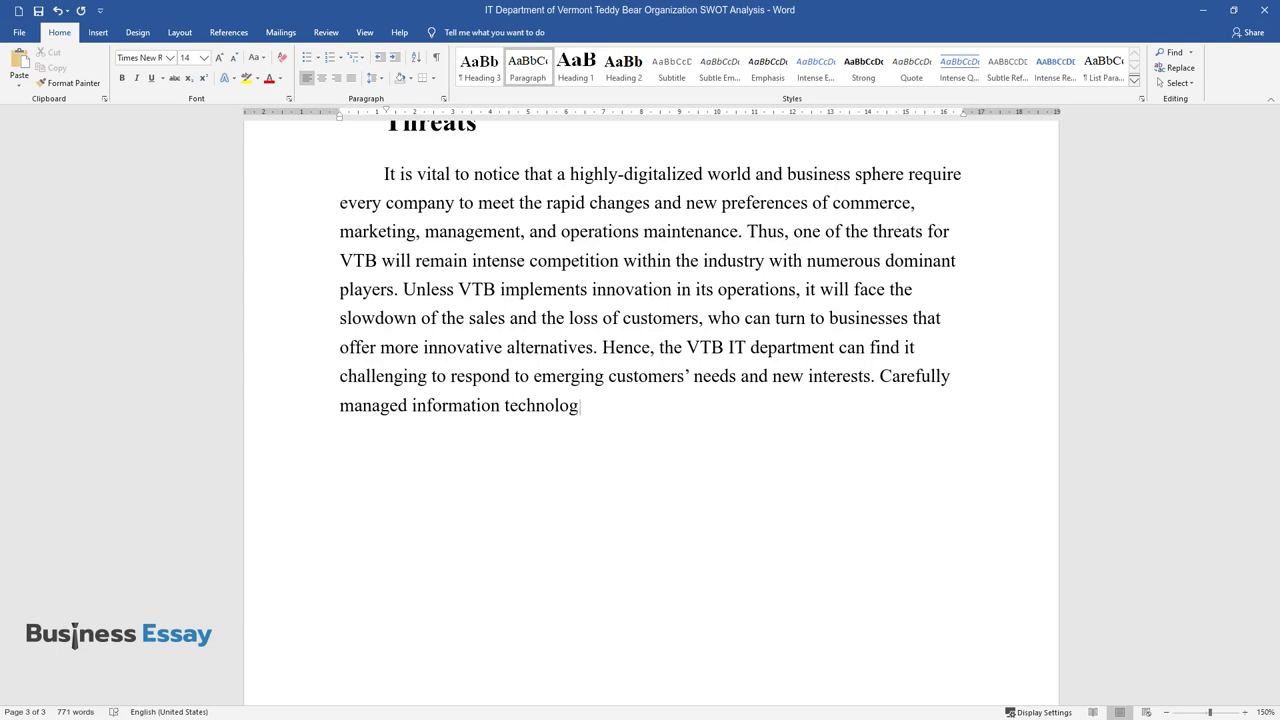
pyautogui.write('y systems, the integration of new')
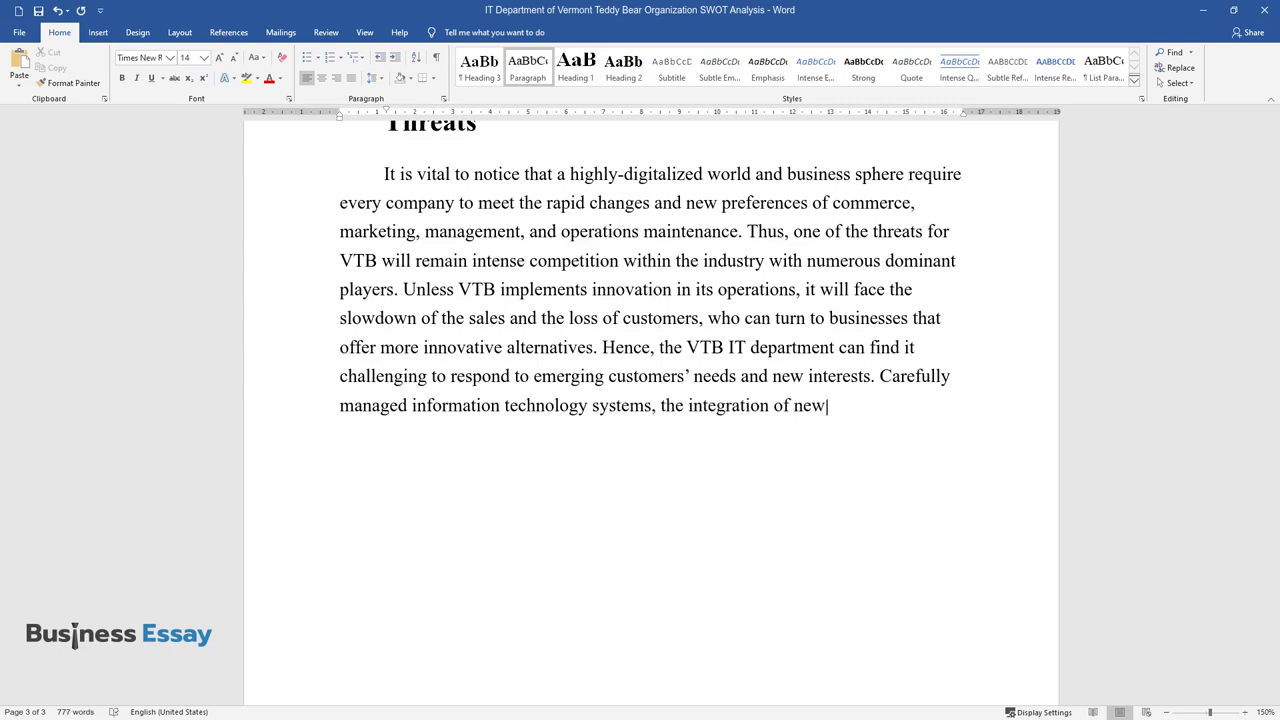
pyautogui.write('commerce, and active investment in CRM and unique developments canbecome a positive')
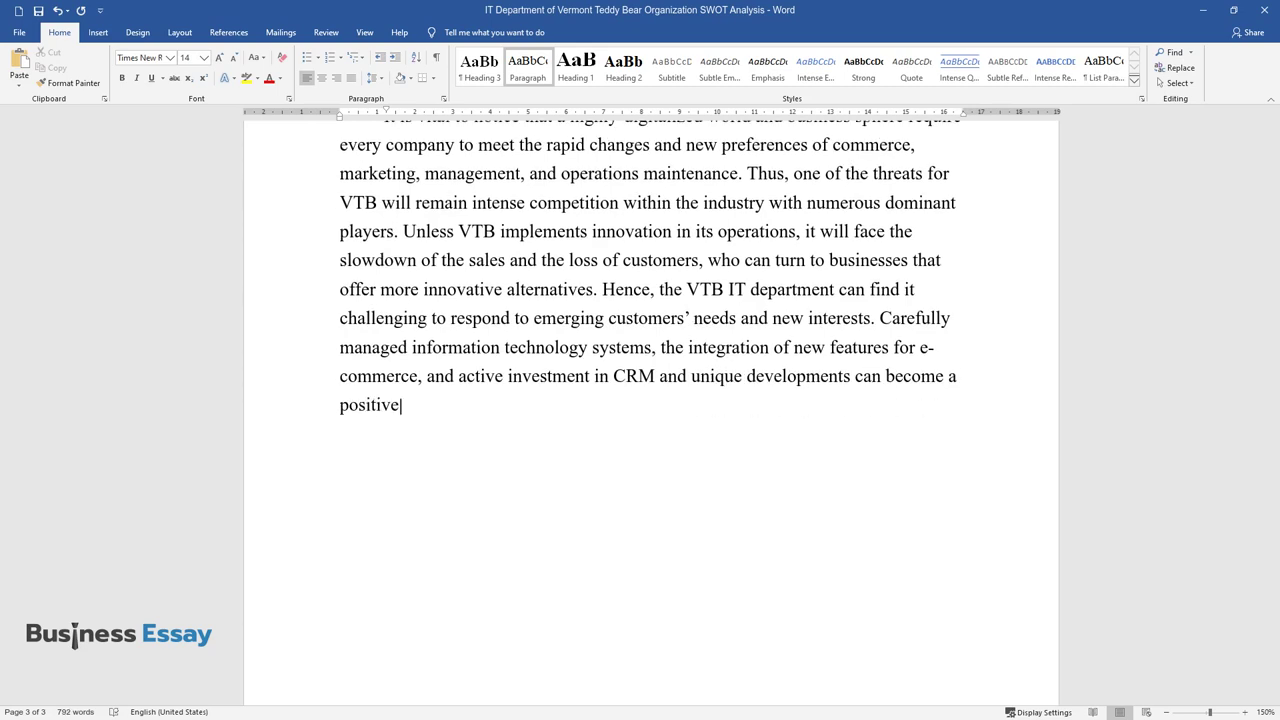
pyautogui.write("ution to the company's su")
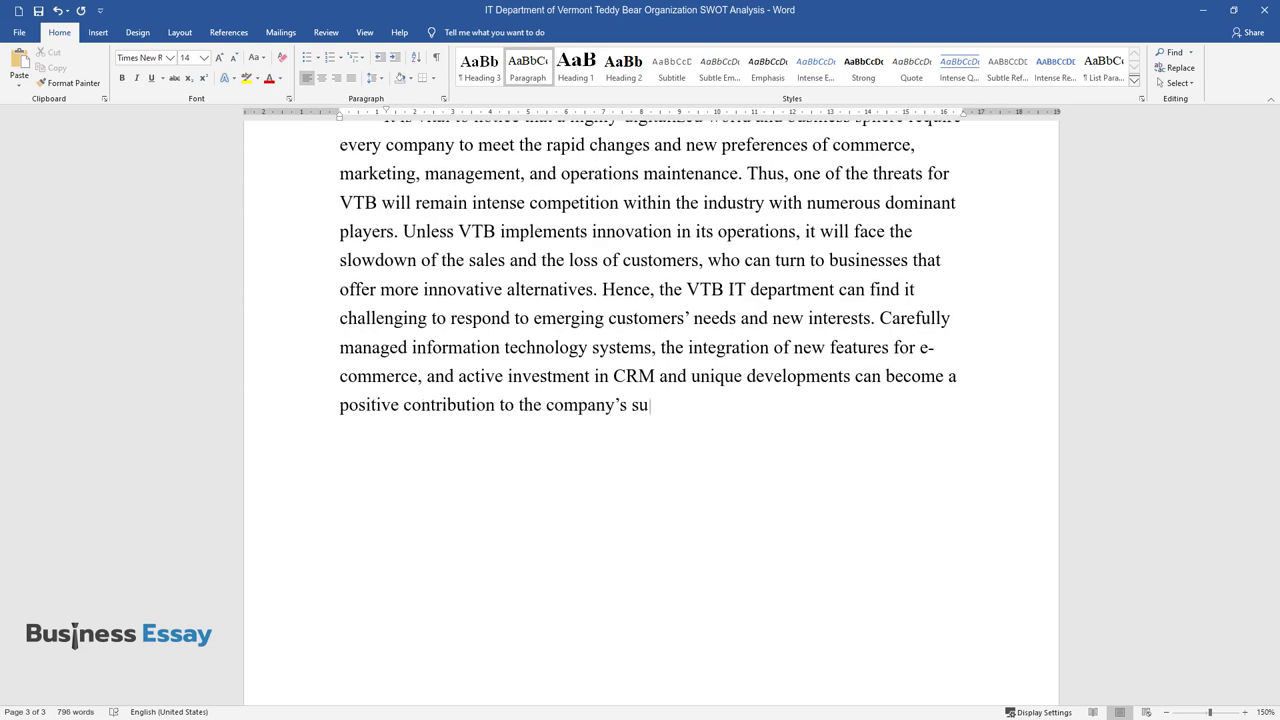
pyautogui.write('ccess.')
pyautogui.press('Return')
# Step: Add the 'SWOT Summary' heading and open its paragraph on VTB IT's strengths and opportunities
pyautogui.write('SWOT ')
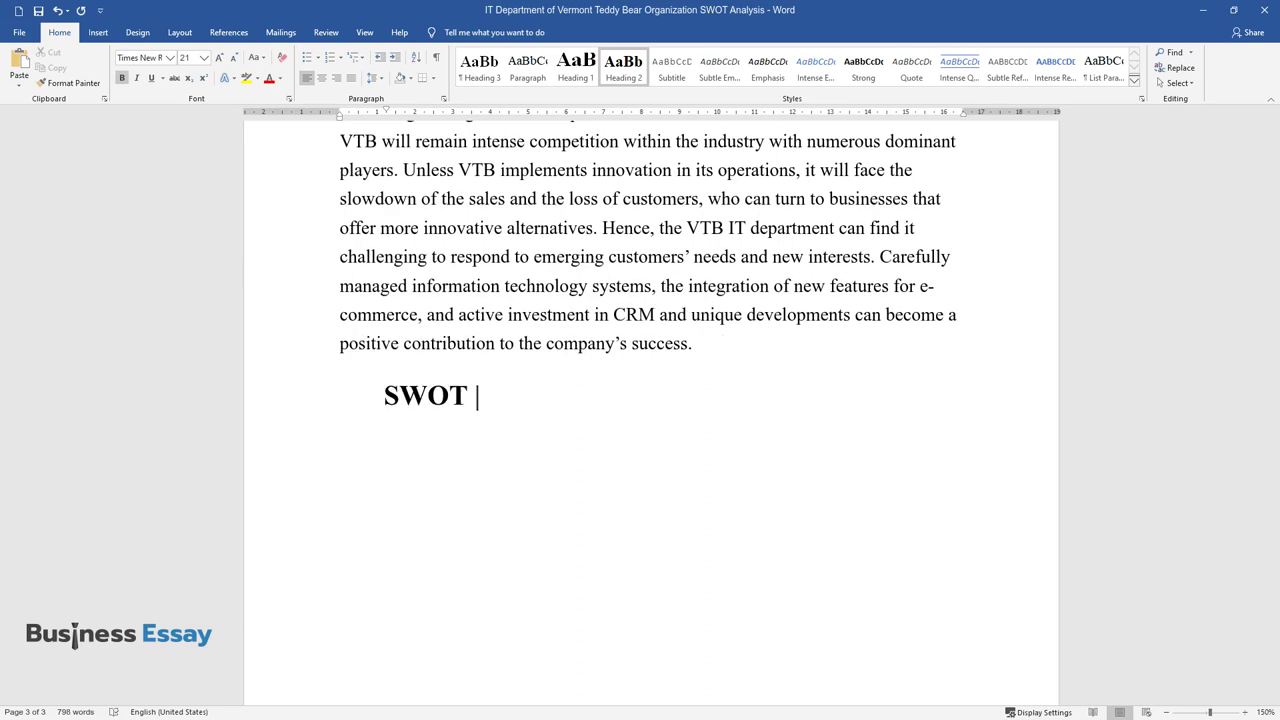
pyautogui.write('Summary')
pyautogui.press('Return')
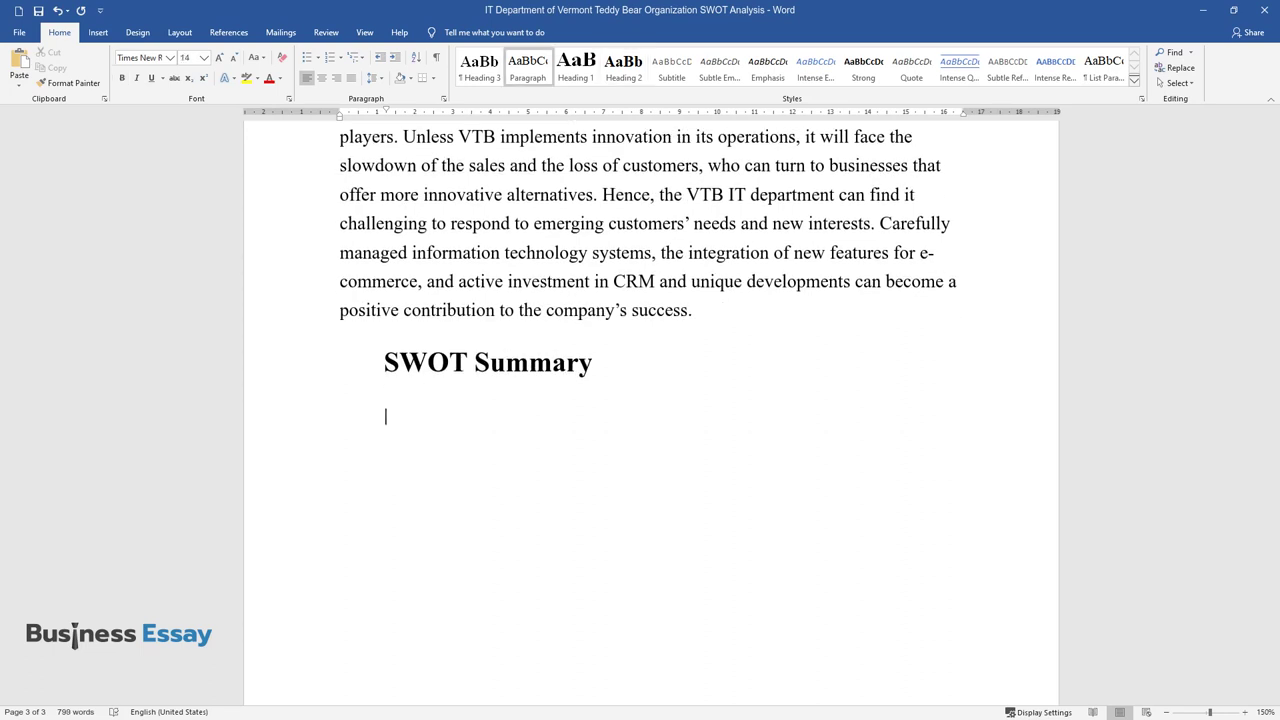
pyautogui.write('The IT departm')
pyautogui.write('TB has nu')
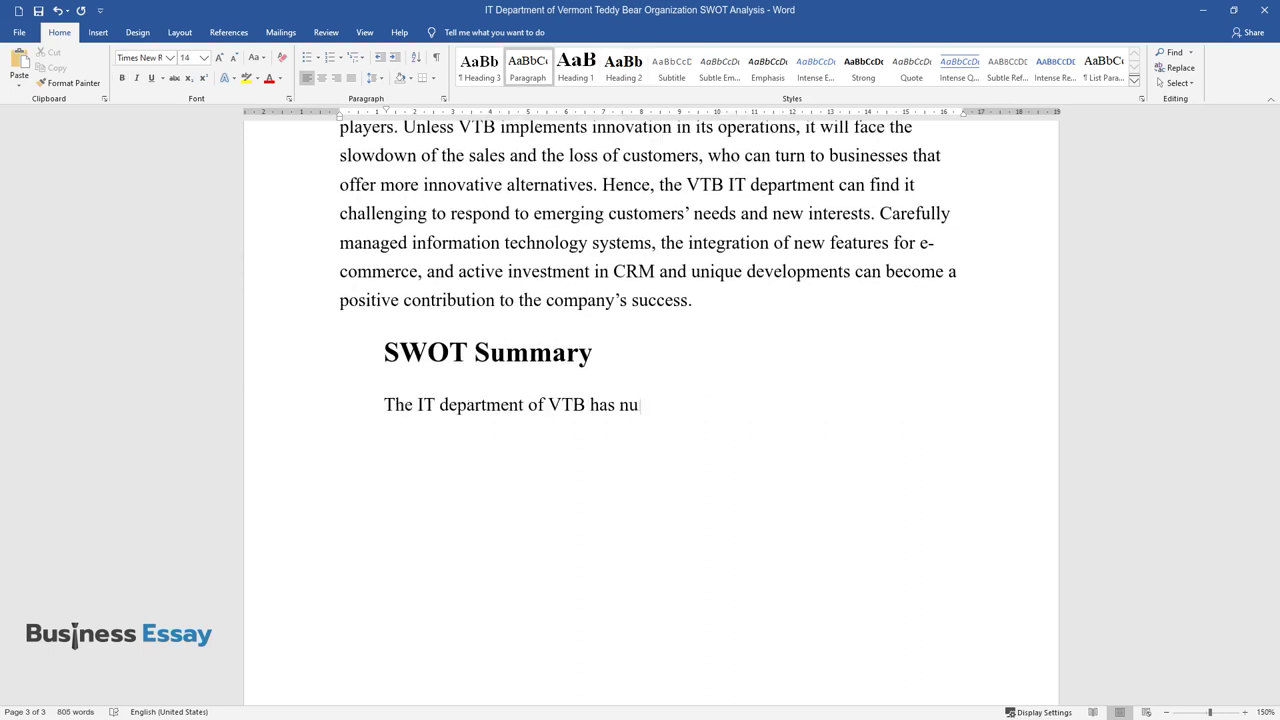
pyautogui.write('strong si')
pyautogui.write('des and entails v')
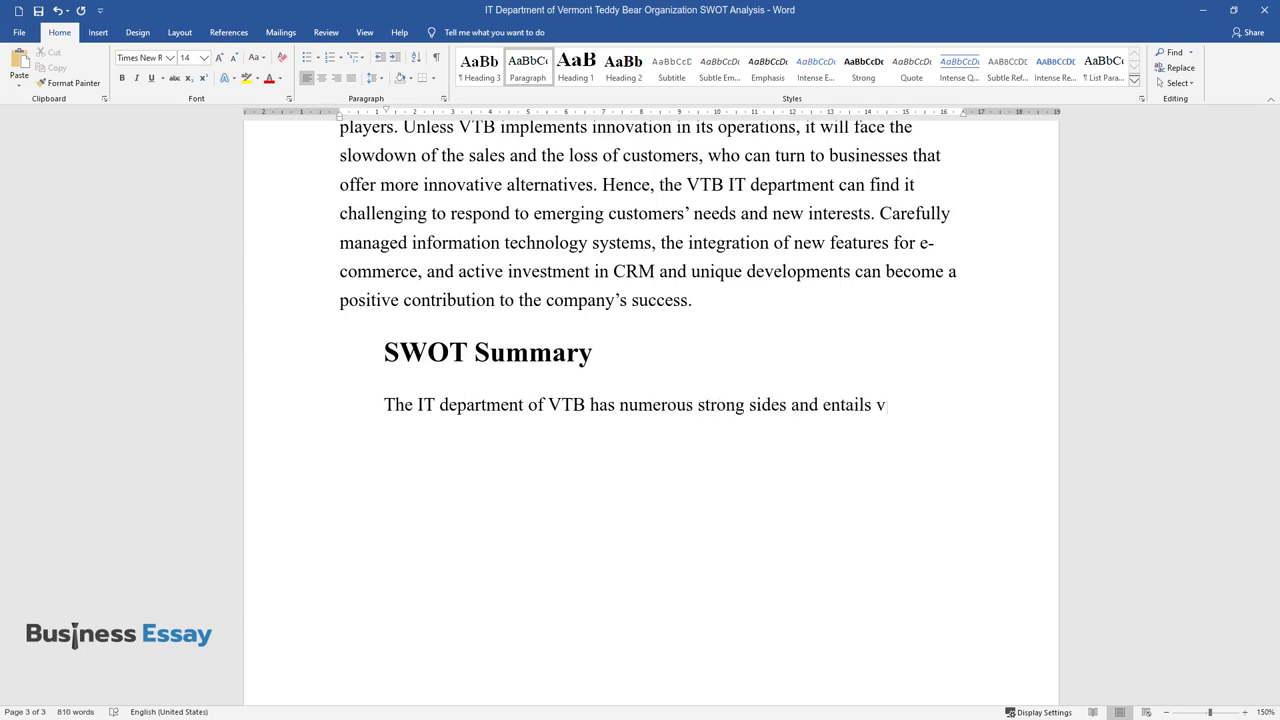
pyautogui.write('arious opportunities, but, simult')
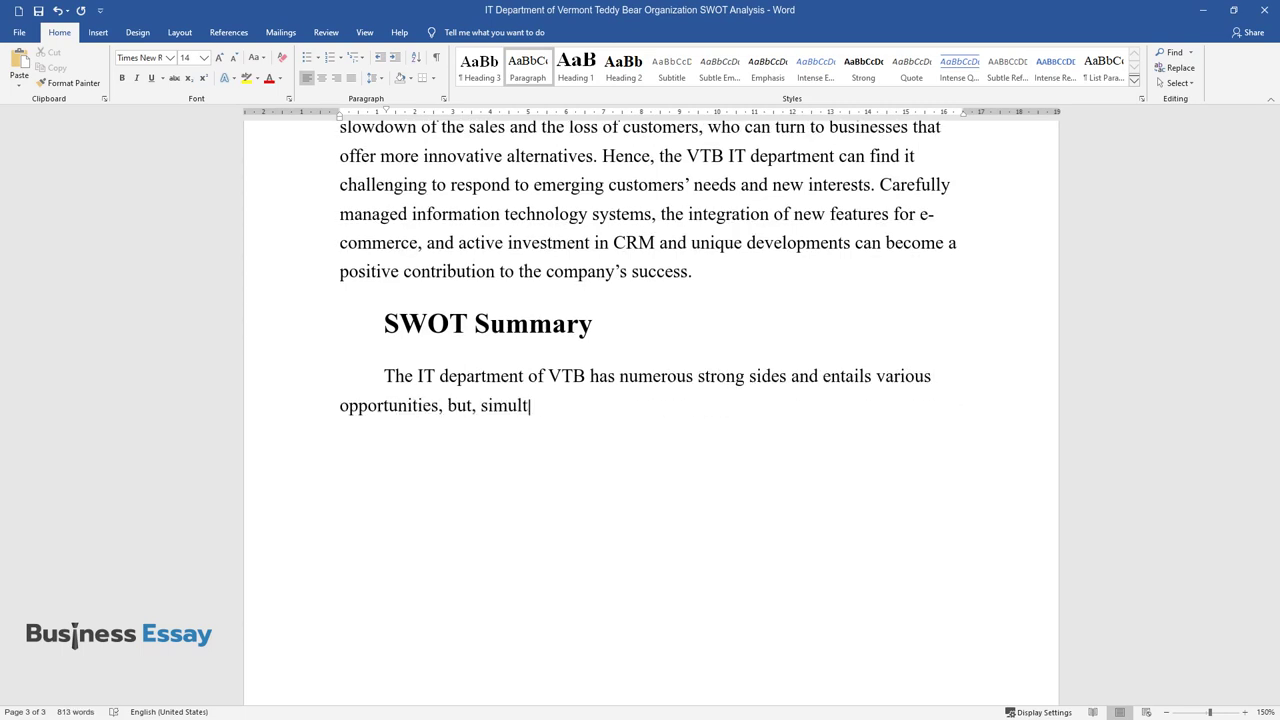
pyautogui.write('aneously')
pyautogui.write('l challen')
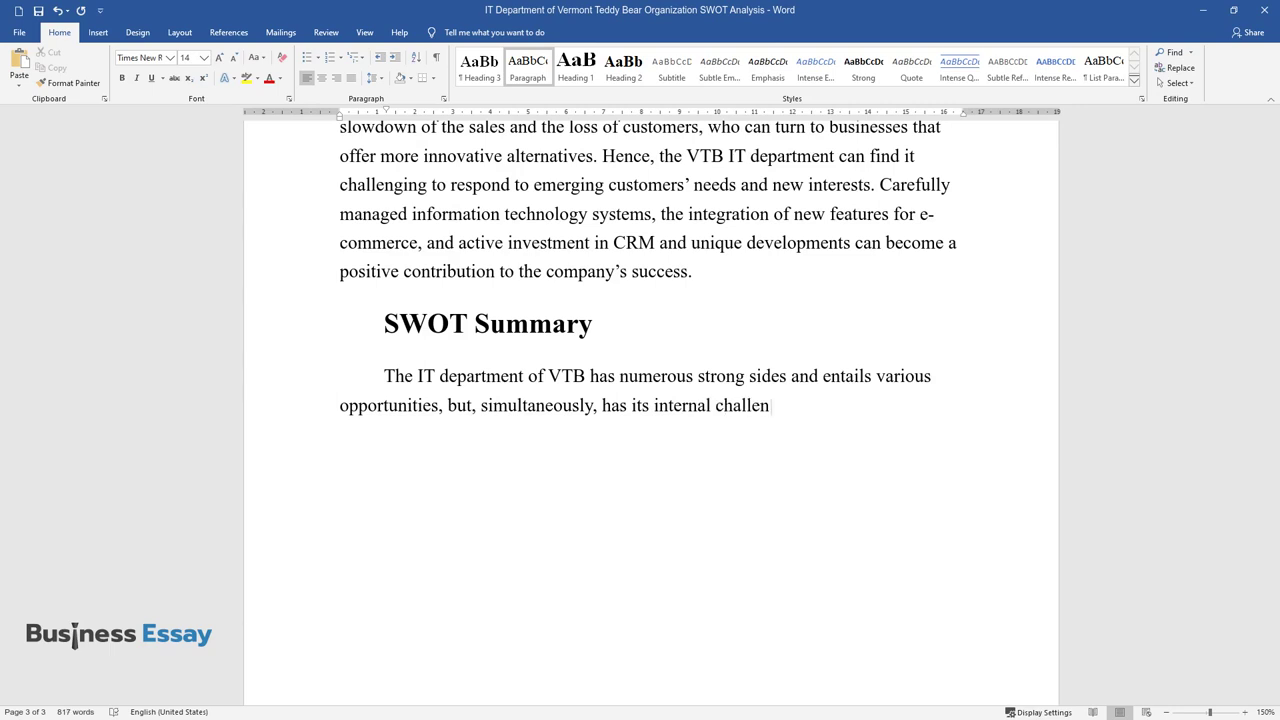
pyautogui.write('ges and potentia')
pyautogui.write('l threats. Inform')
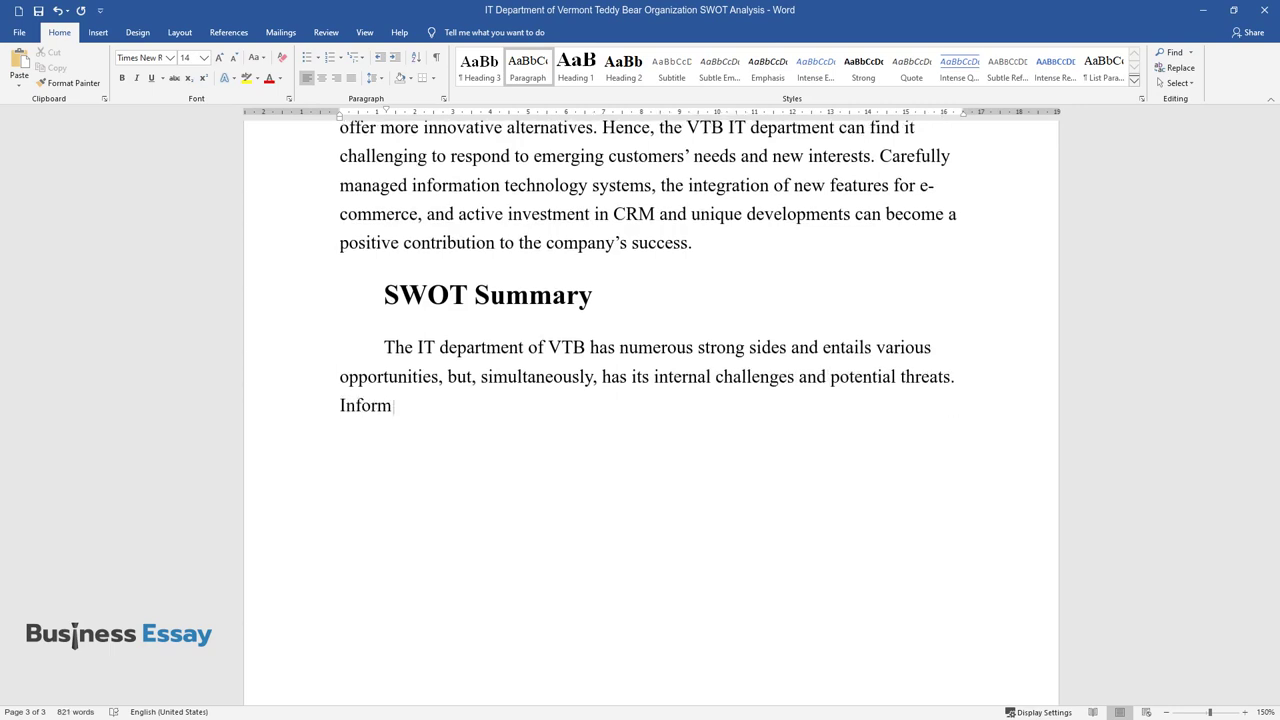
pyautogui.write('ation technology is one of the vi')
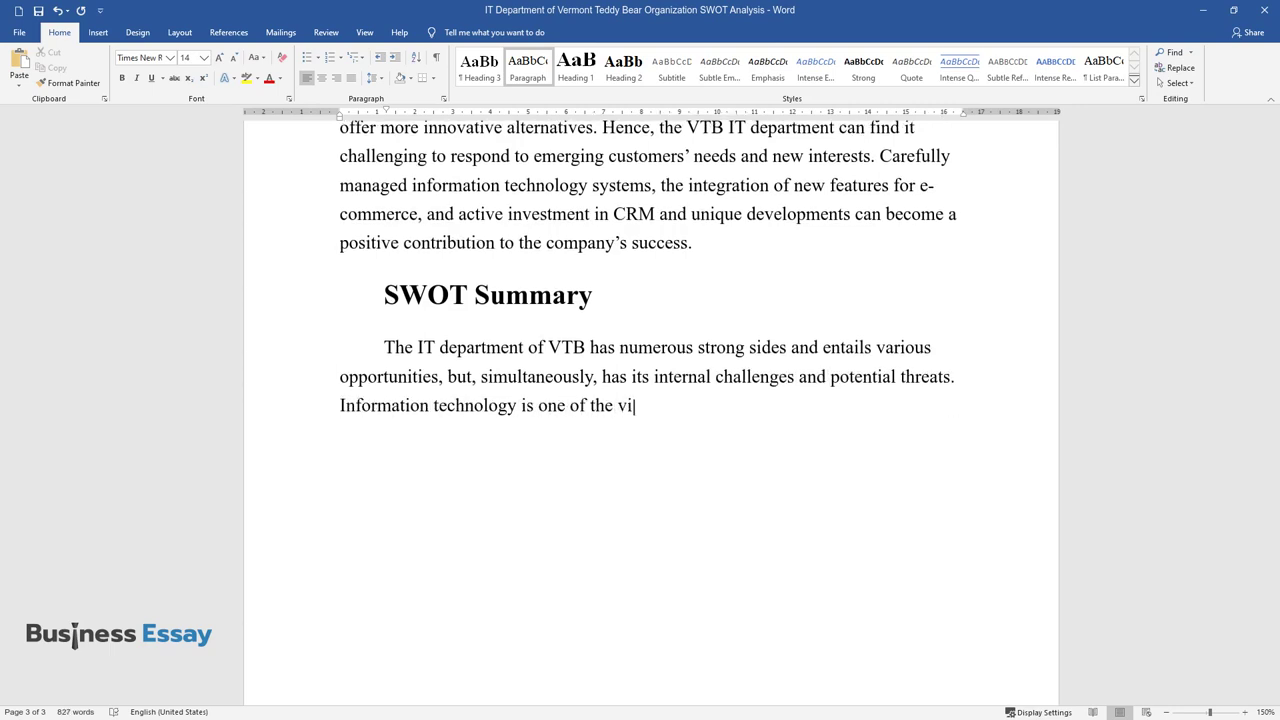
pyautogui.write('tal departments in the business’ s')
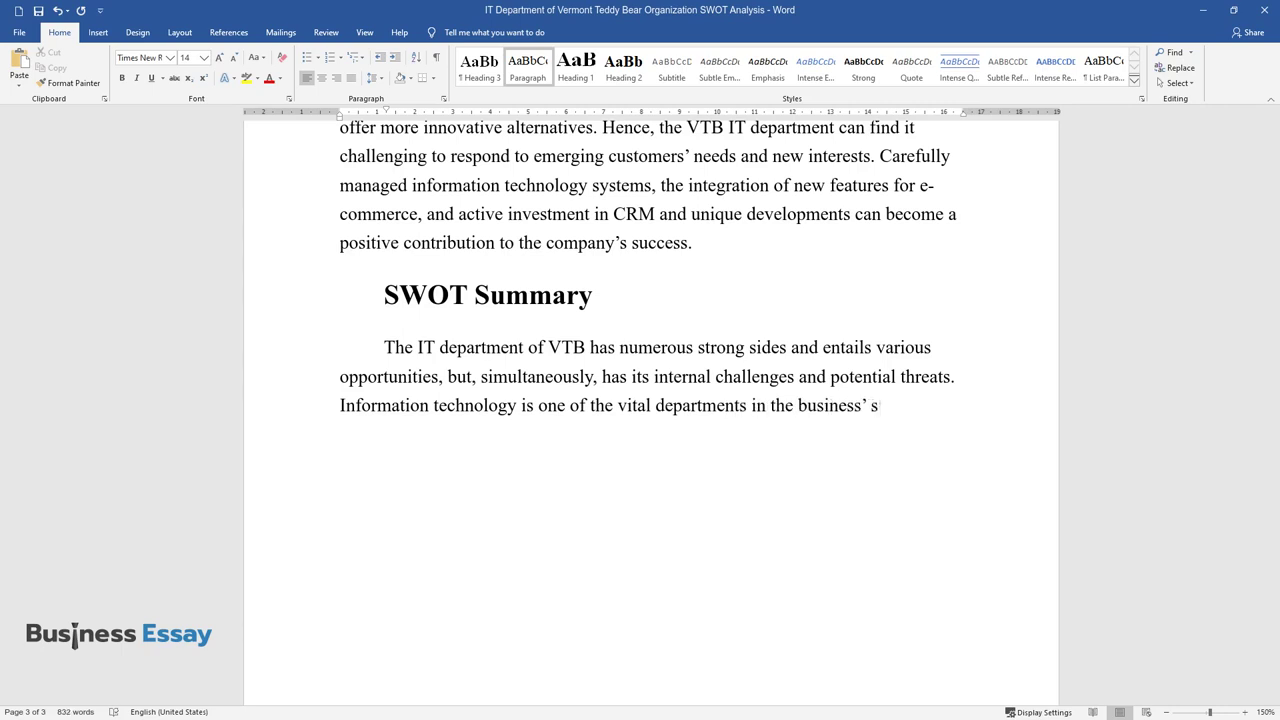
pyautogui.write('uccess. It has also changed the p')
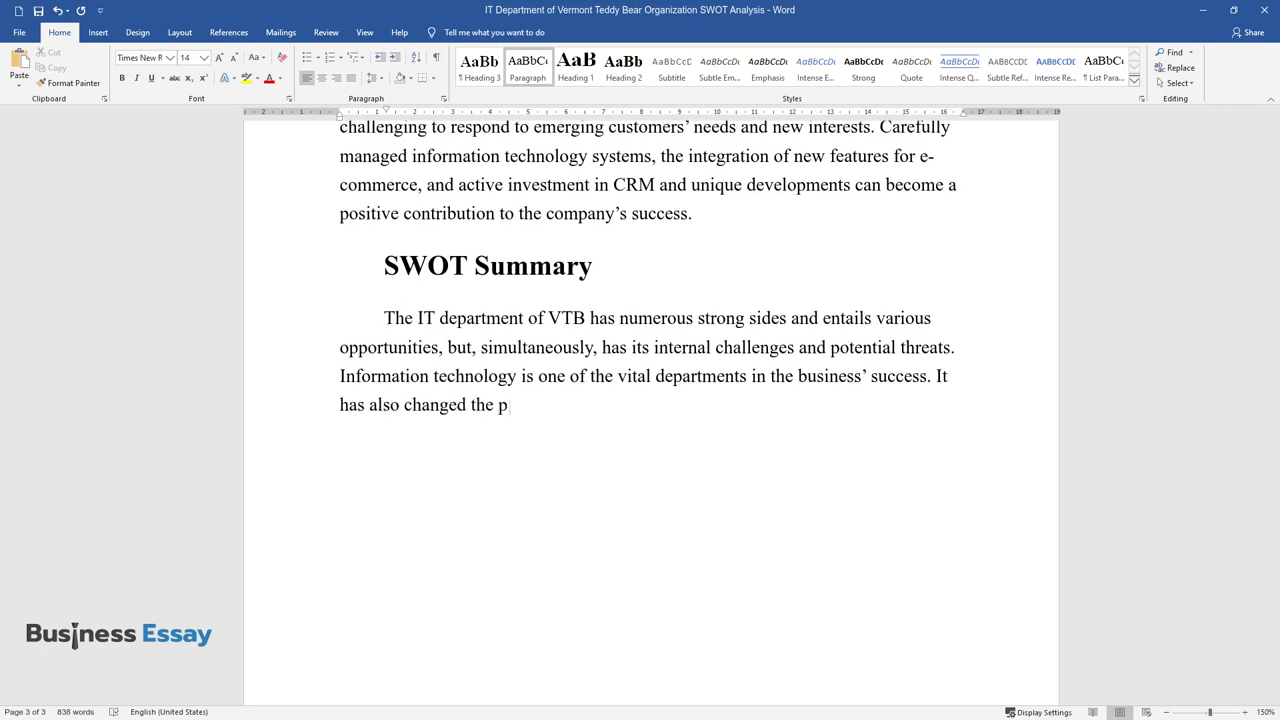
pyautogui.write('erception of what "is required to')
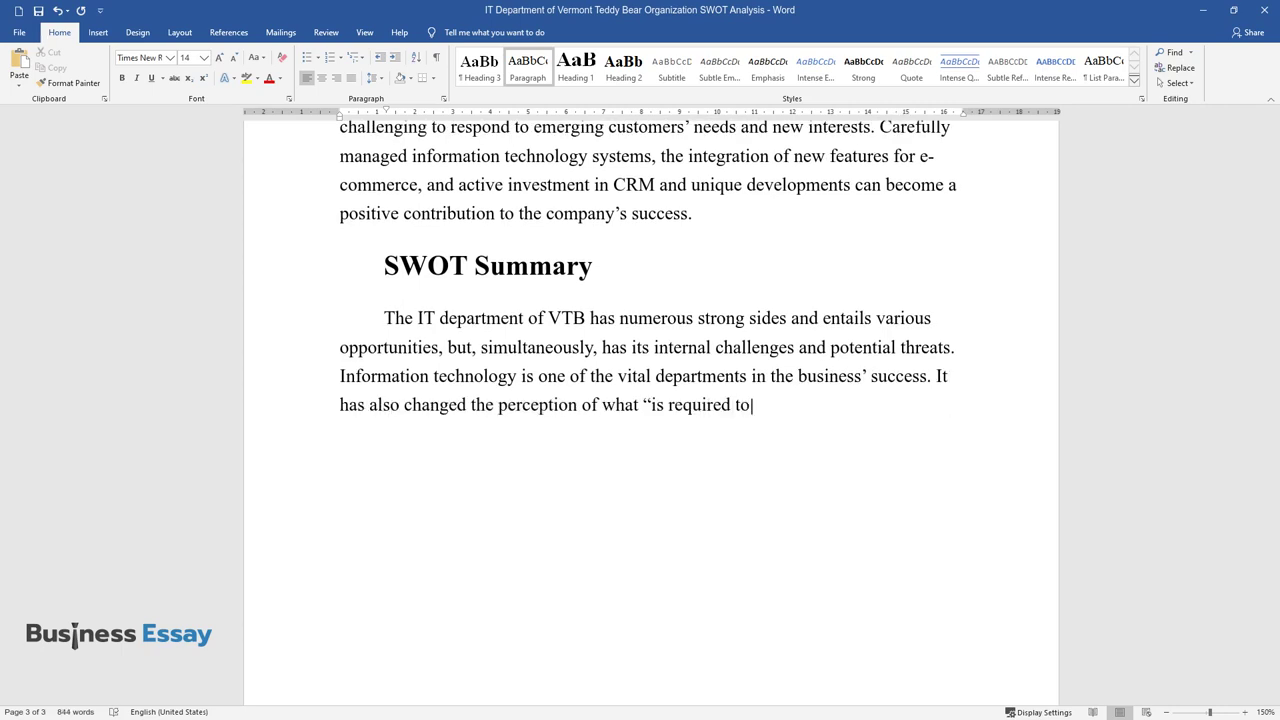
pyautogui.write(' sustain in the competitive envir')
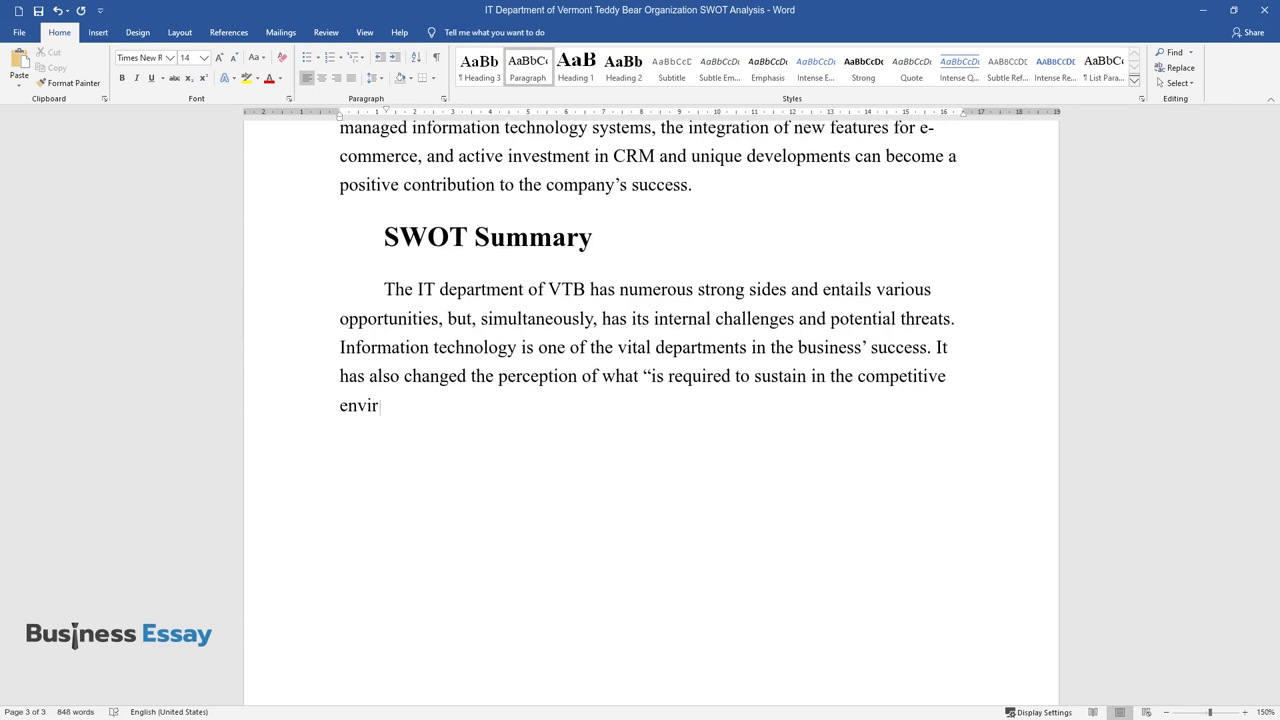
pyautogui.write('onment". Conseque')
pyautogui.write("B's lead")
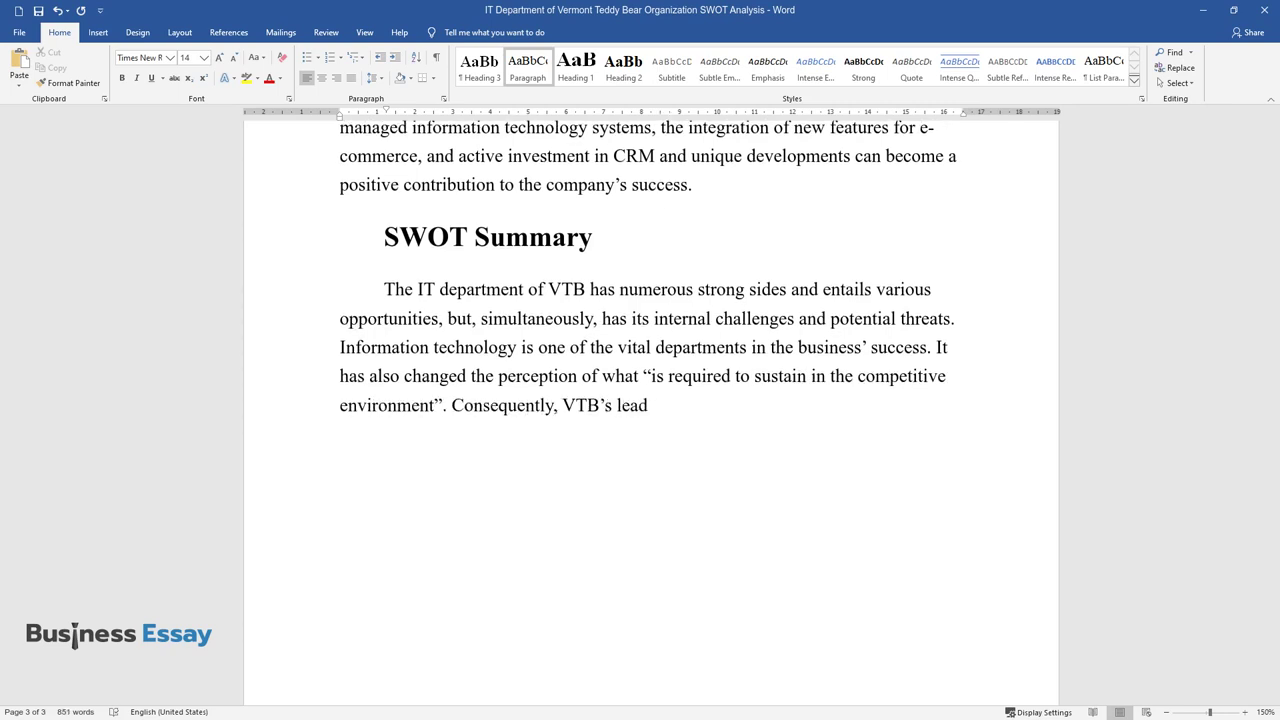
pyautogui.write('ership, together with the CIO need')
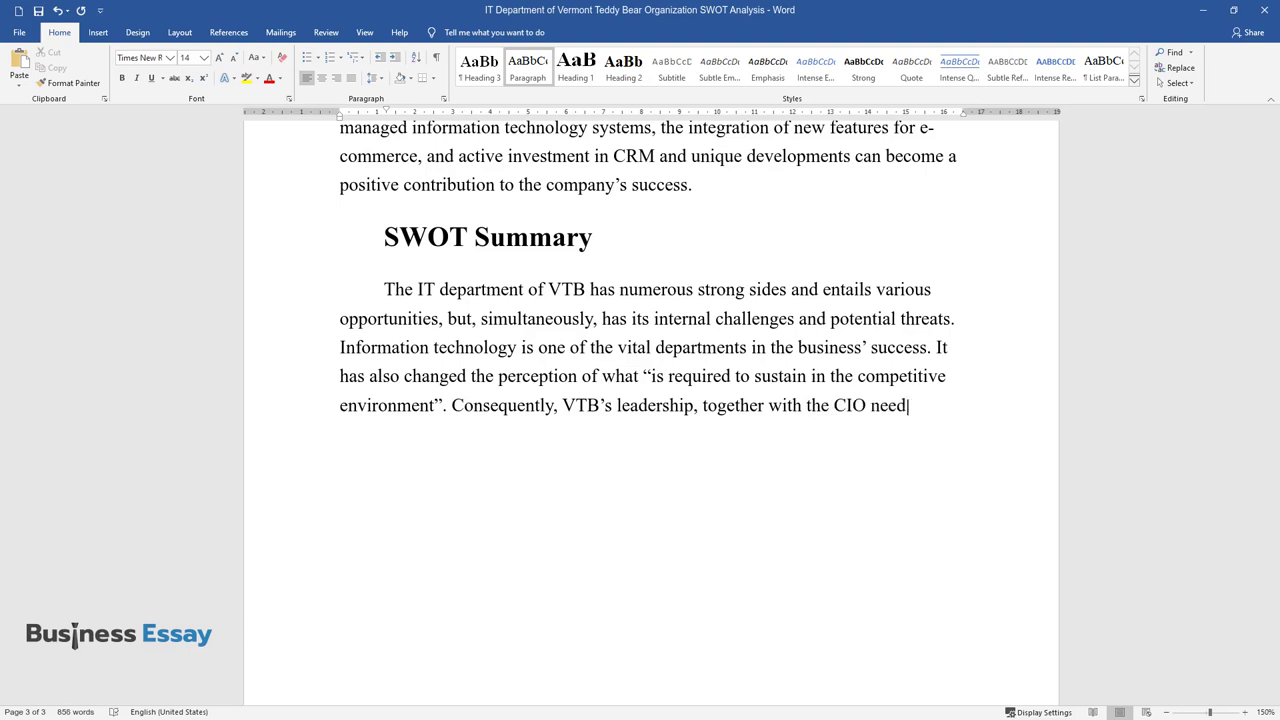
pyautogui.write('s to wor')
pyautogui.write('tilize it')
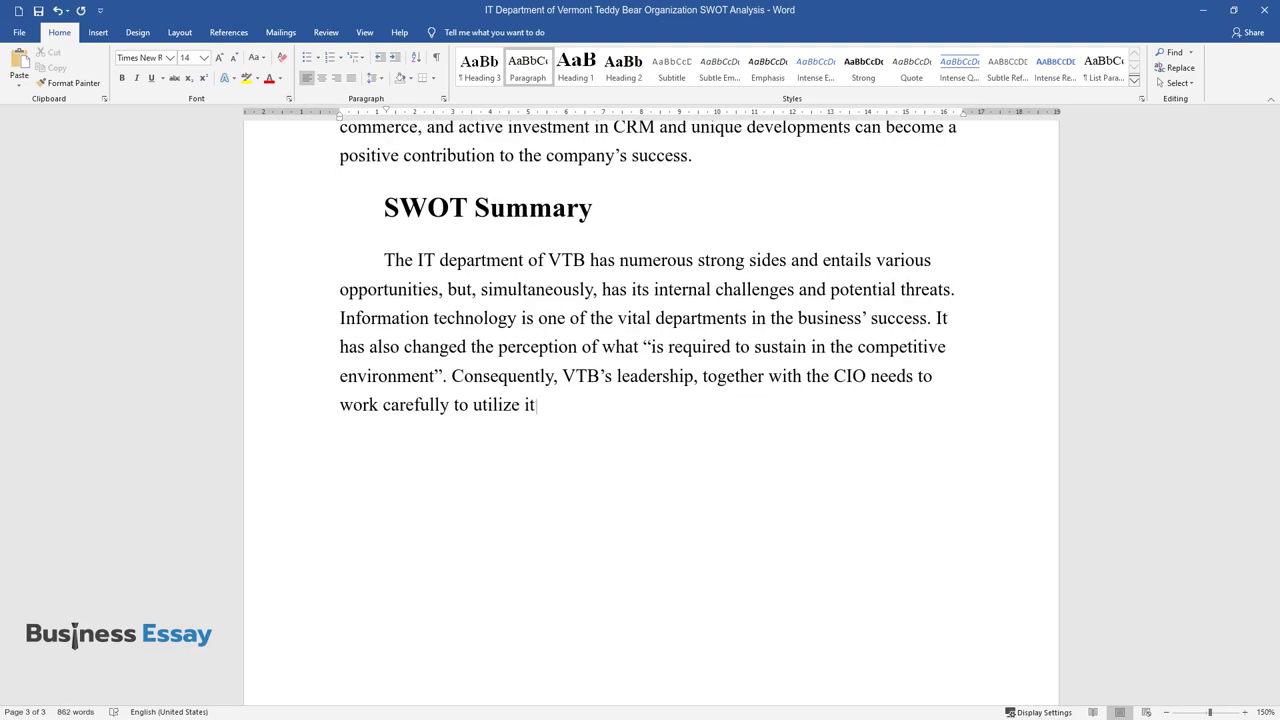
pyautogui.write('s strengths and building on them t')
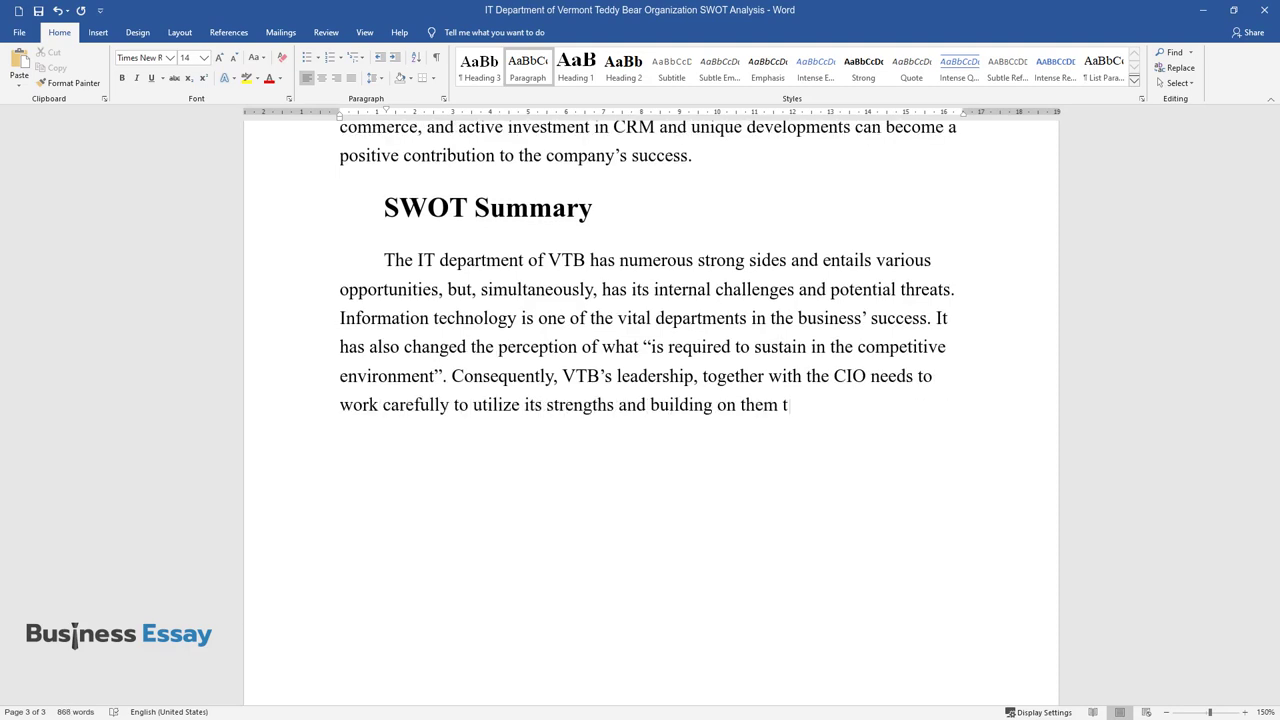
pyautogui.write('o overcome the weaknesses and the')
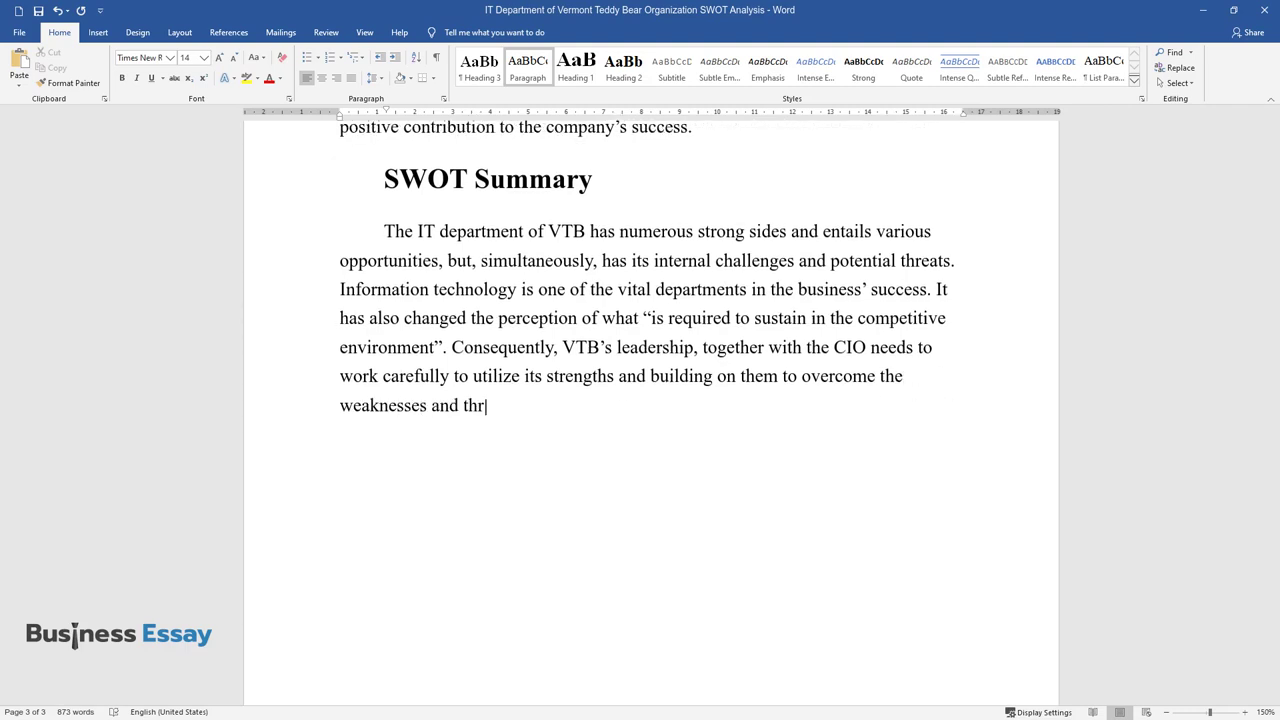
pyautogui.write('ats. Ongoing work with the exist')
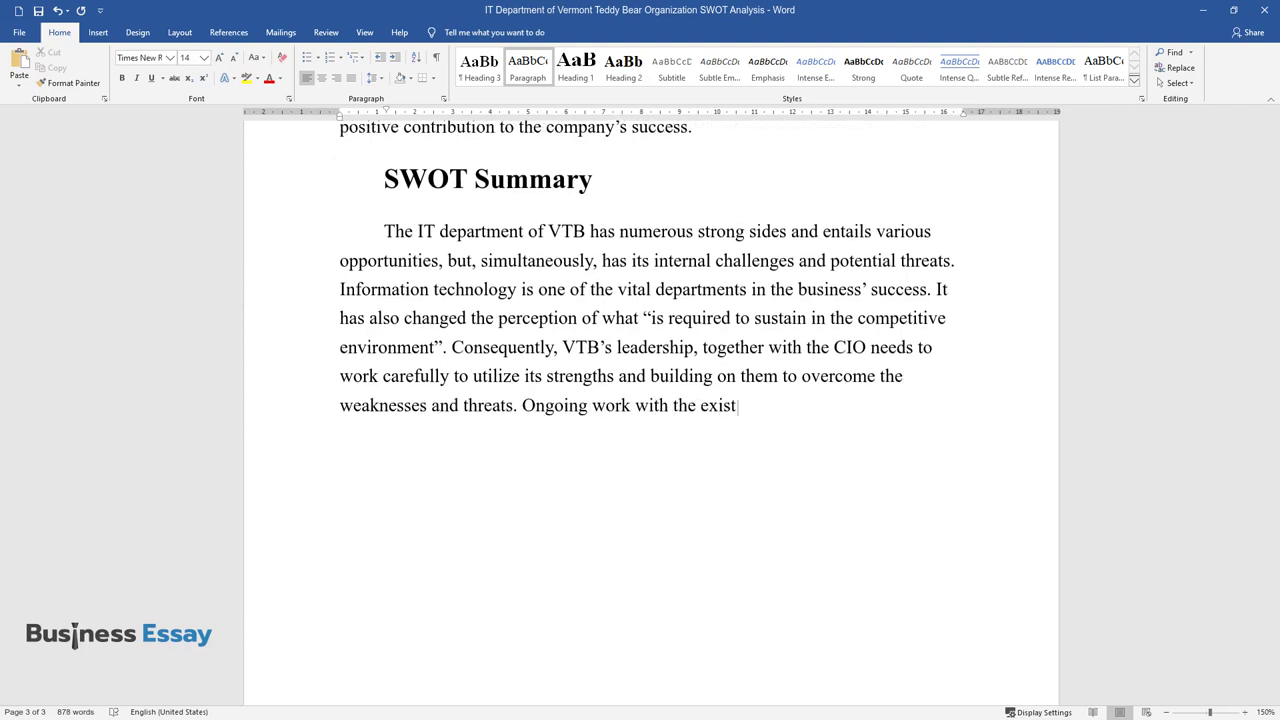
pyautogui.write('ing resources and the attraction o')
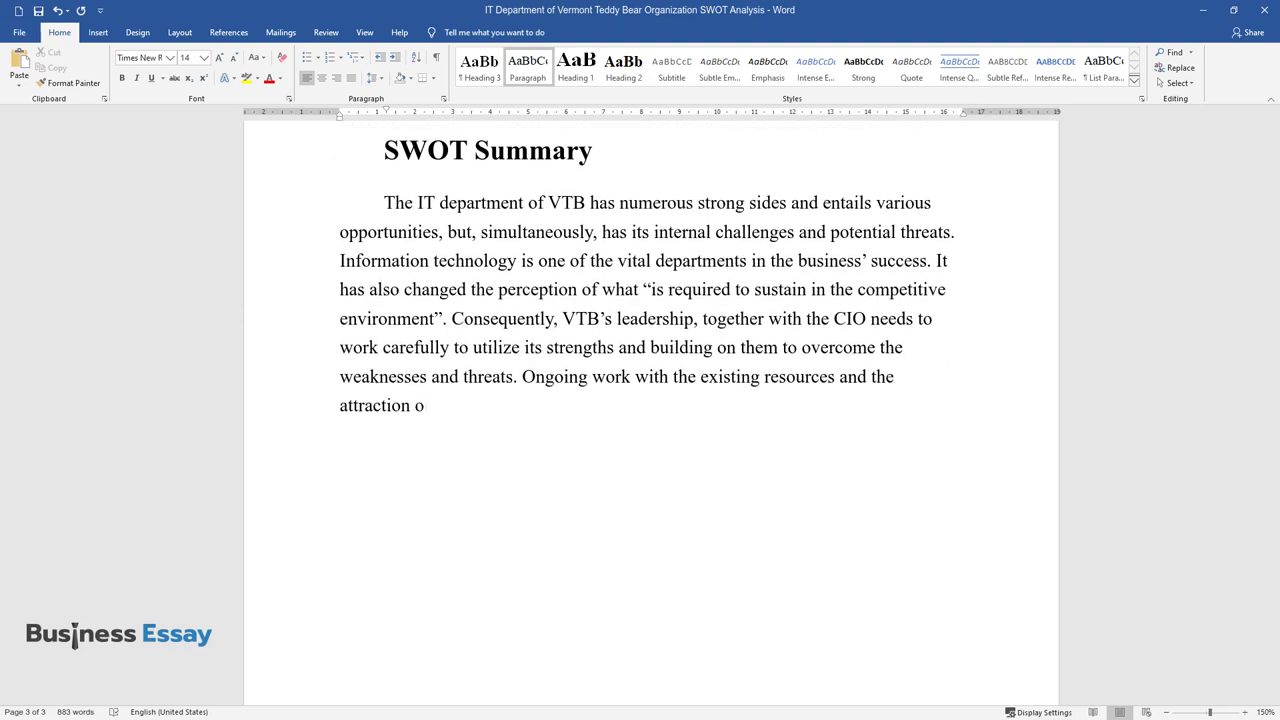
pyautogui.write('f additional fun')
pyautogui.write('ds can significan')
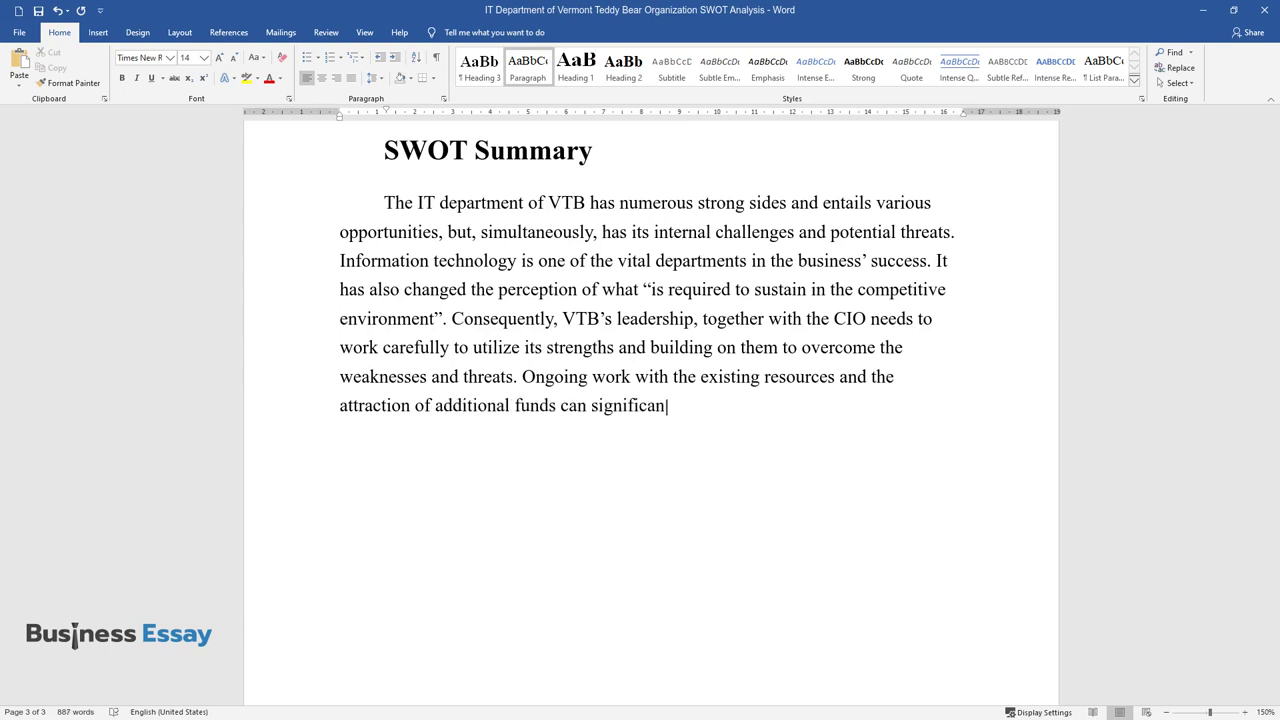
pyautogui.write('tly improve It di')
pyautogui.write('vision work. The')
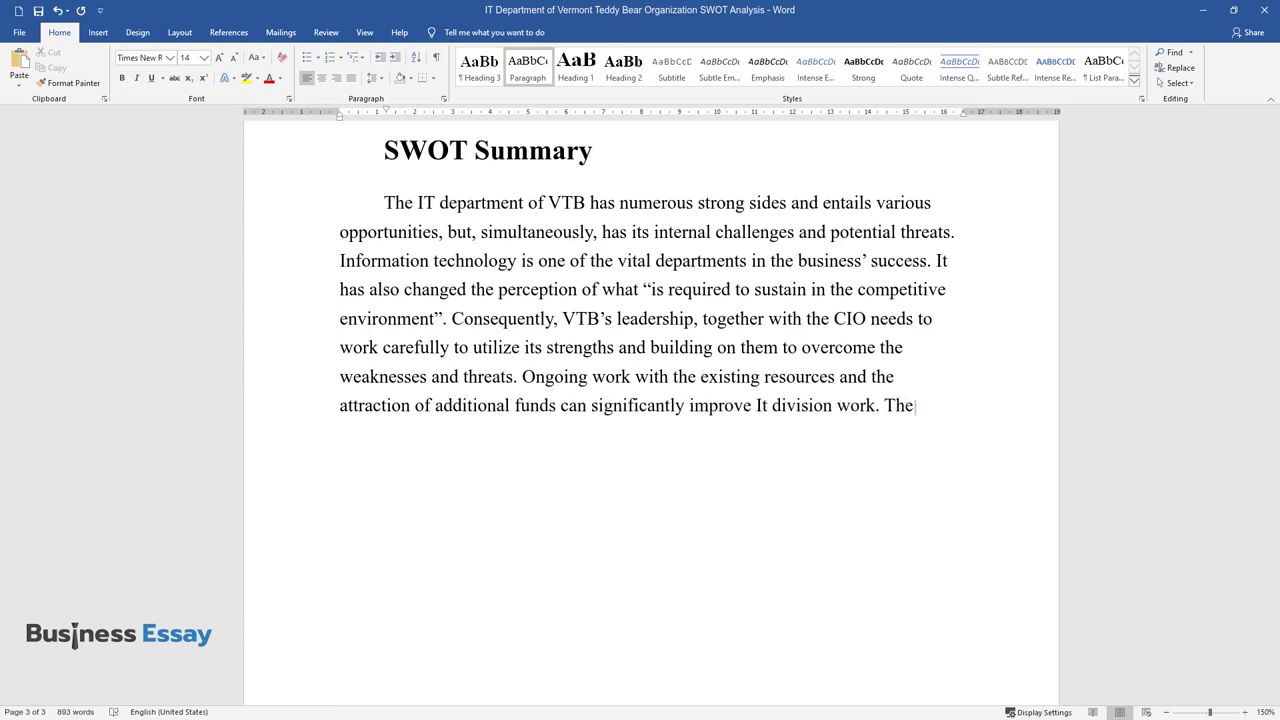
pyautogui.write(' company possesses reliable, exper')
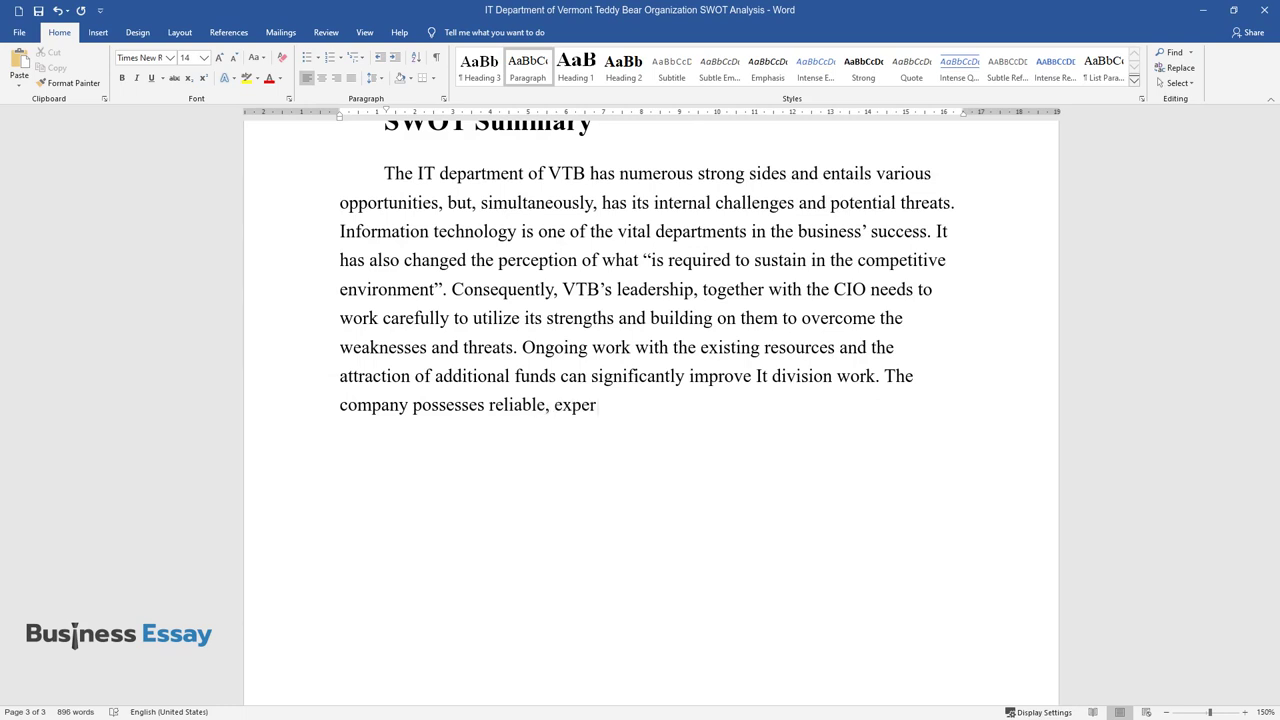
pyautogui.write('ienced staff, and with the acquir')
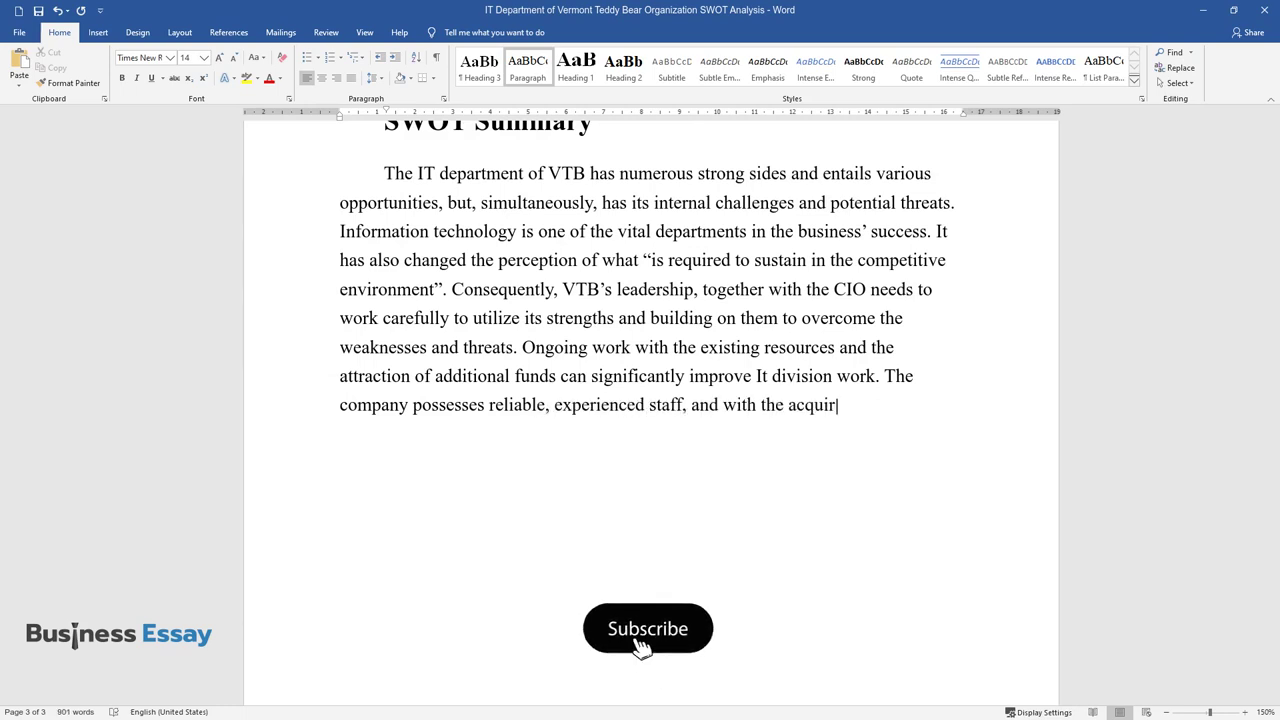
pyautogui.write('ed level of expertise and an emph')
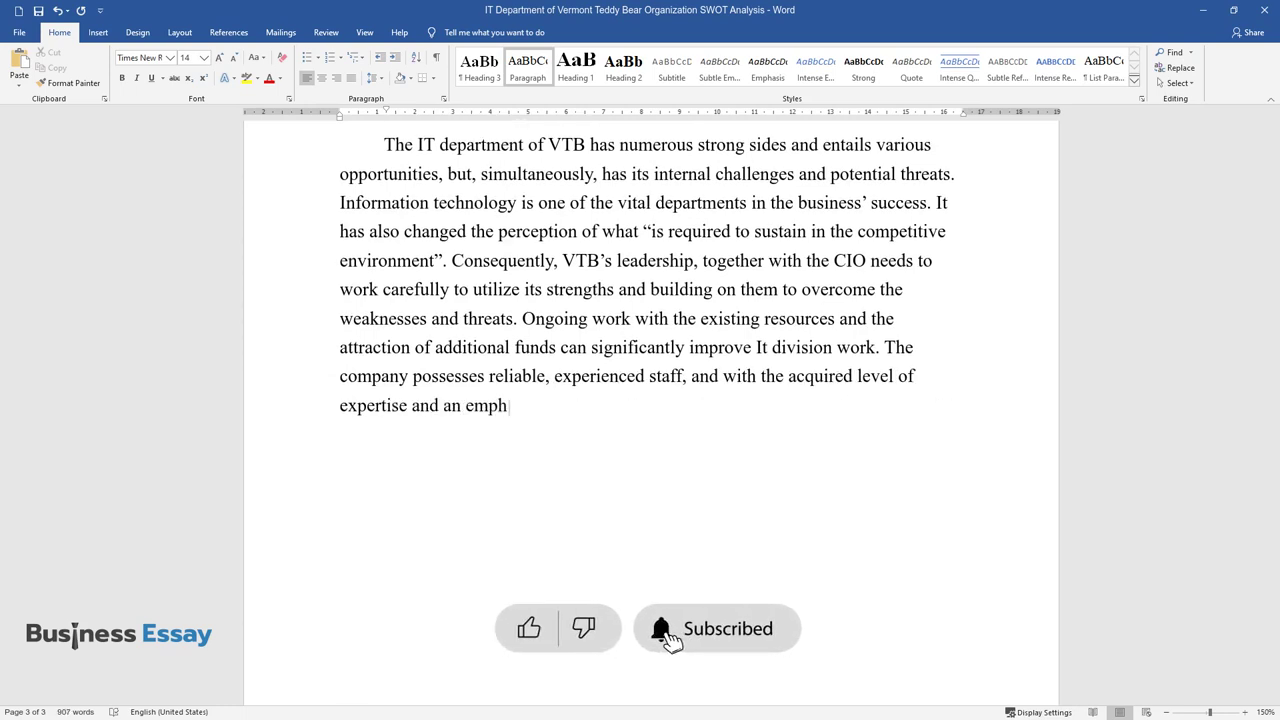
pyautogui.write('asis on sustainable development a')
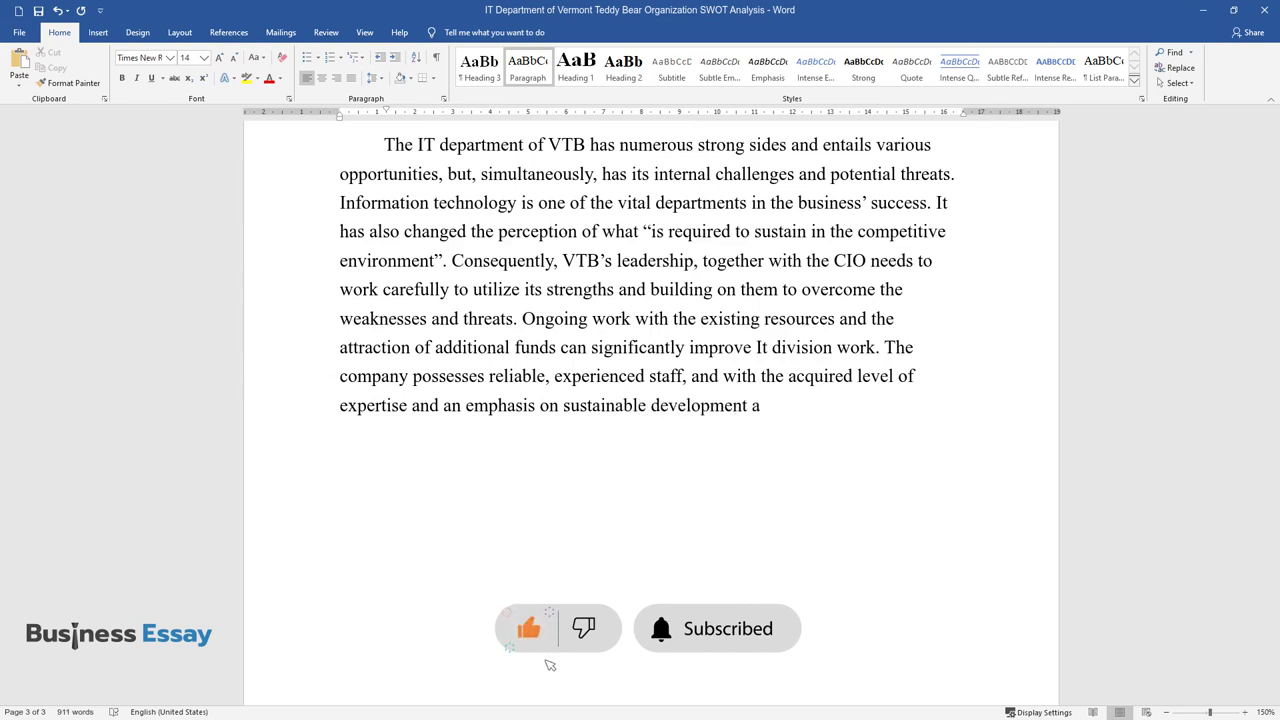
pyautogui.write('nd innovation, it can reach new he')
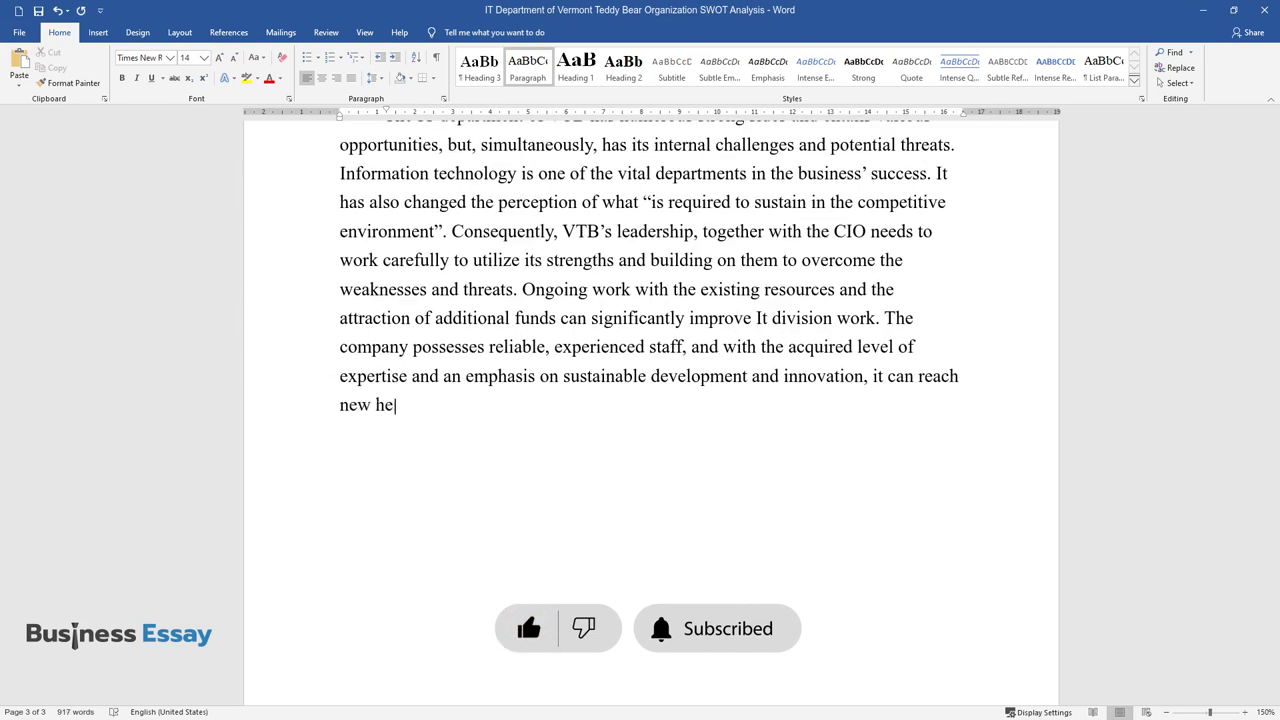